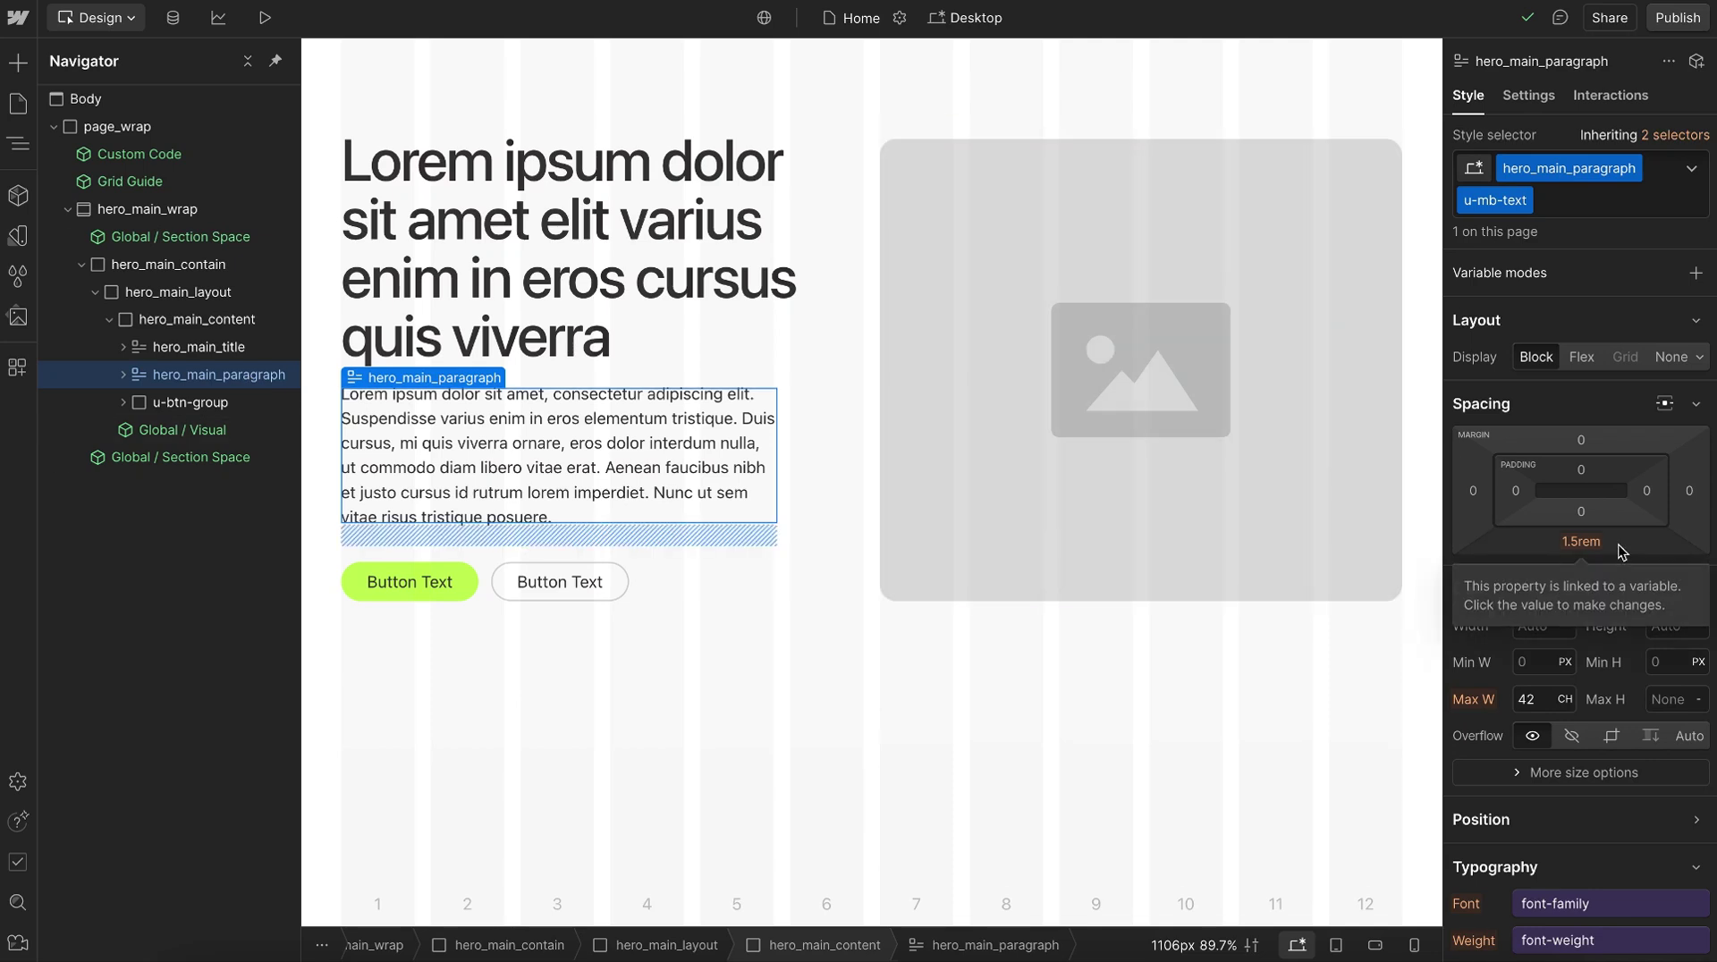
# Inspect the button group and hero paragraph, duplicating and then deleting a paragraph copy.
pyautogui.click(184, 403)
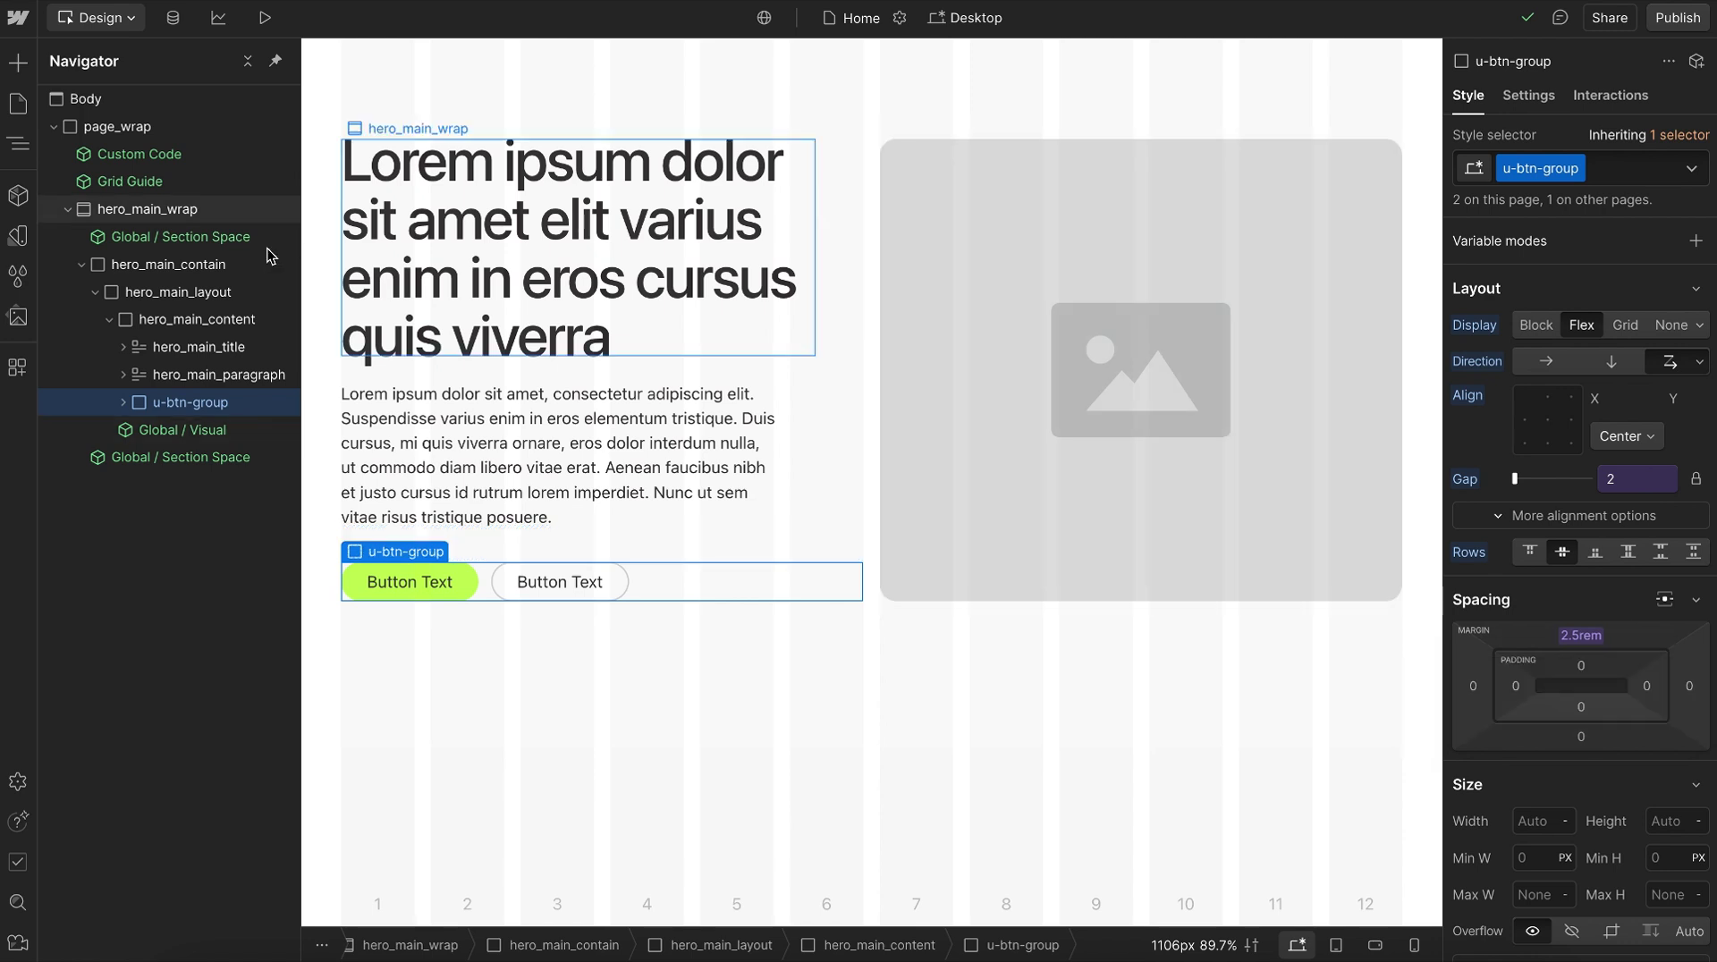
pyautogui.click(212, 370)
pyautogui.hotkey('ctrl', 'd')
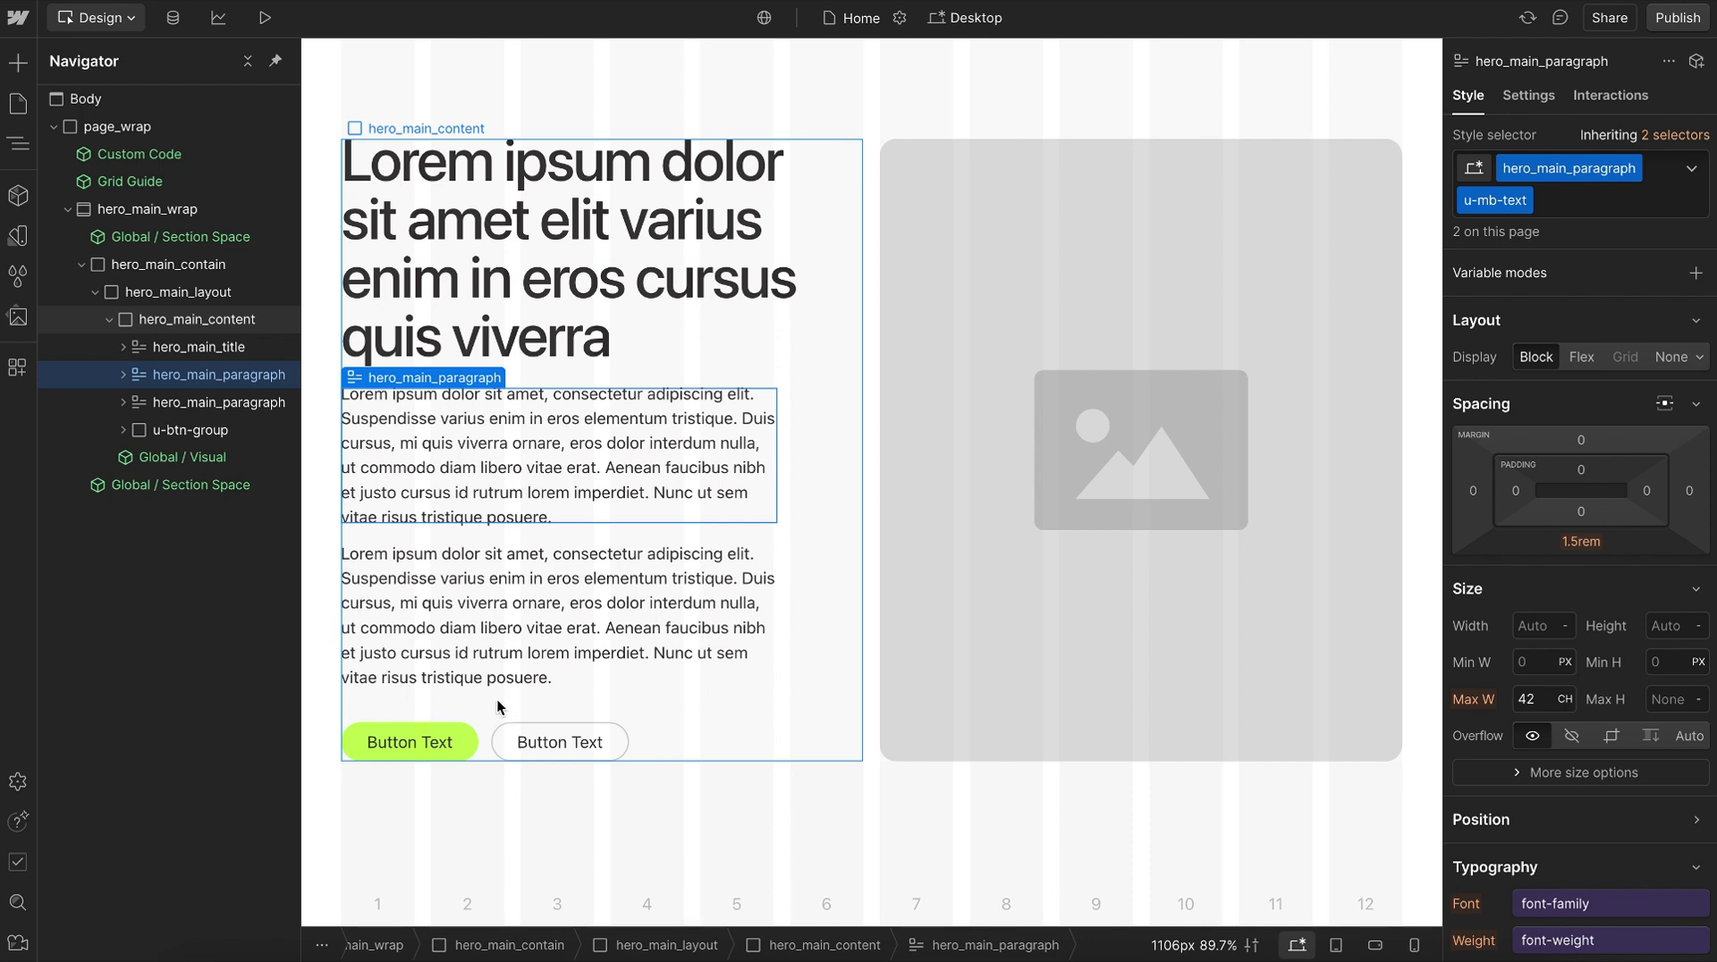
pyautogui.click(205, 404)
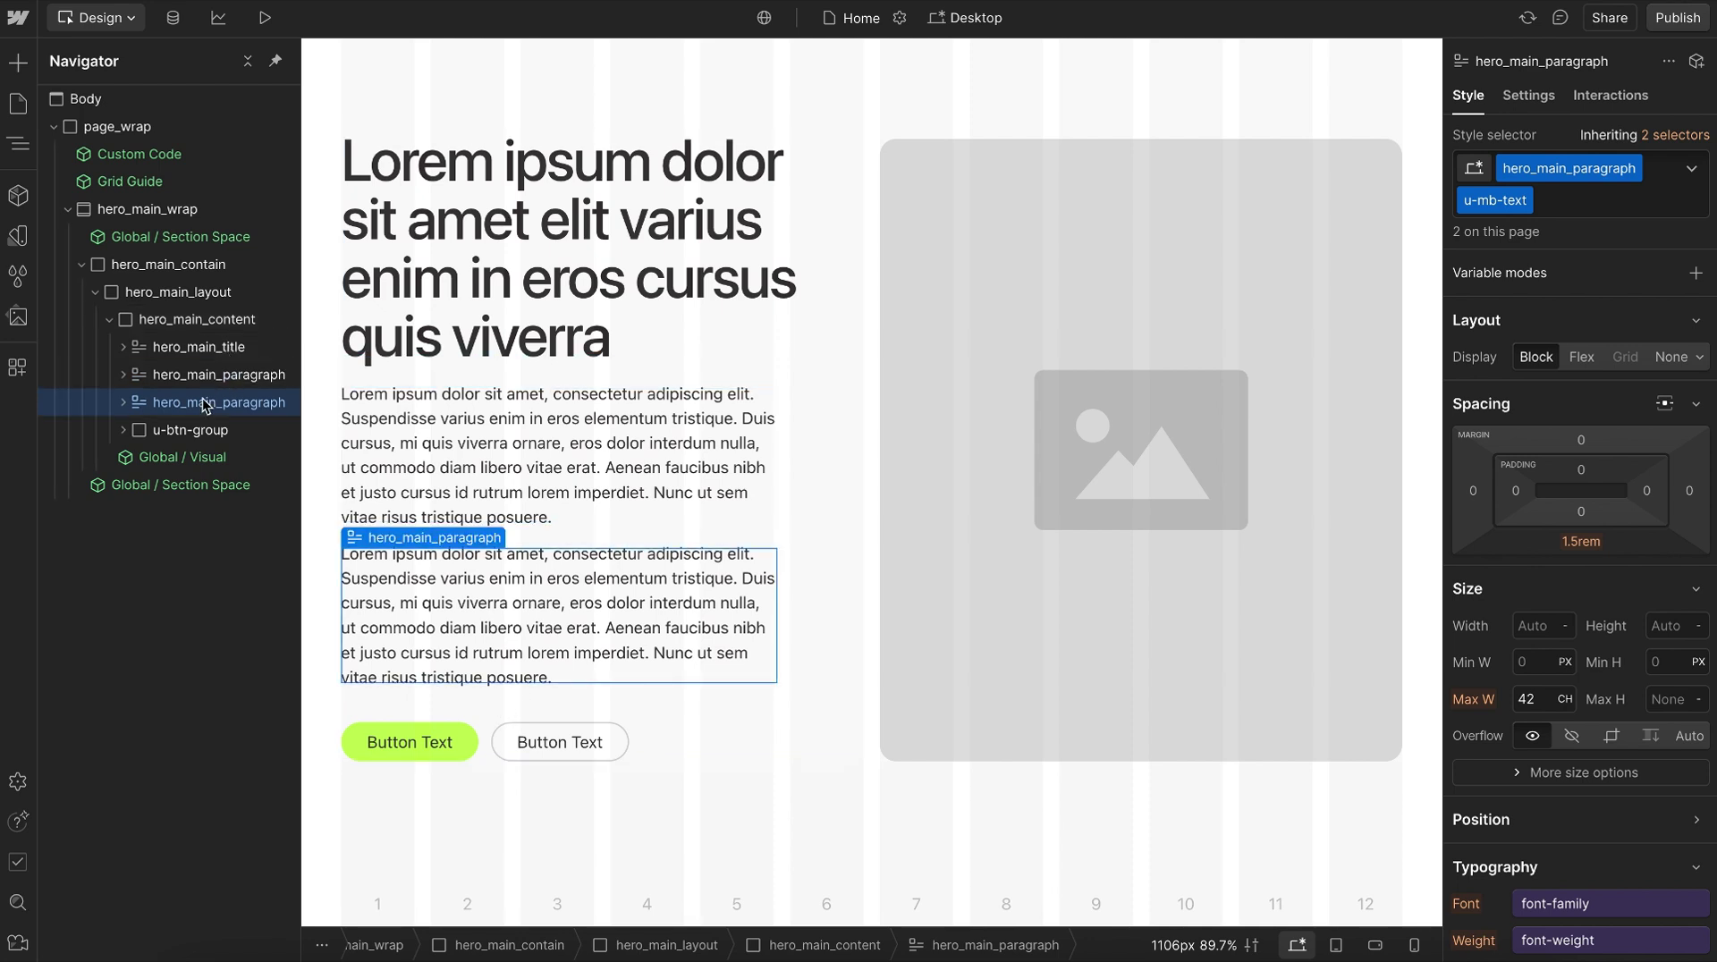
pyautogui.press('Delete')
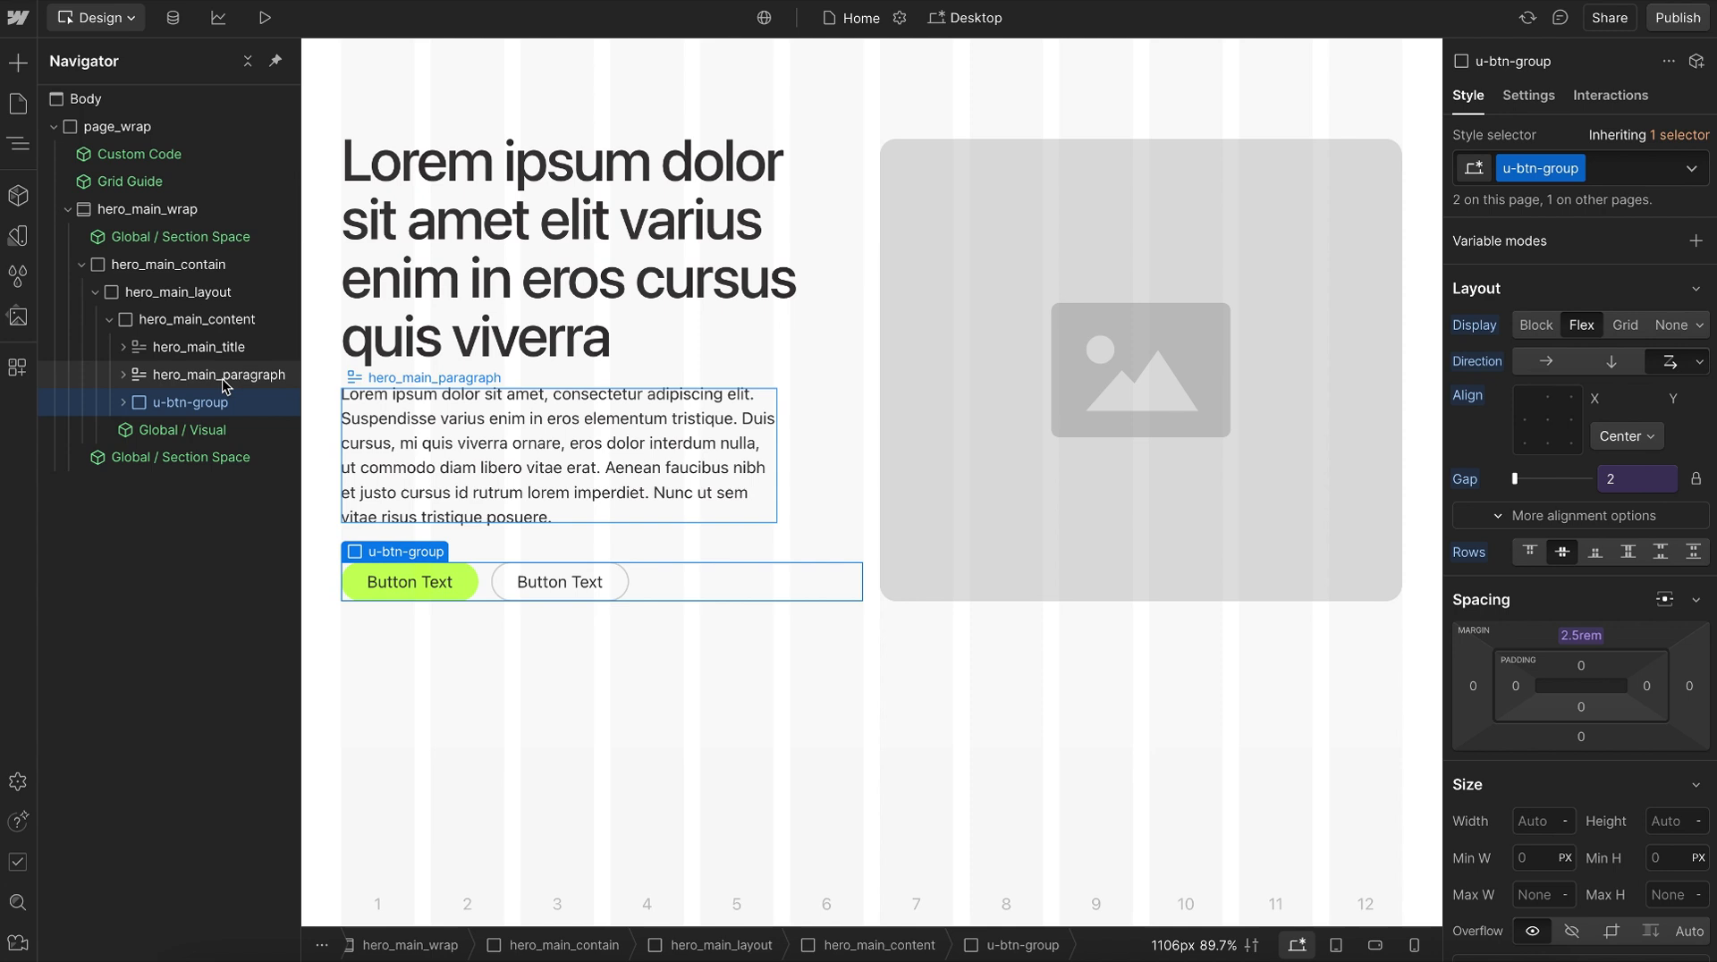
pyautogui.click(223, 377)
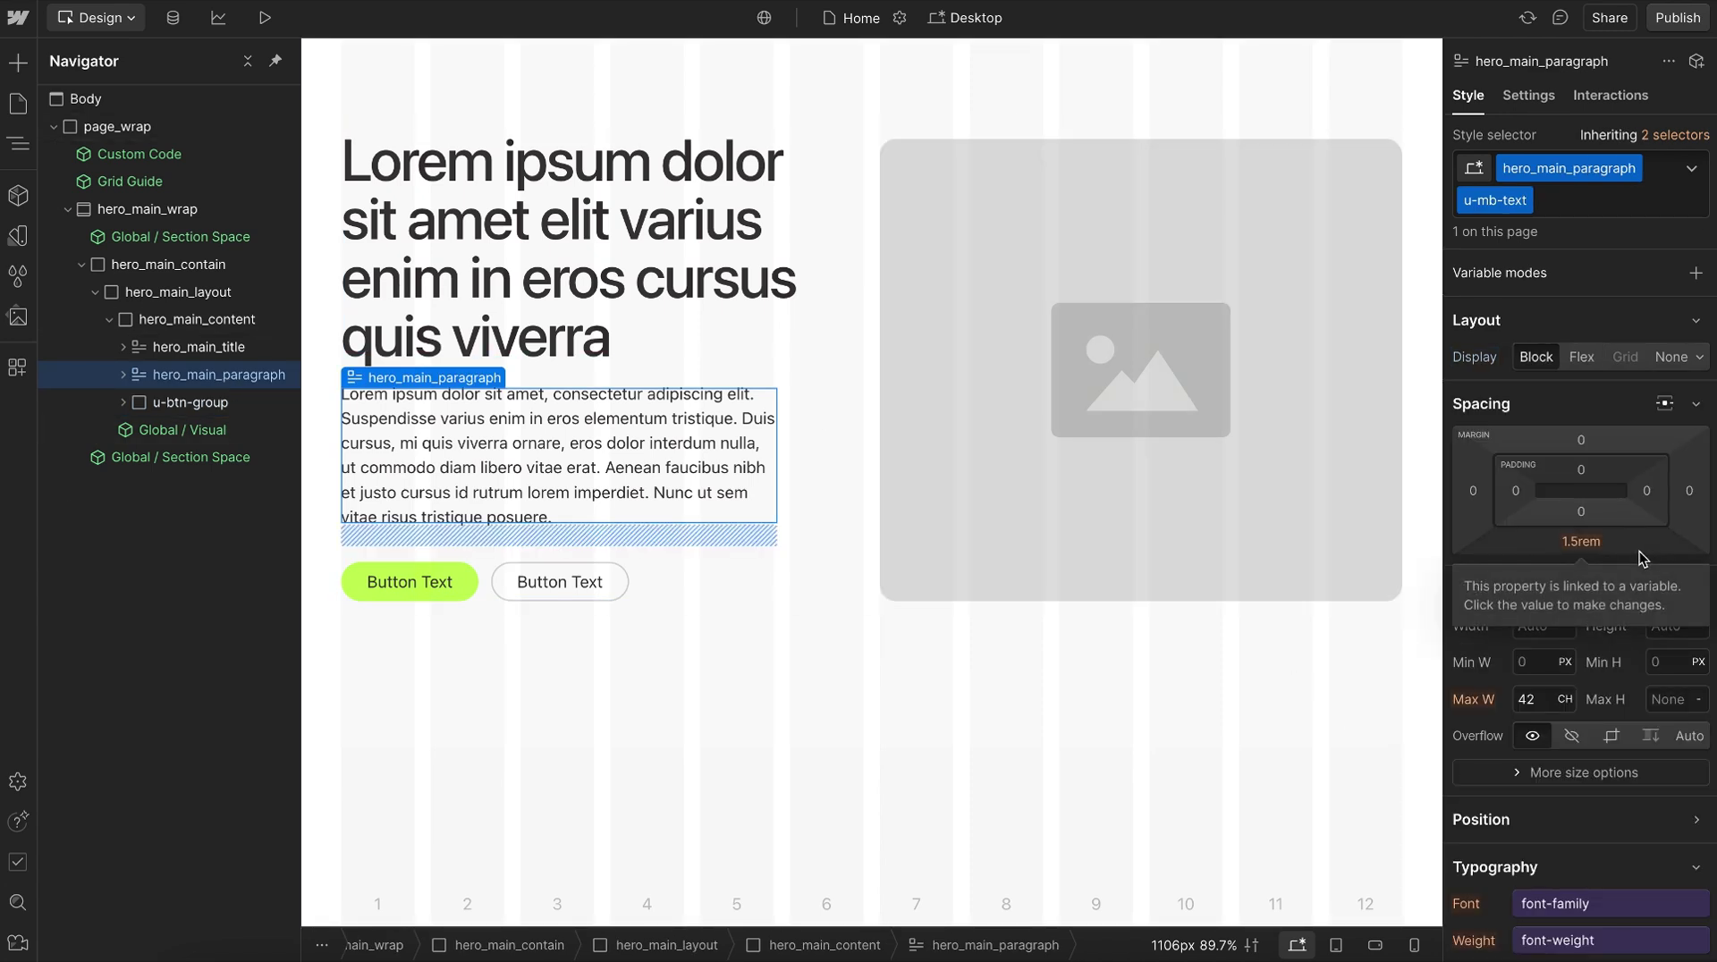
pyautogui.click(256, 413)
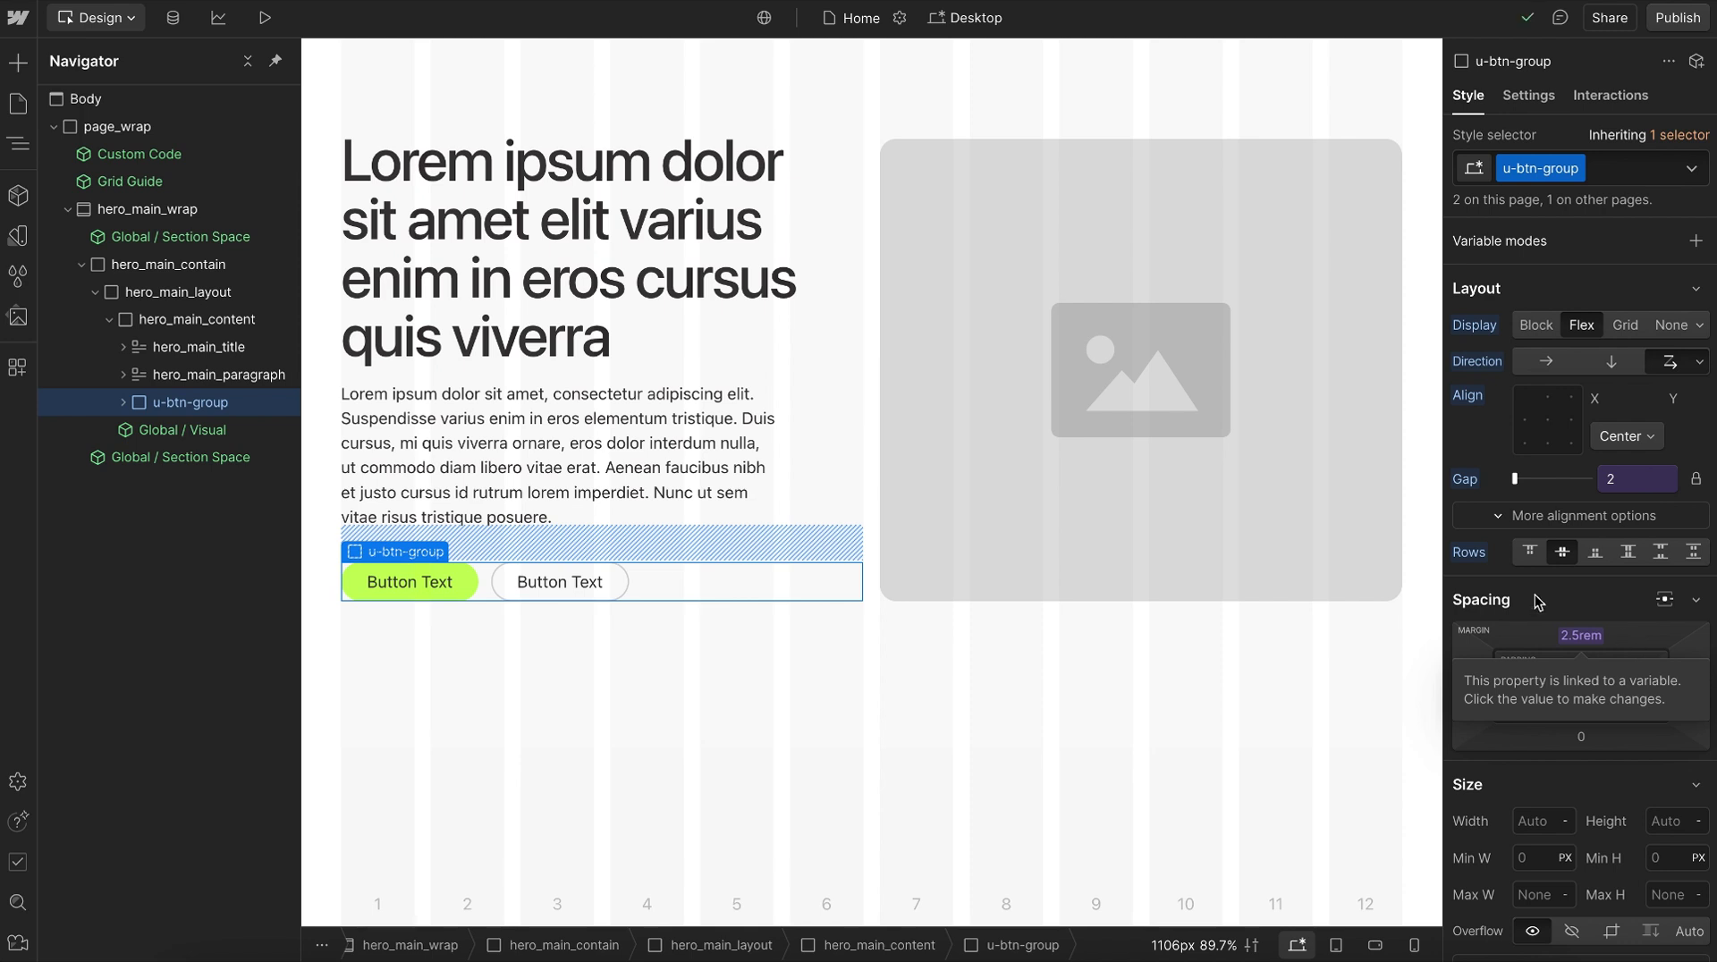
pyautogui.click(219, 374)
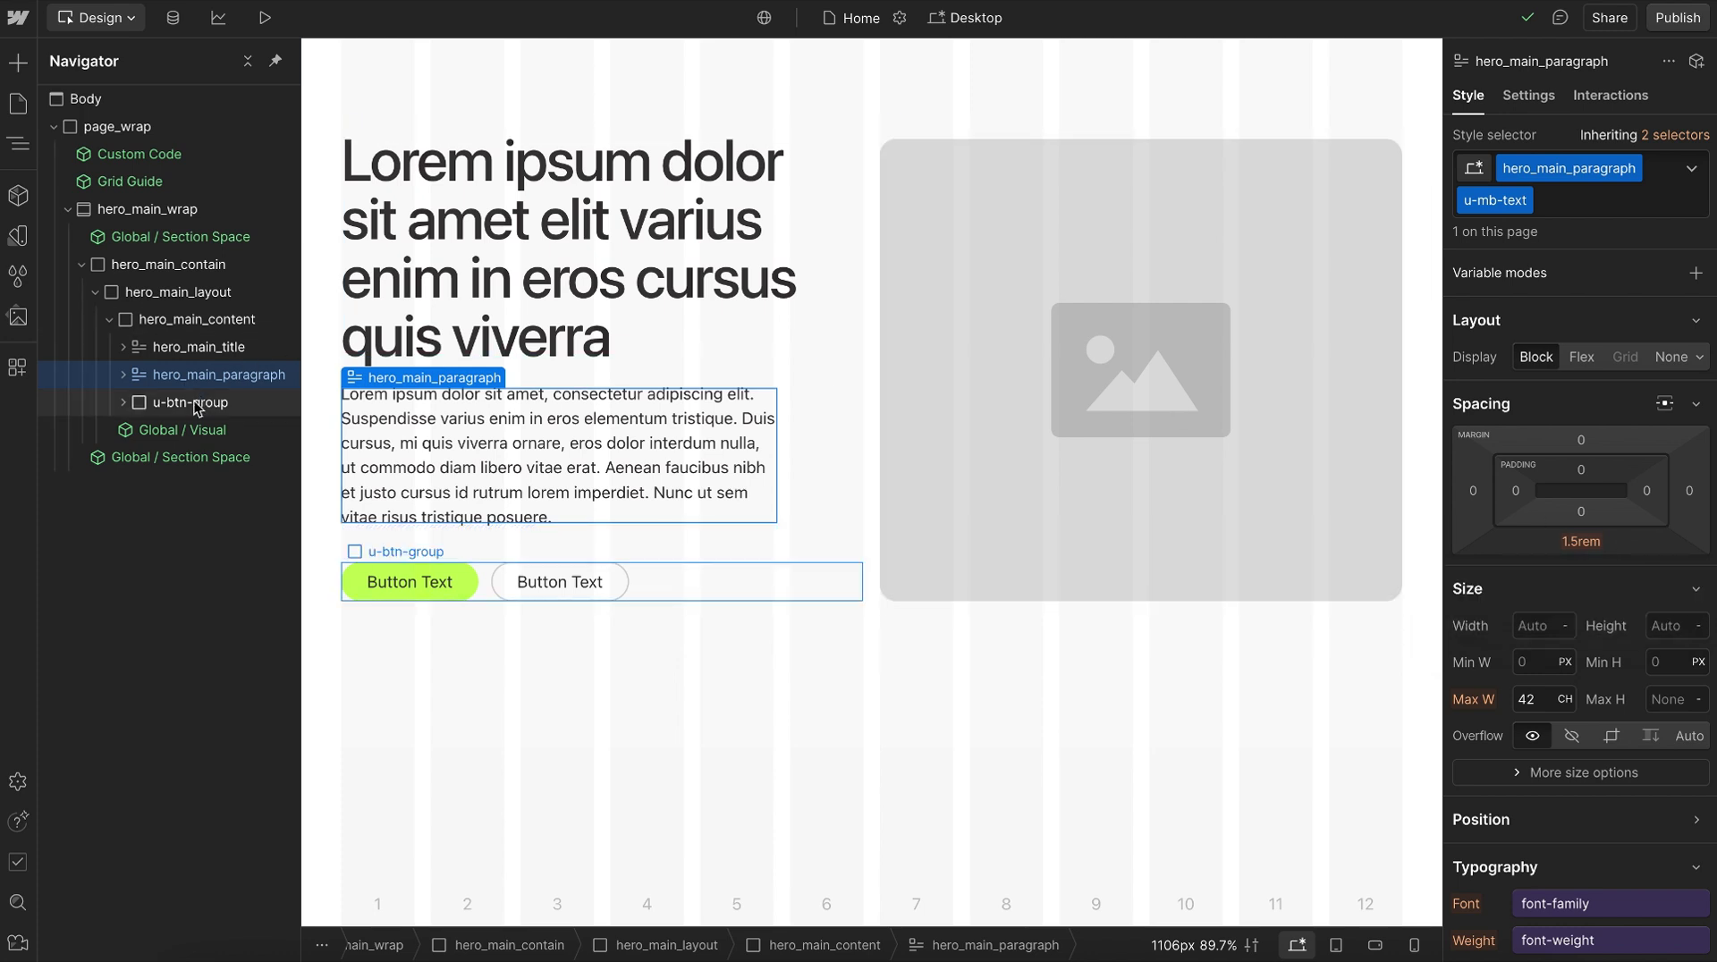
# Set hero_main_content's Typography alignment to center.
pyautogui.click(200, 323)
pyautogui.scroll(-4, 1518, 806)
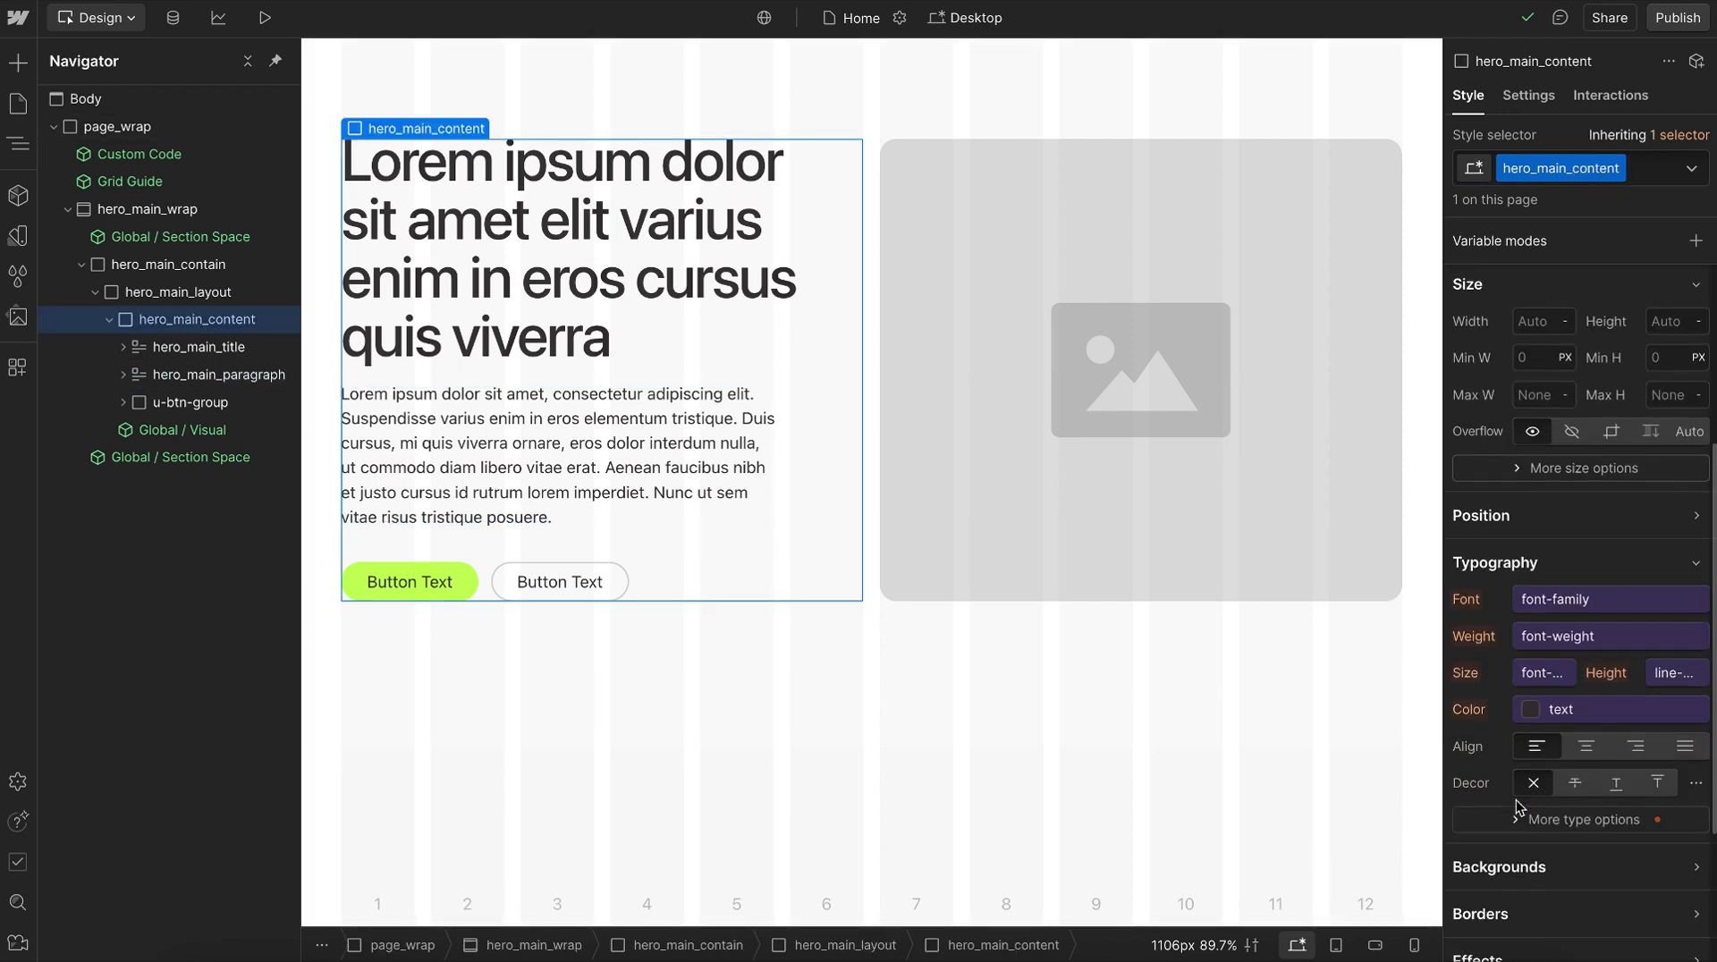
pyautogui.click(1587, 745)
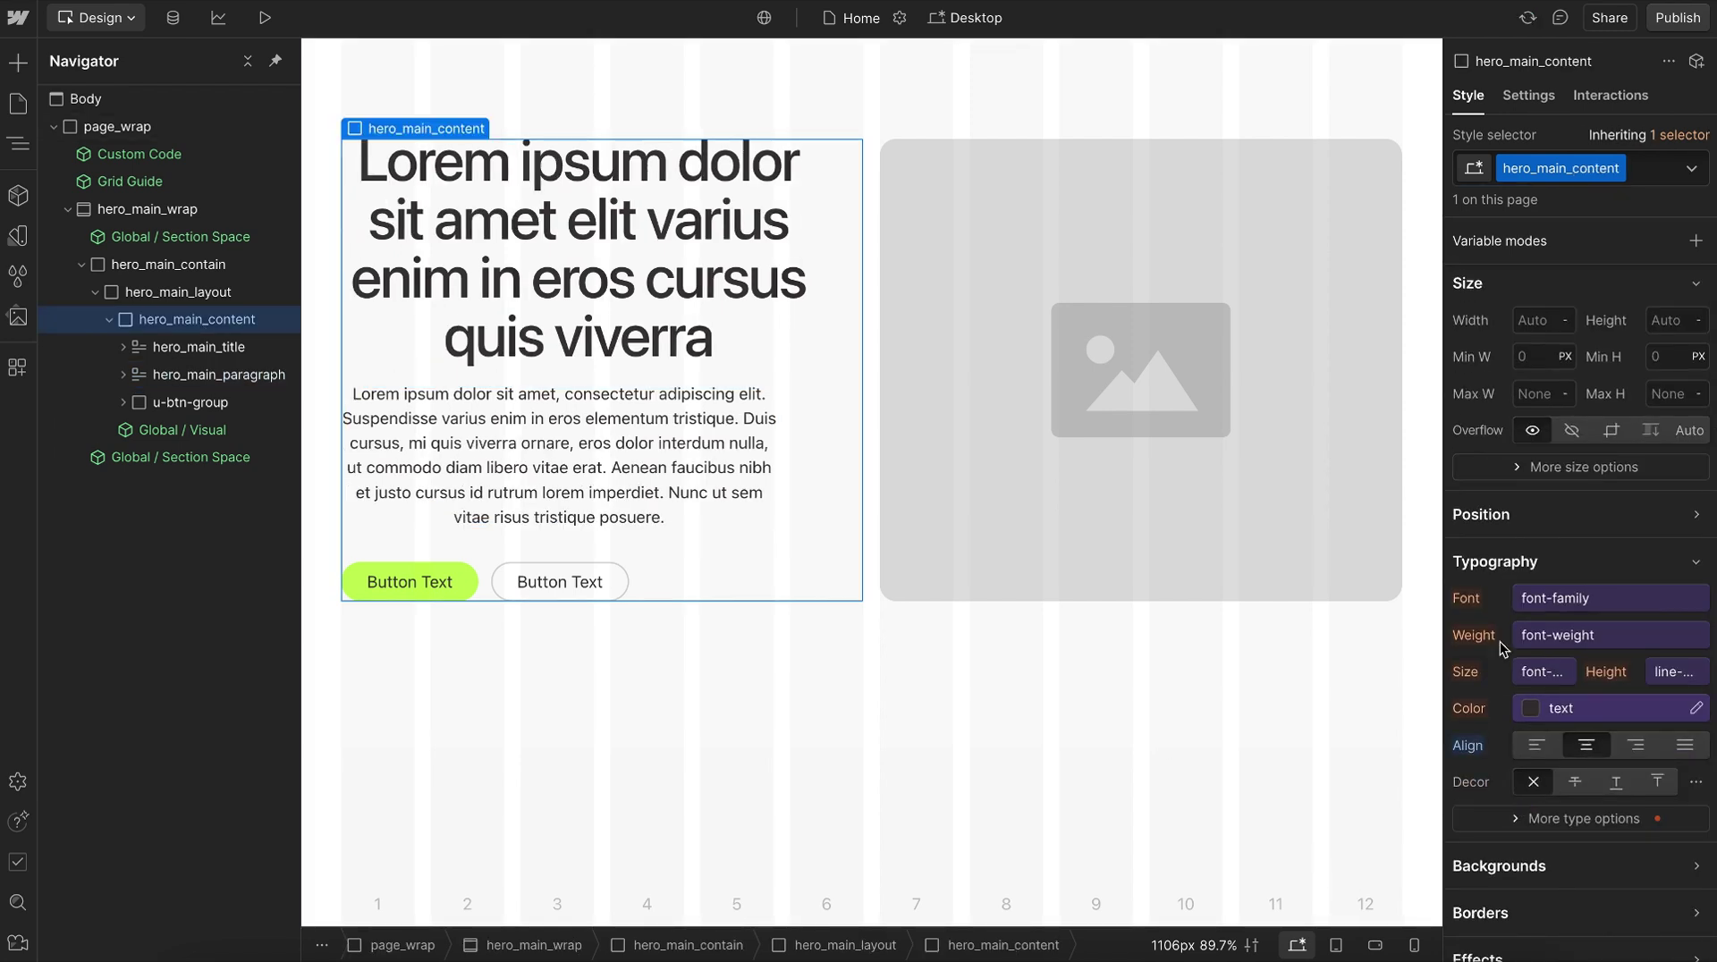
# Try auto side margins on the hero paragraph, then revert them to 0.
pyautogui.click(219, 375)
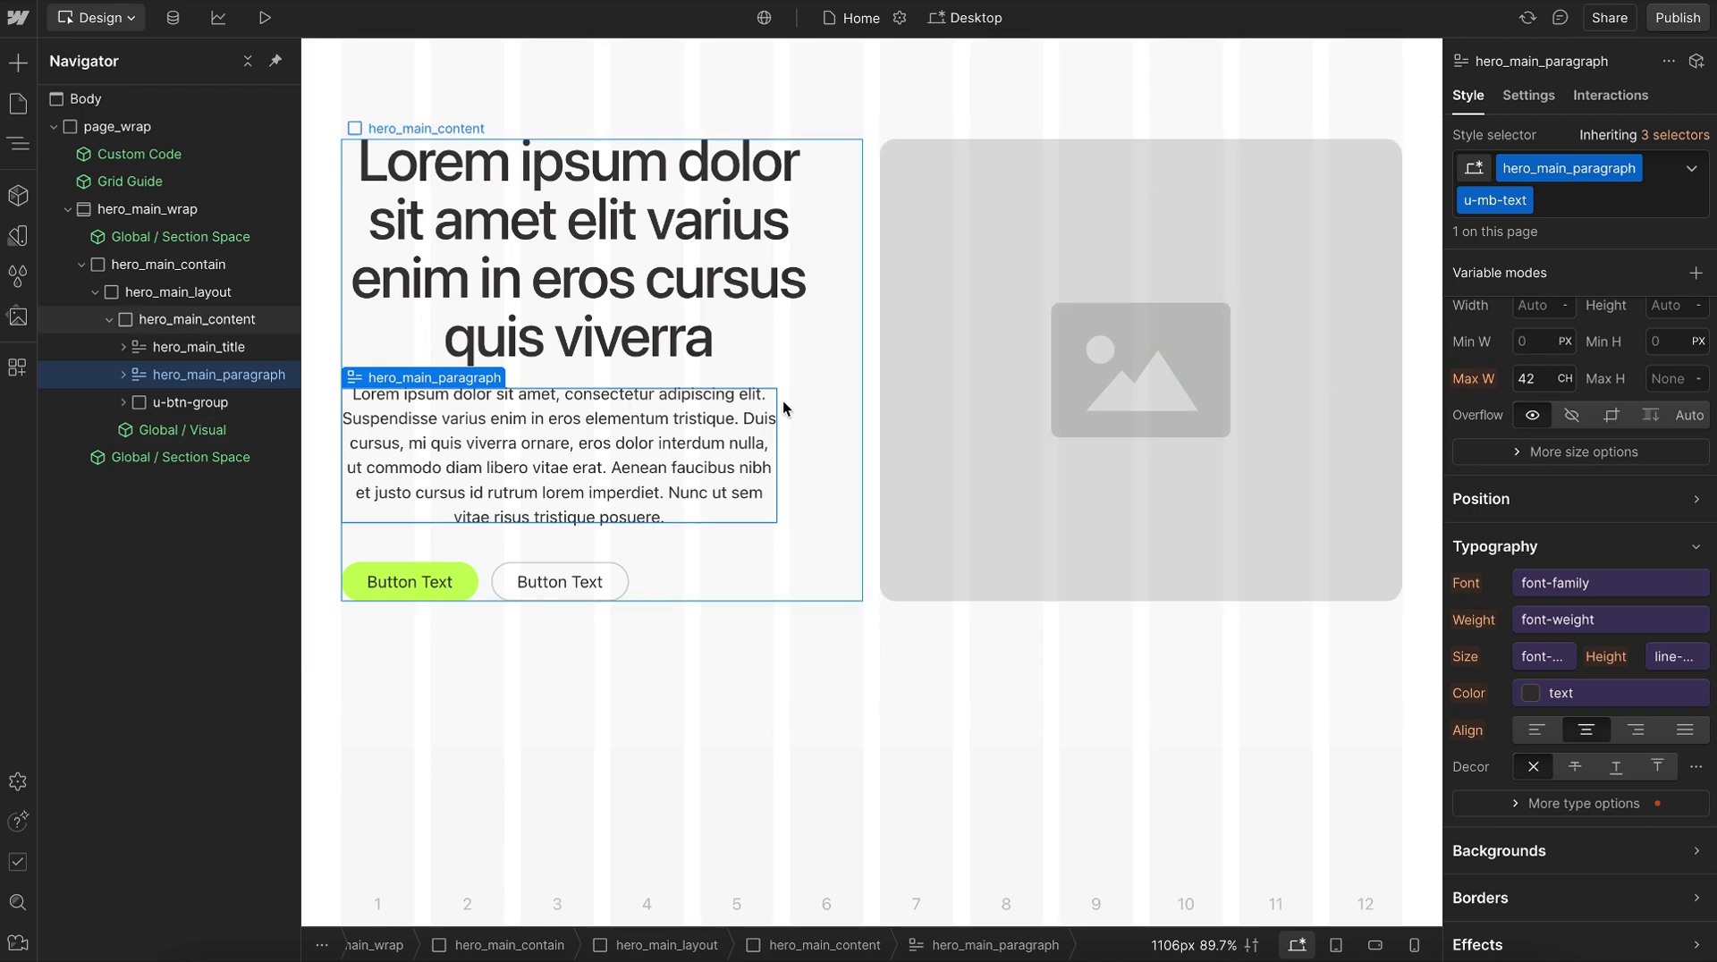
pyautogui.scroll(4, 1644, 440)
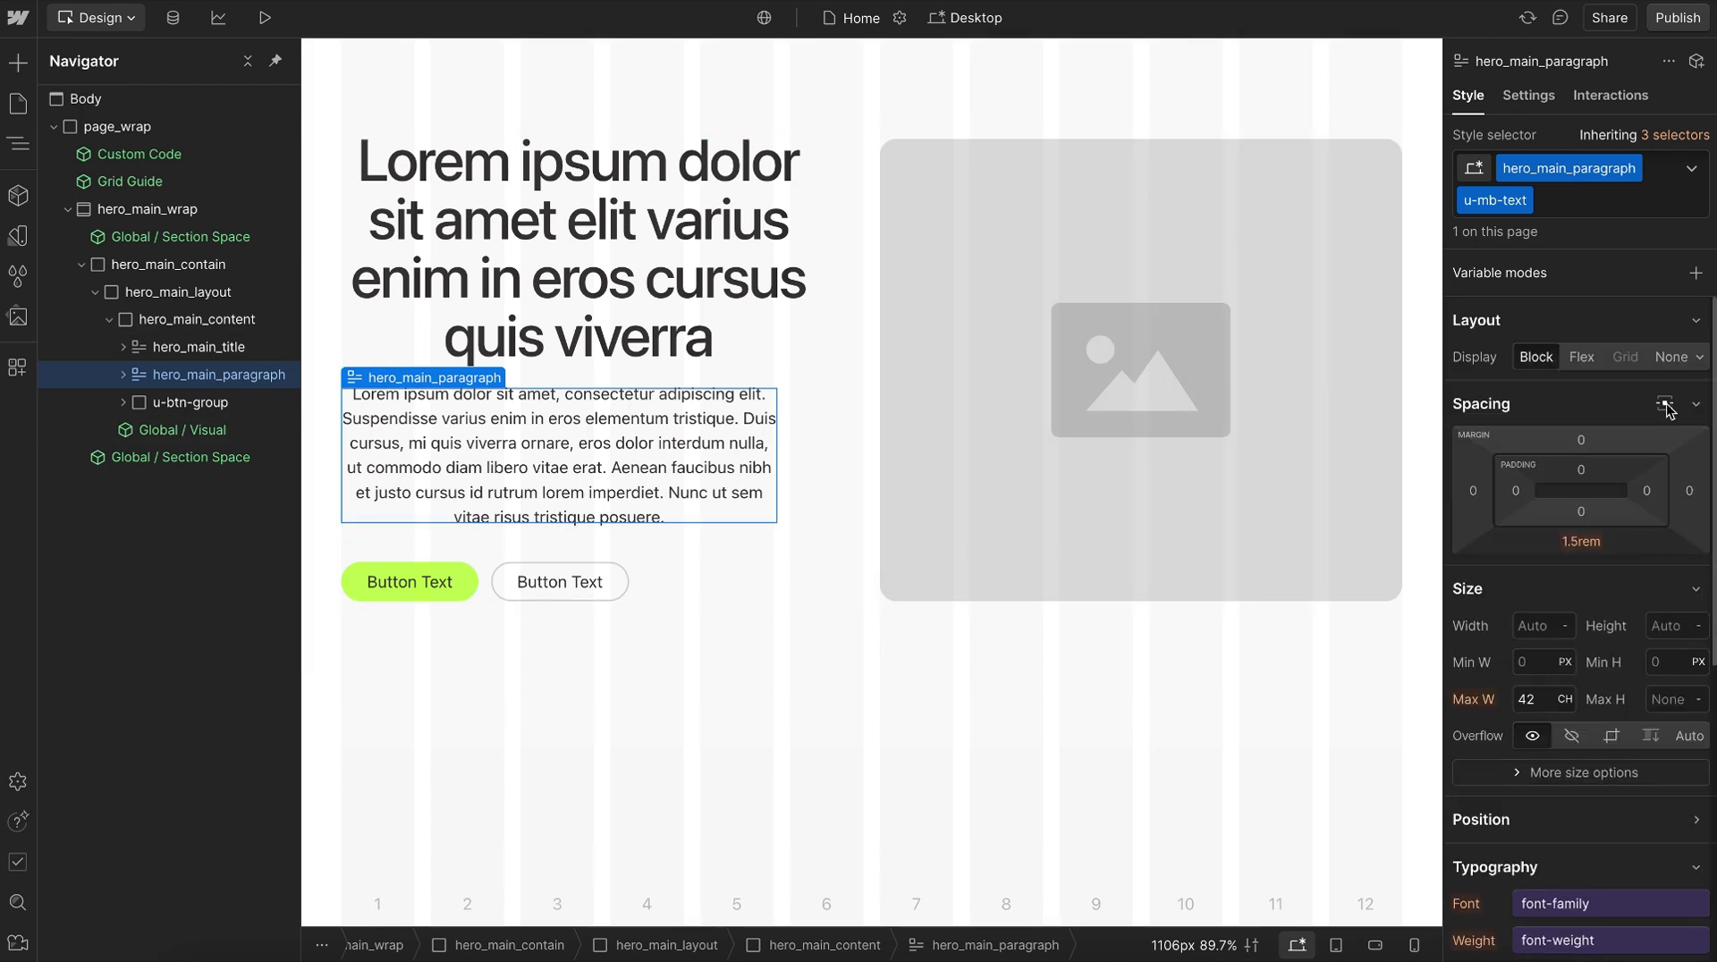
pyautogui.click(1665, 404)
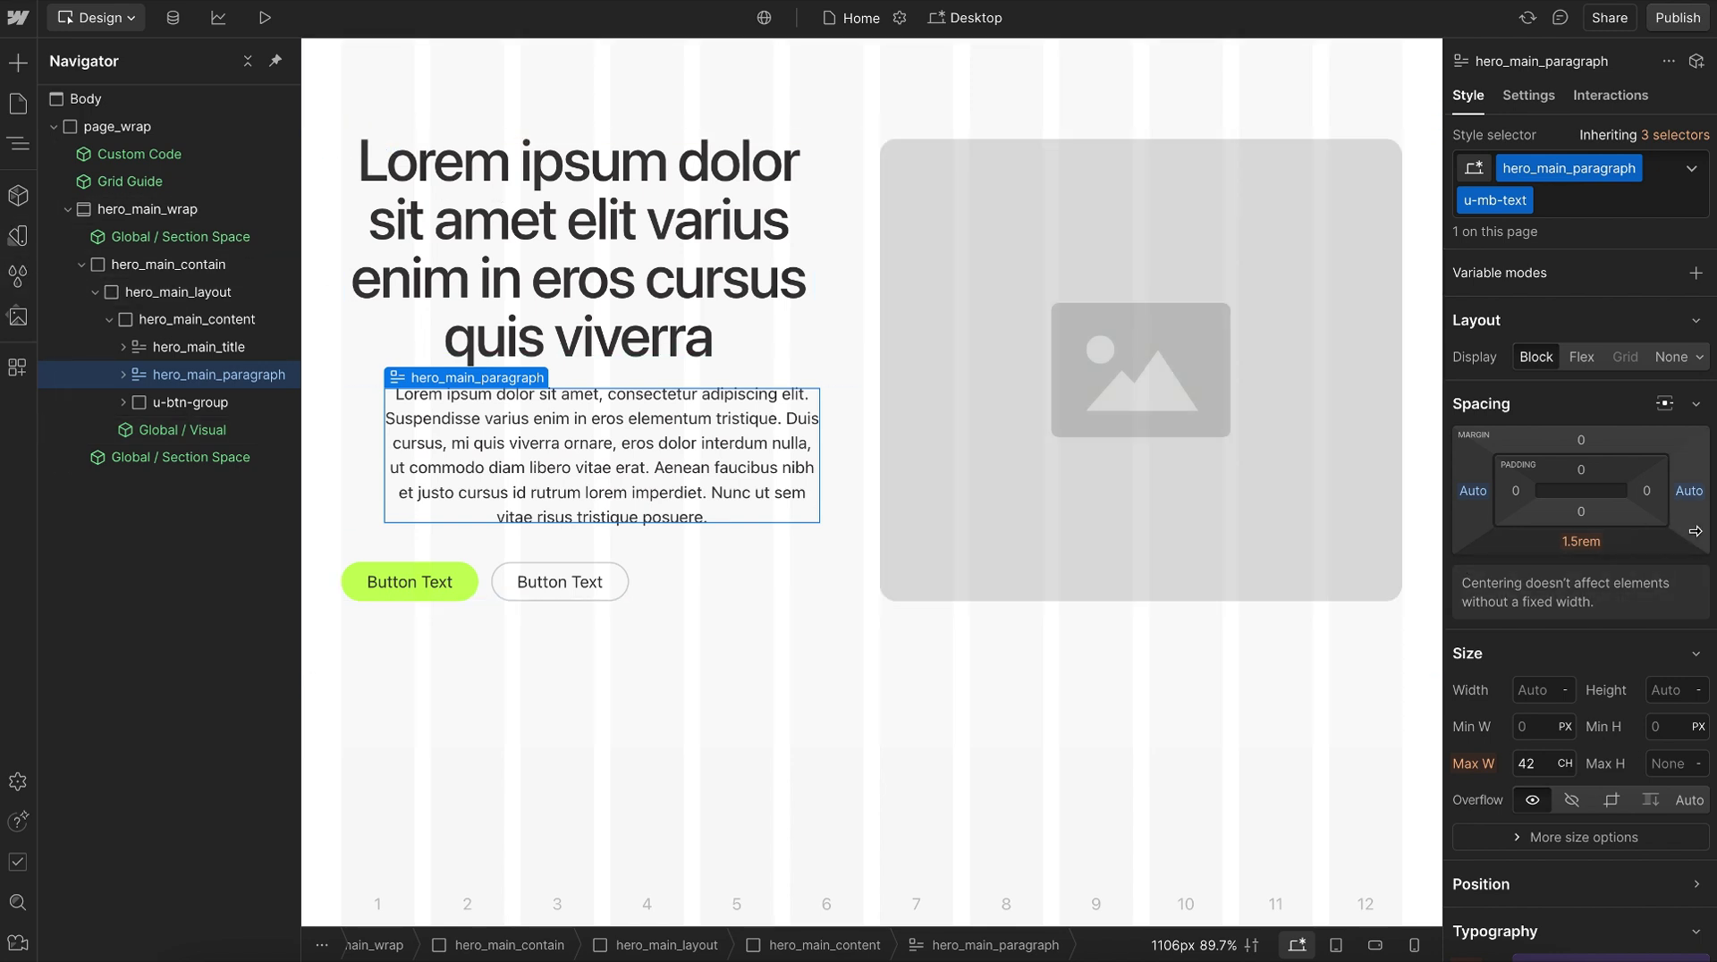
pyautogui.click(1665, 404)
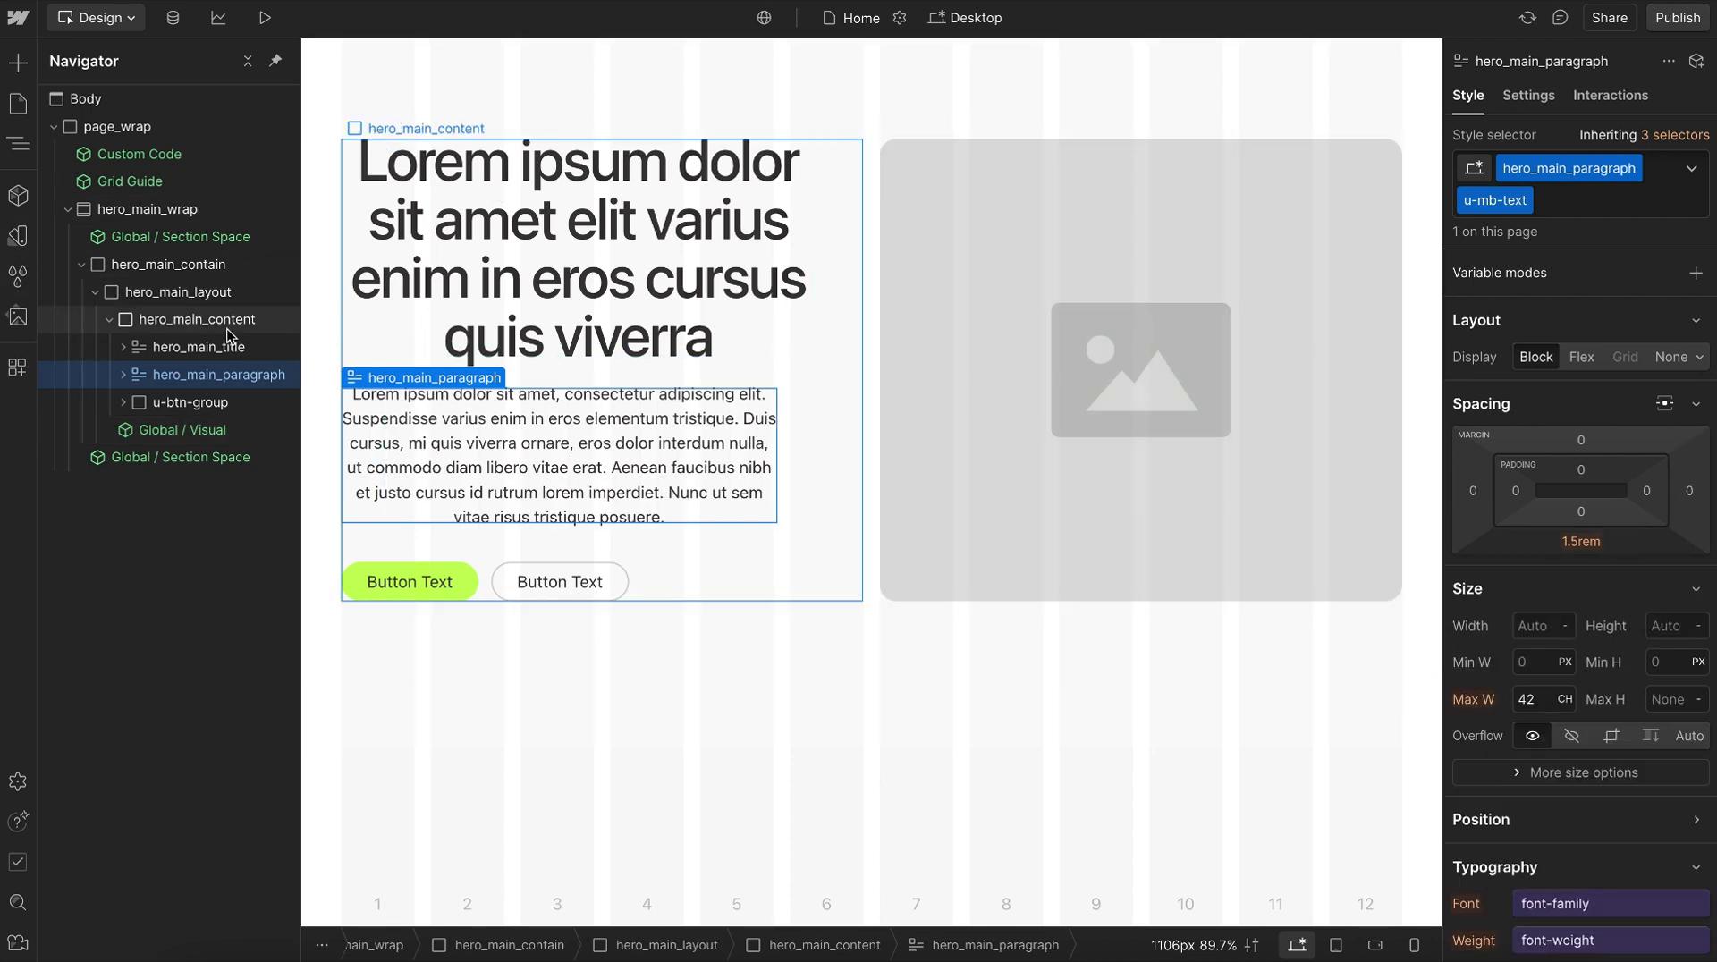
pyautogui.click(227, 330)
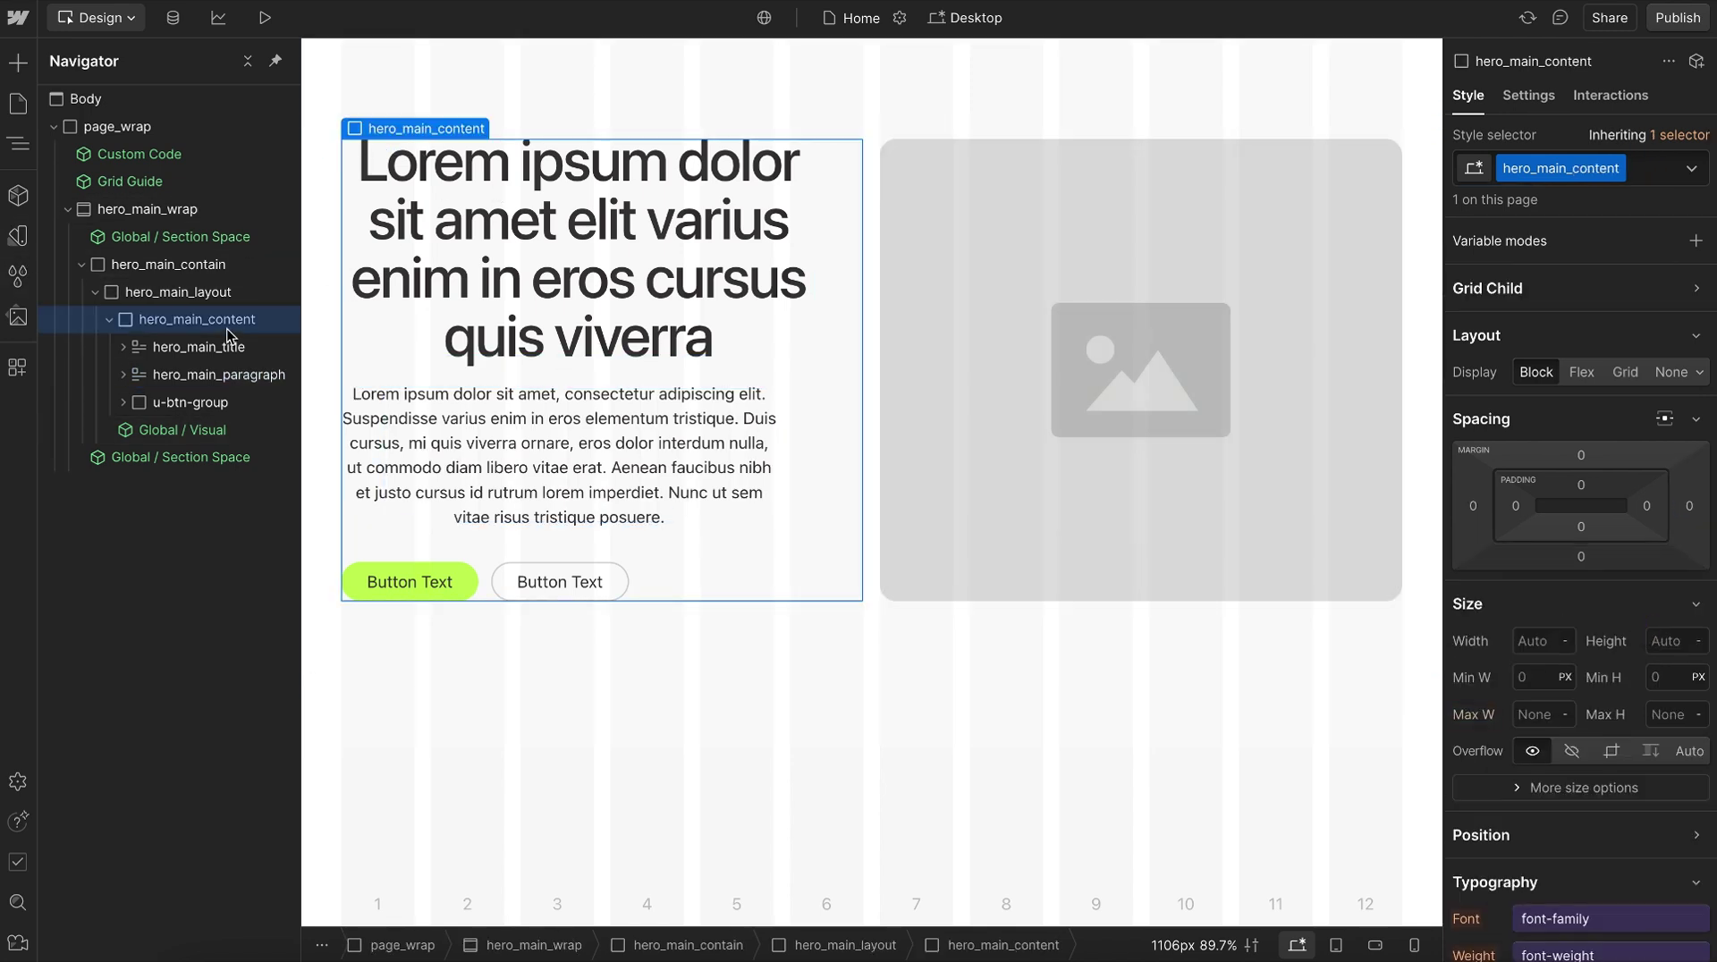
pyautogui.click(1581, 372)
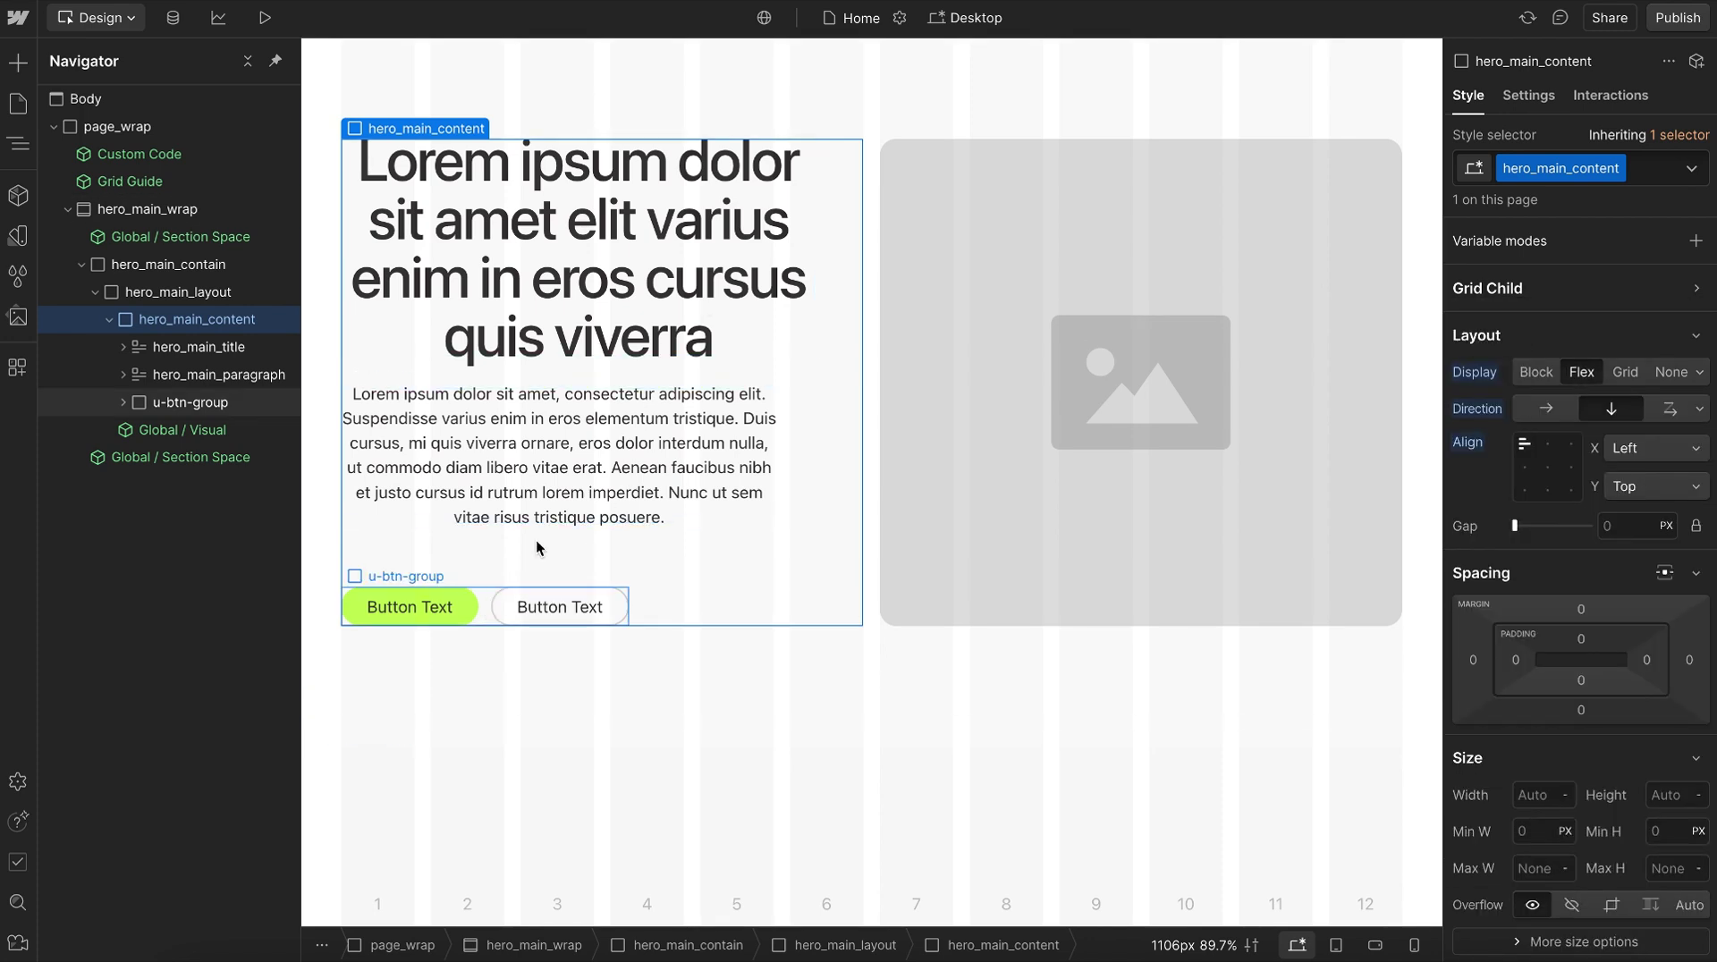
pyautogui.click(1471, 366)
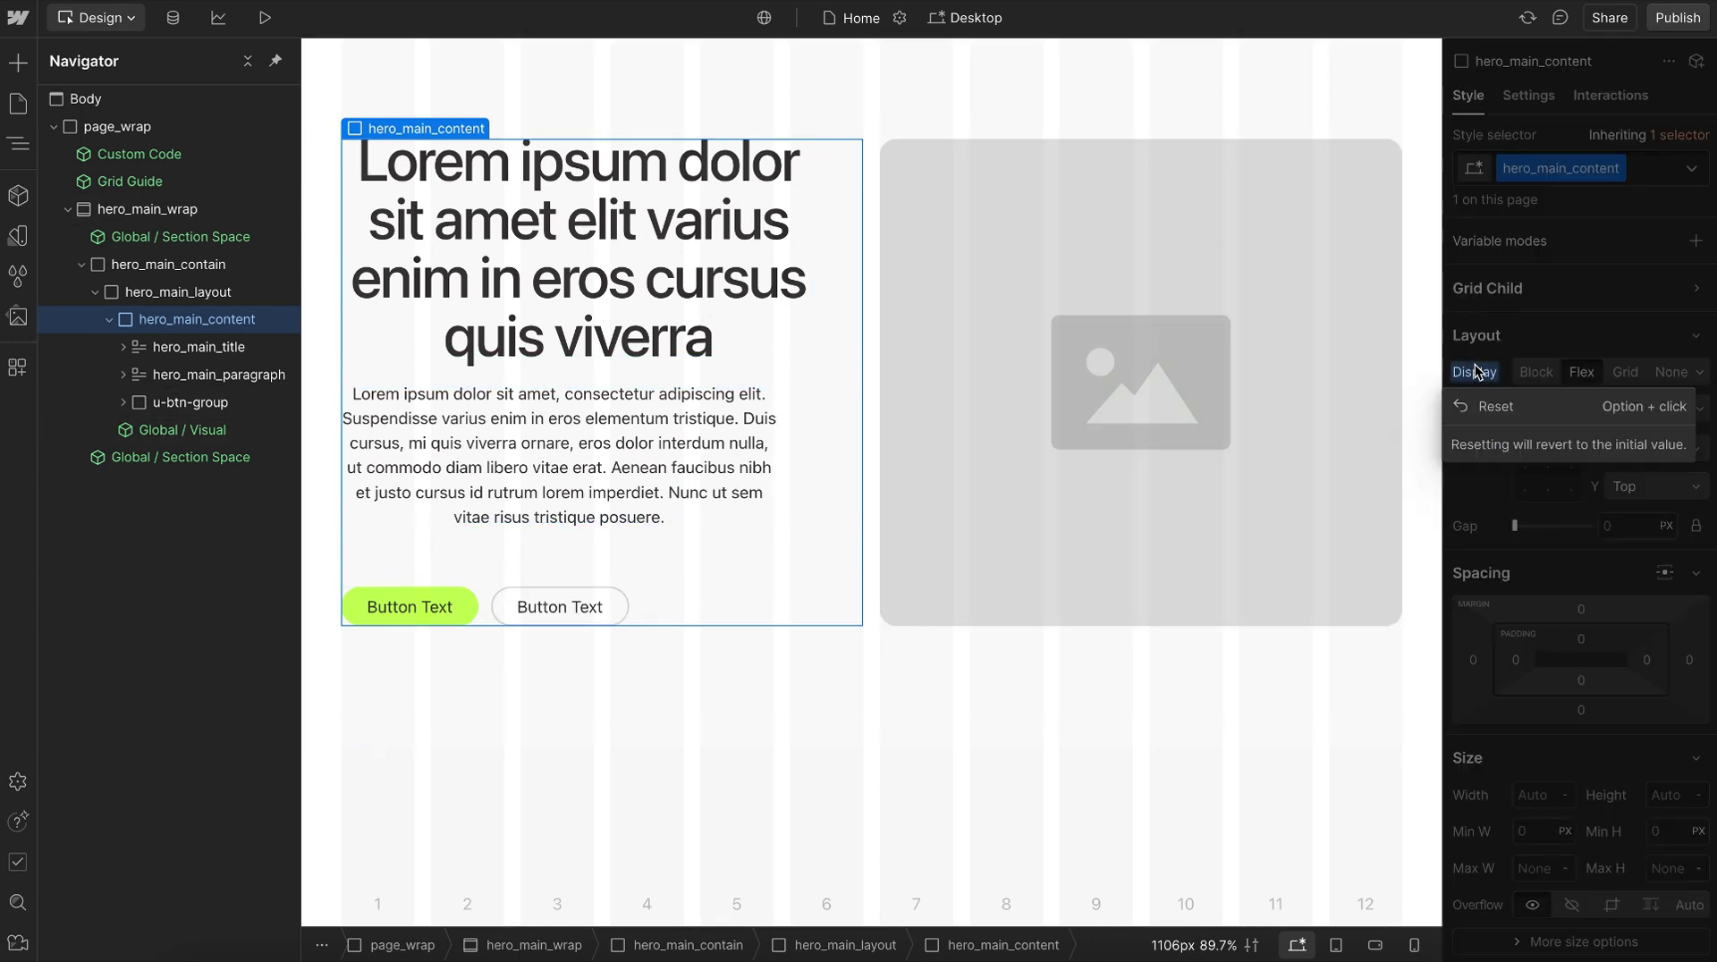
pyautogui.click(1498, 408)
pyautogui.click(1574, 374)
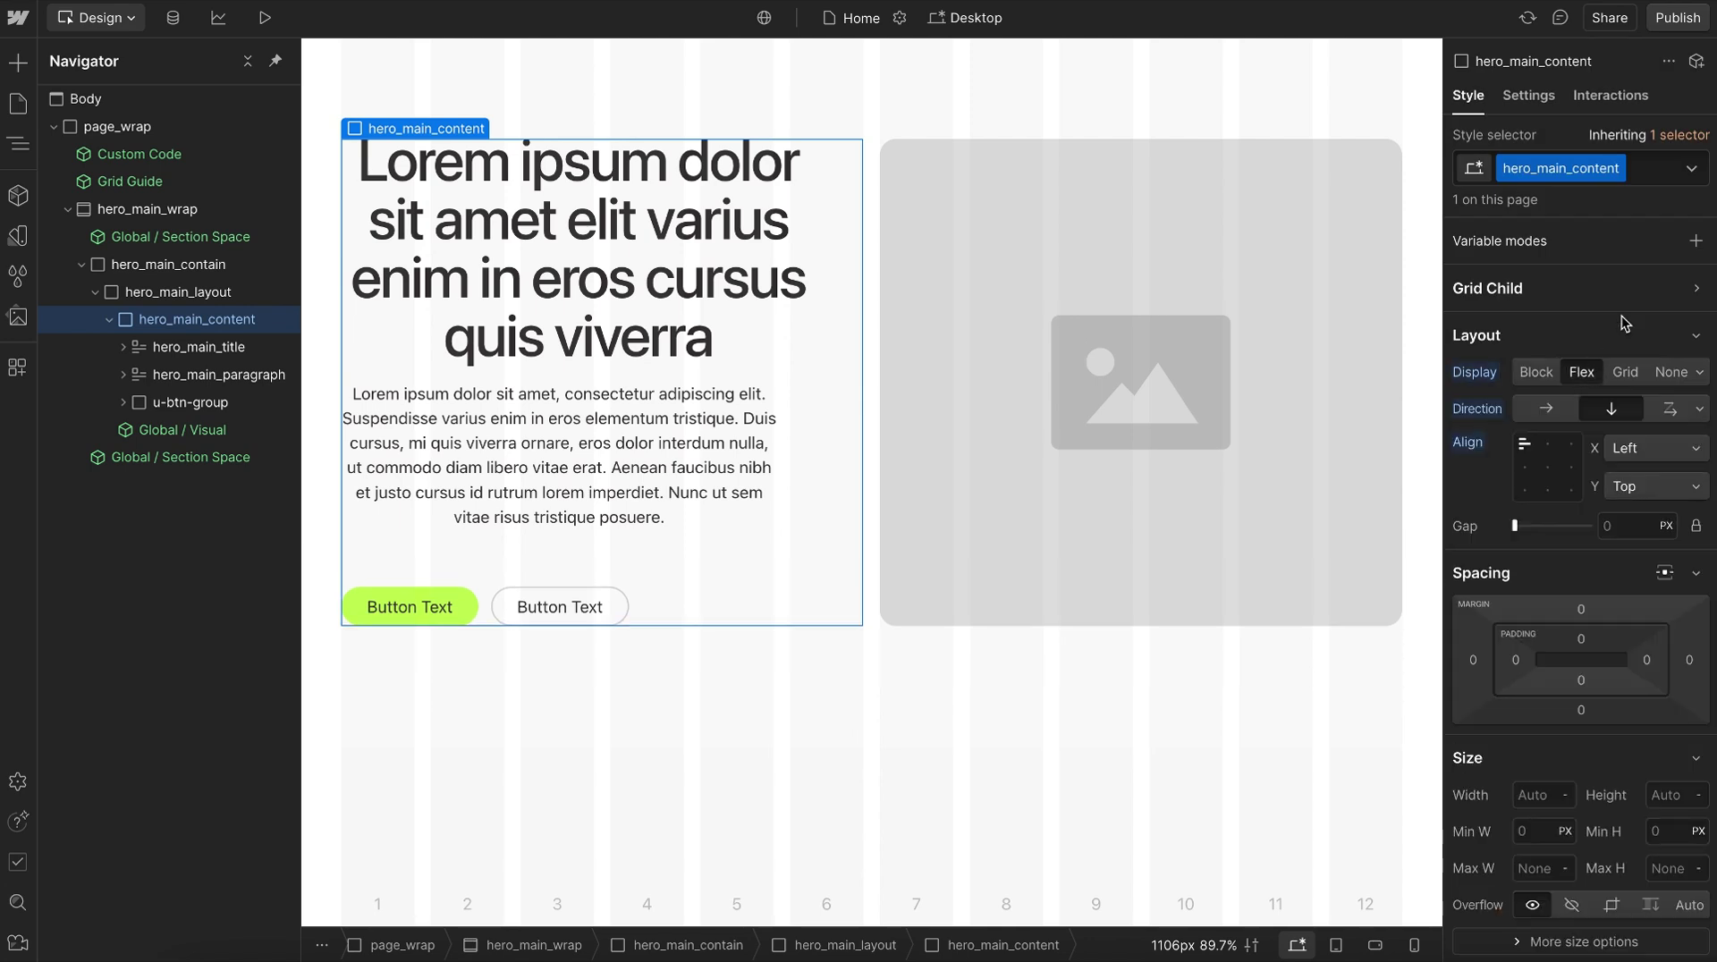
pyautogui.click(199, 399)
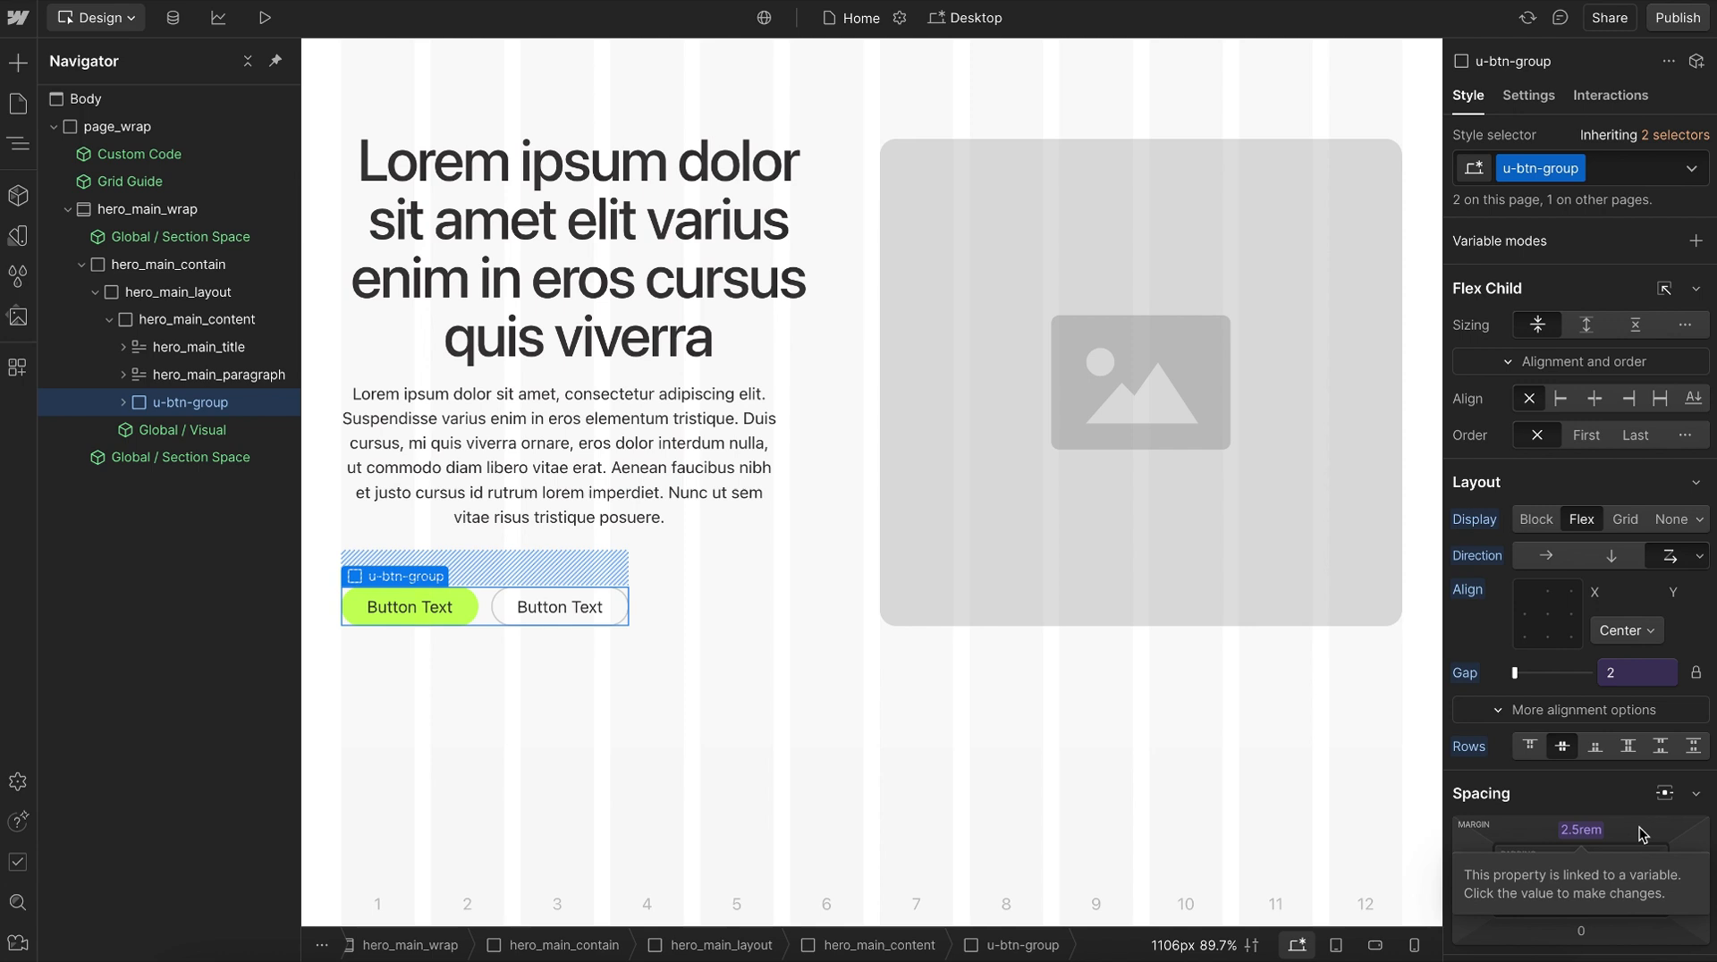
pyautogui.click(828, 364)
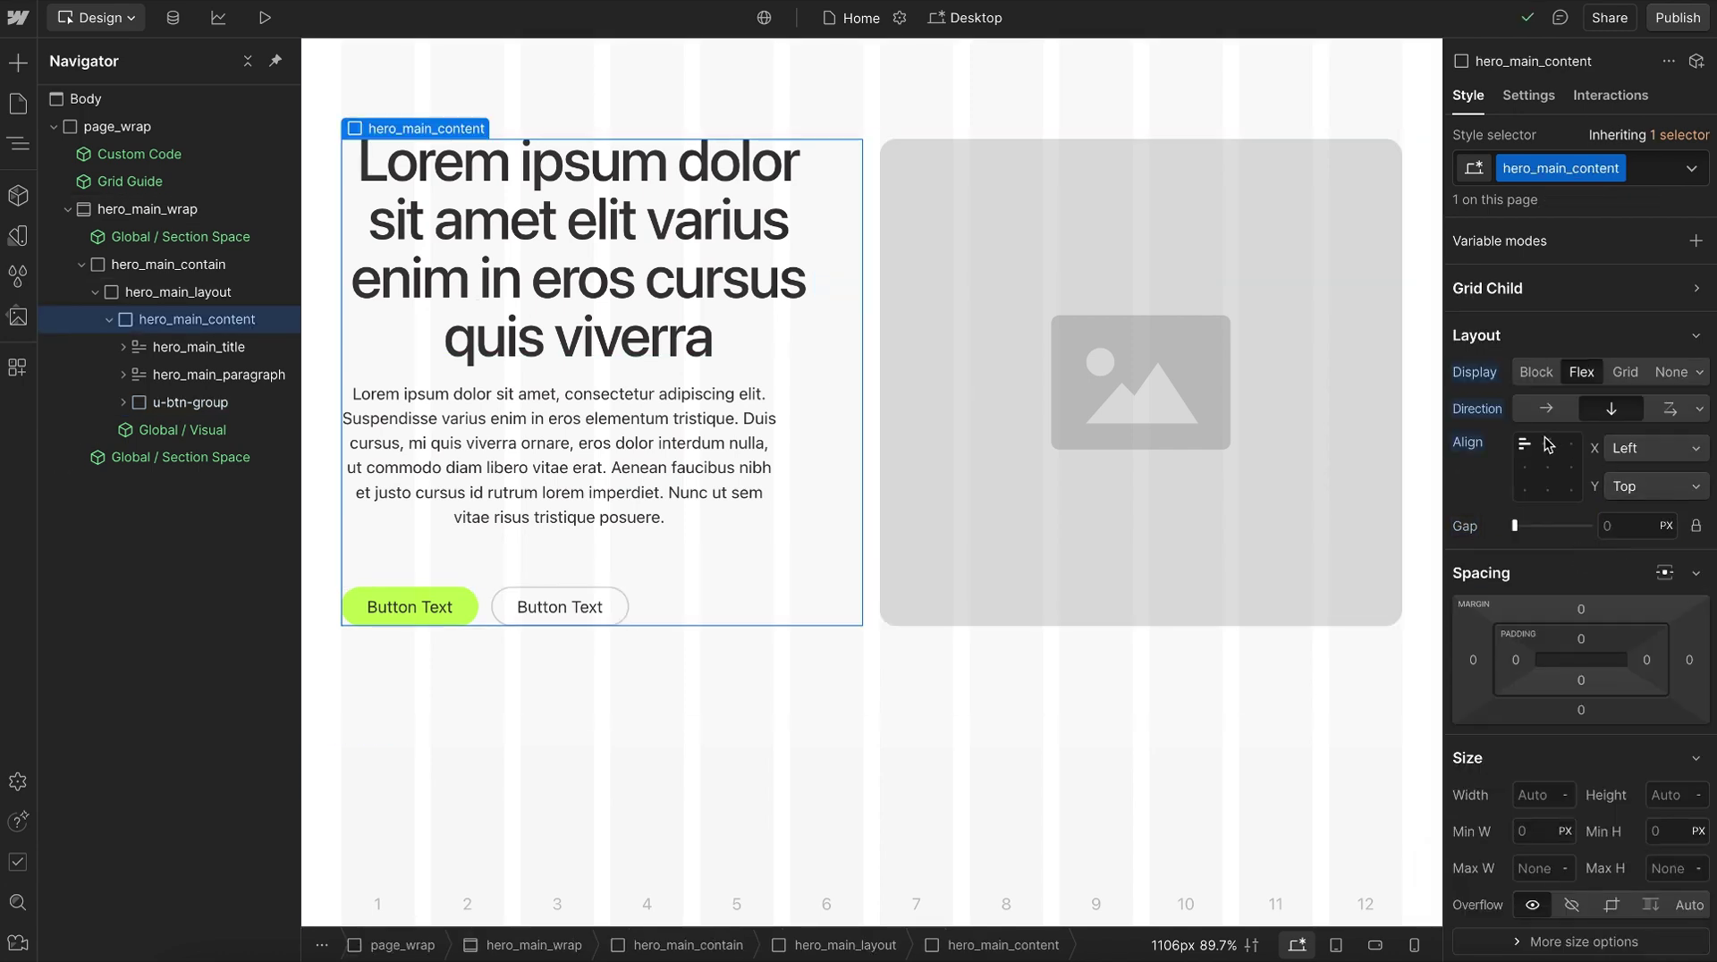
pyautogui.click(1548, 444)
pyautogui.click(1471, 370)
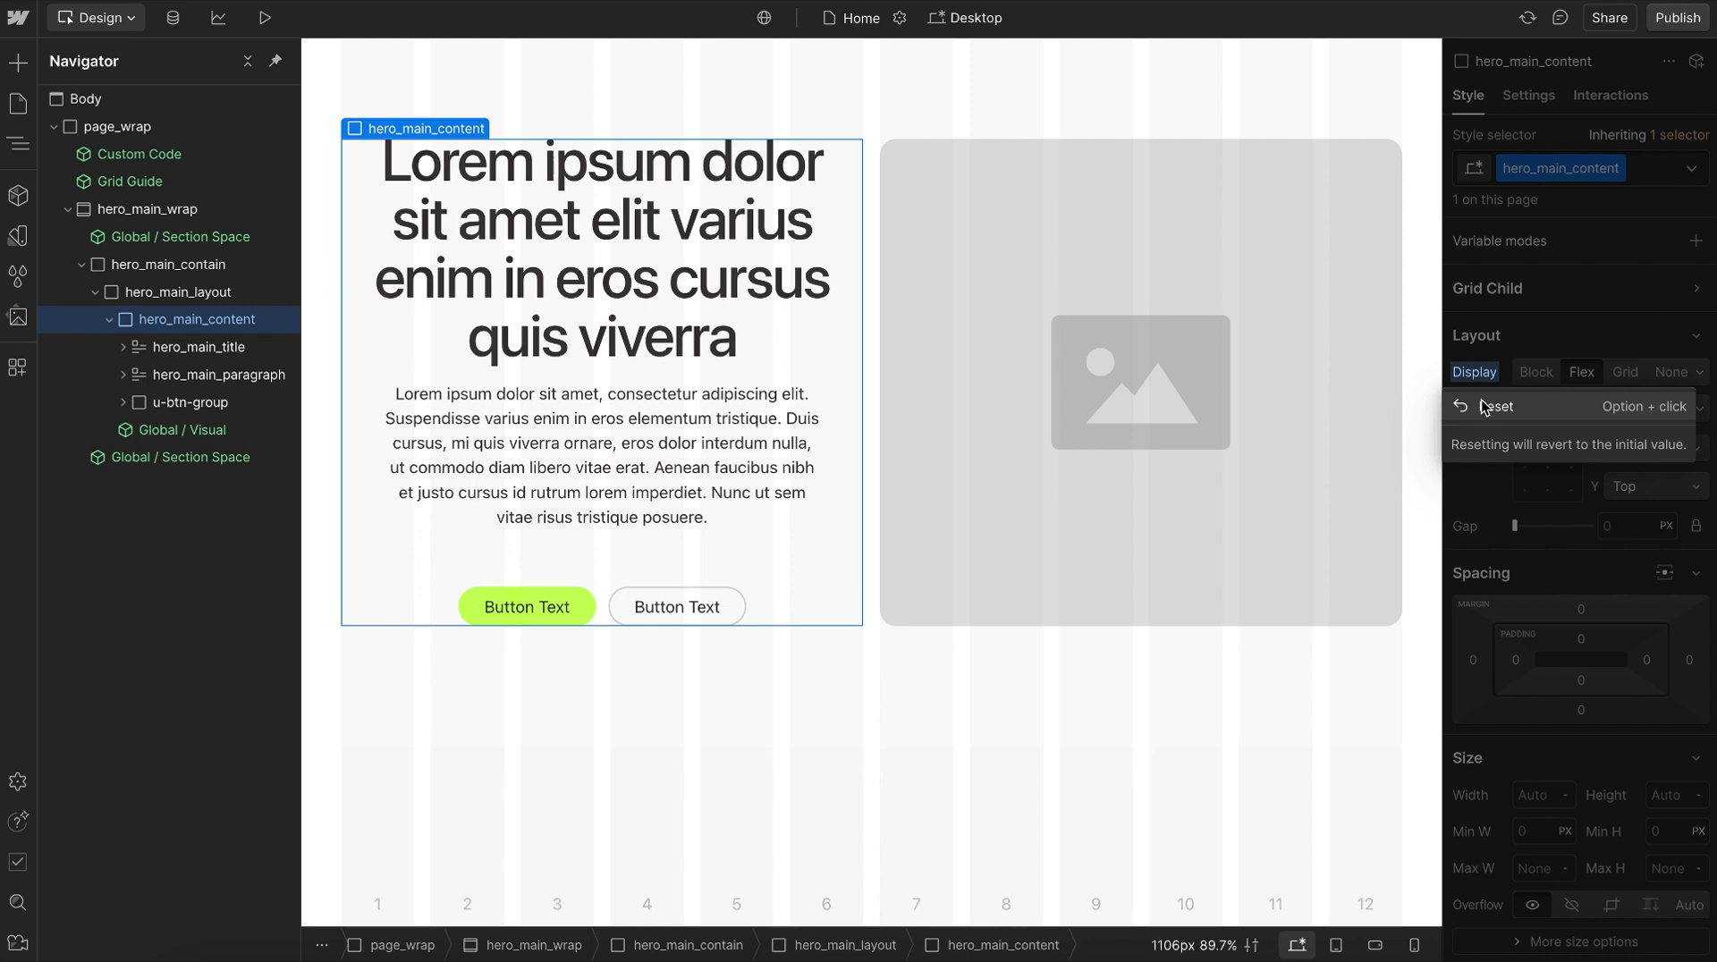
pyautogui.click(1481, 401)
pyautogui.click(222, 355)
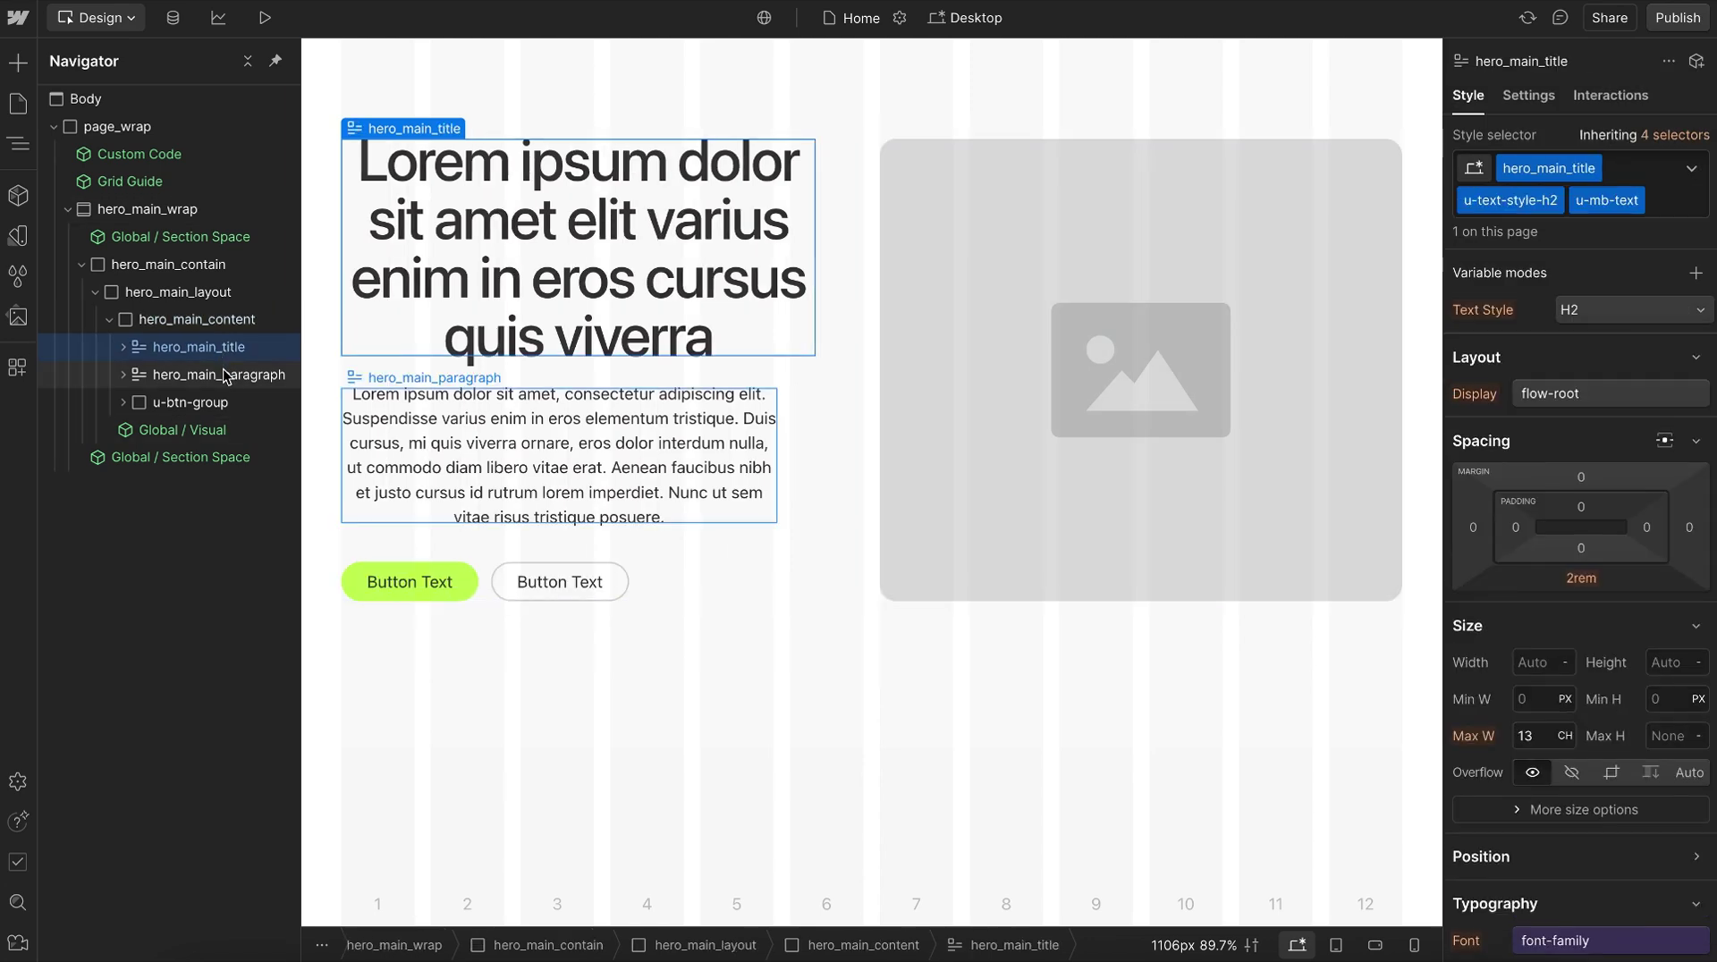
pyautogui.click(224, 374)
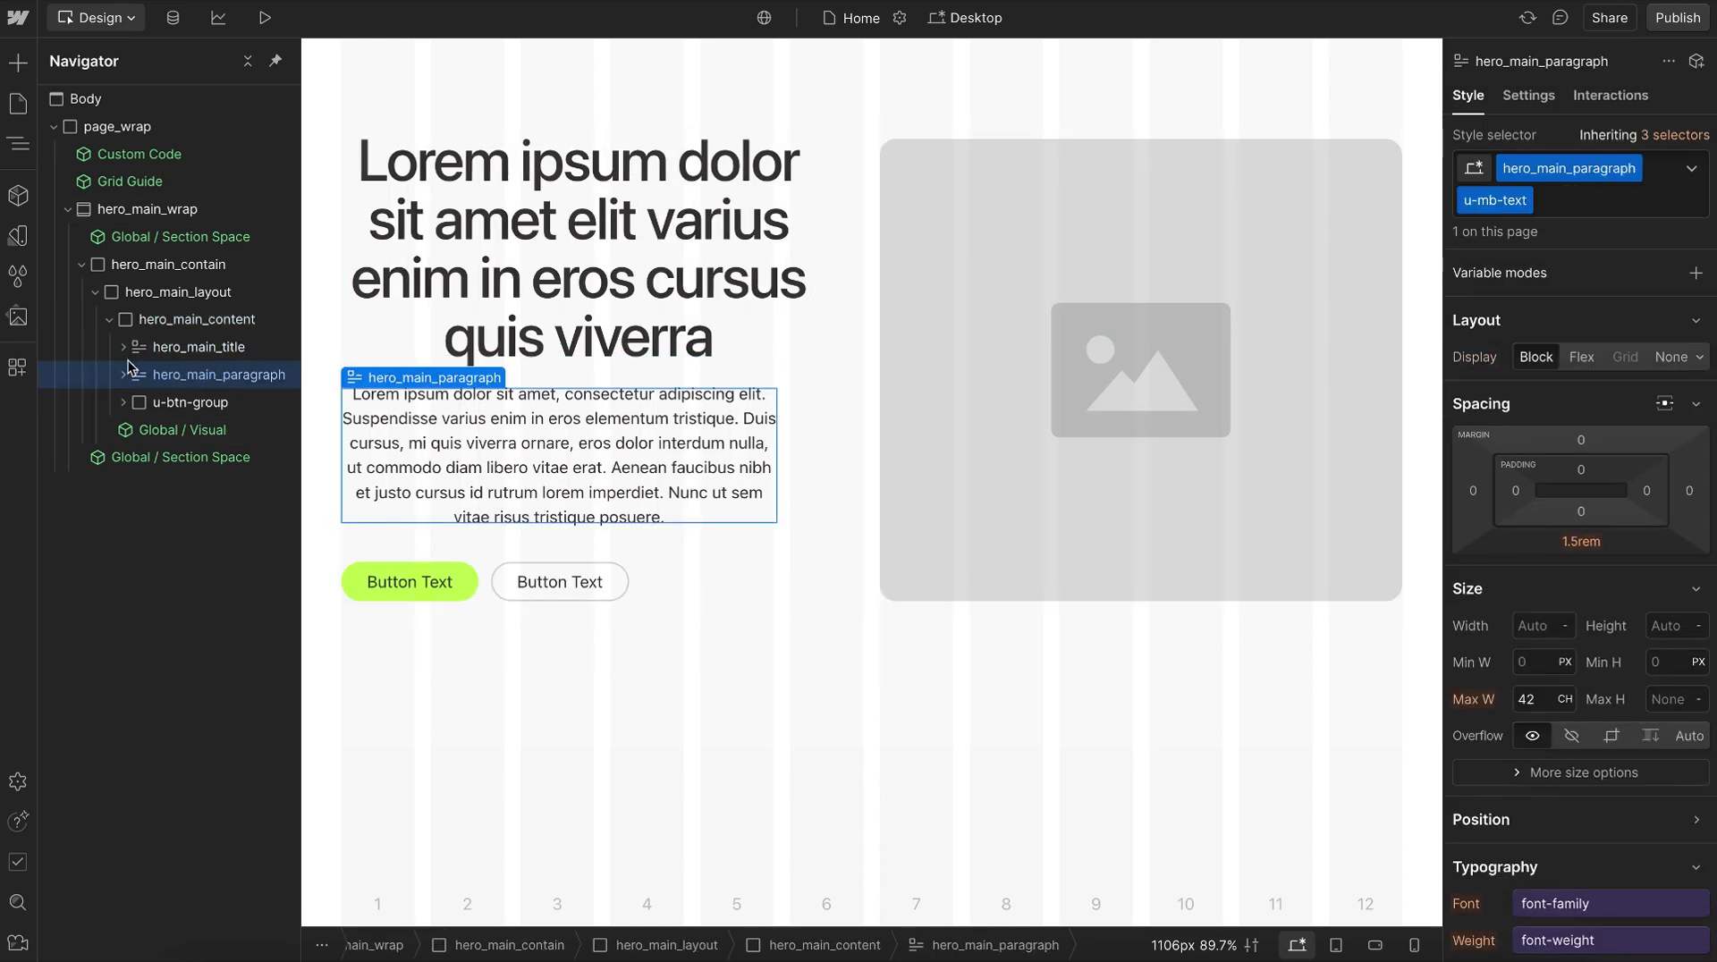
# Insert a Div Block with class u-child-contain into hero_main_content.
pyautogui.click(199, 326)
pyautogui.hotkey('ctrl', 'k')
pyautogui.write('div')
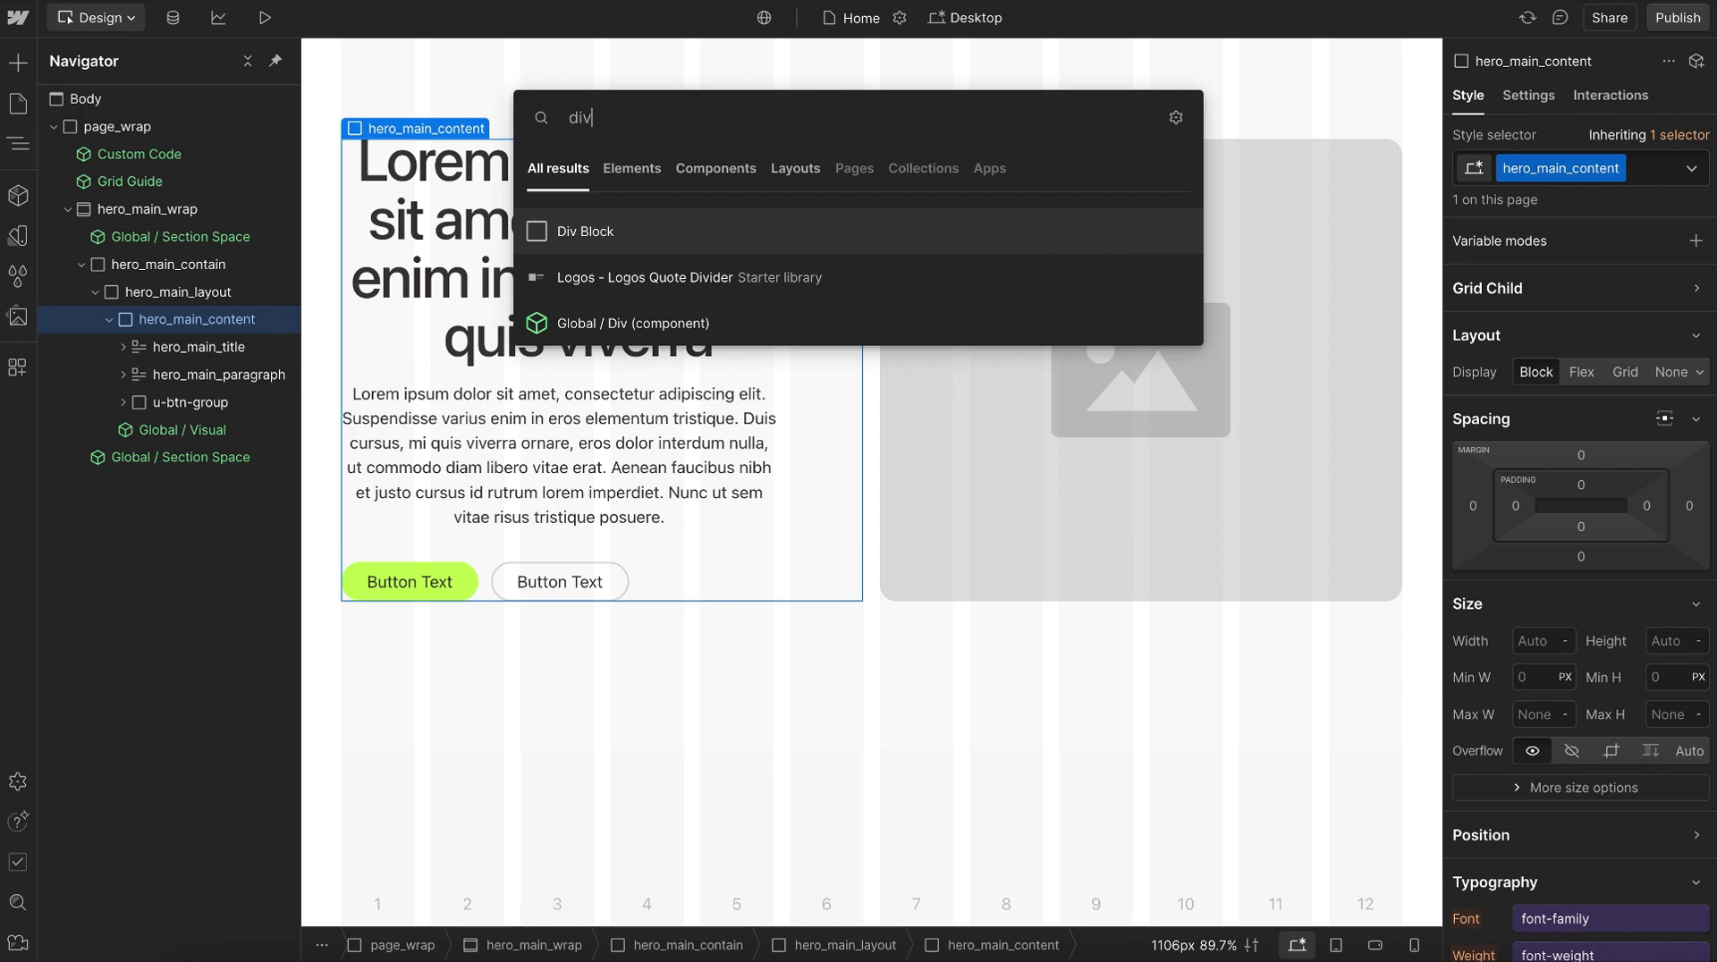
pyautogui.press('Return')
pyautogui.hotkey('ctrl', 'Return')
pyautogui.write('u-chi')
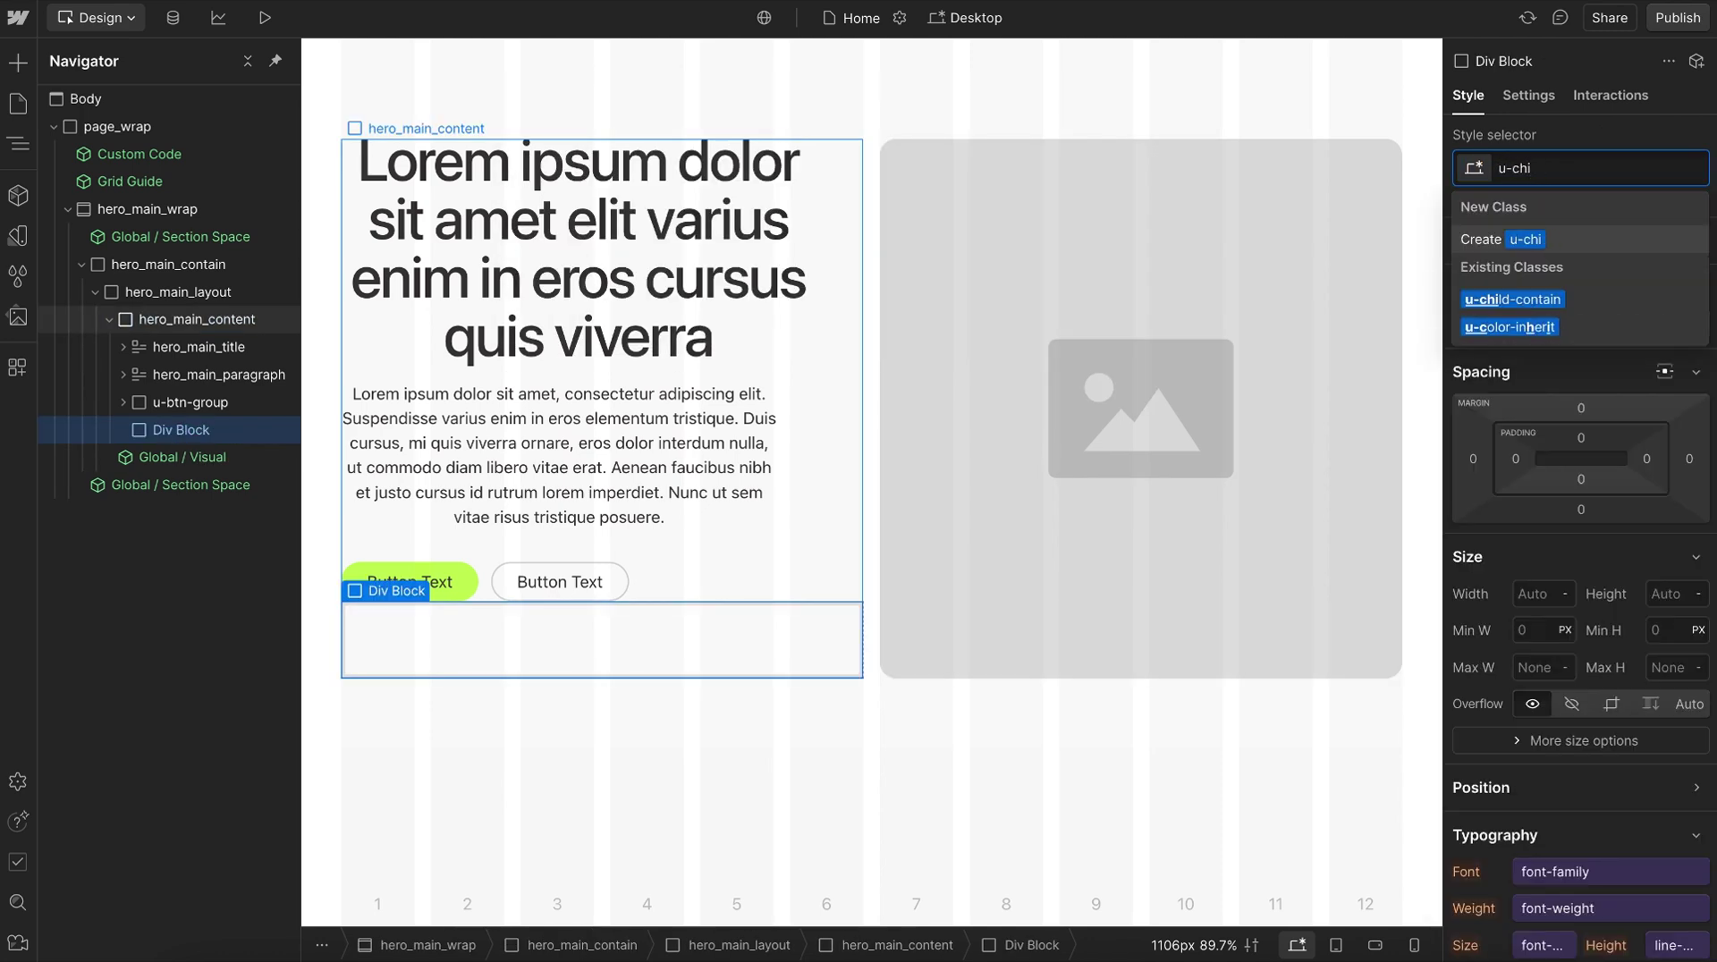
pyautogui.press('Down')
pyautogui.press('Return')
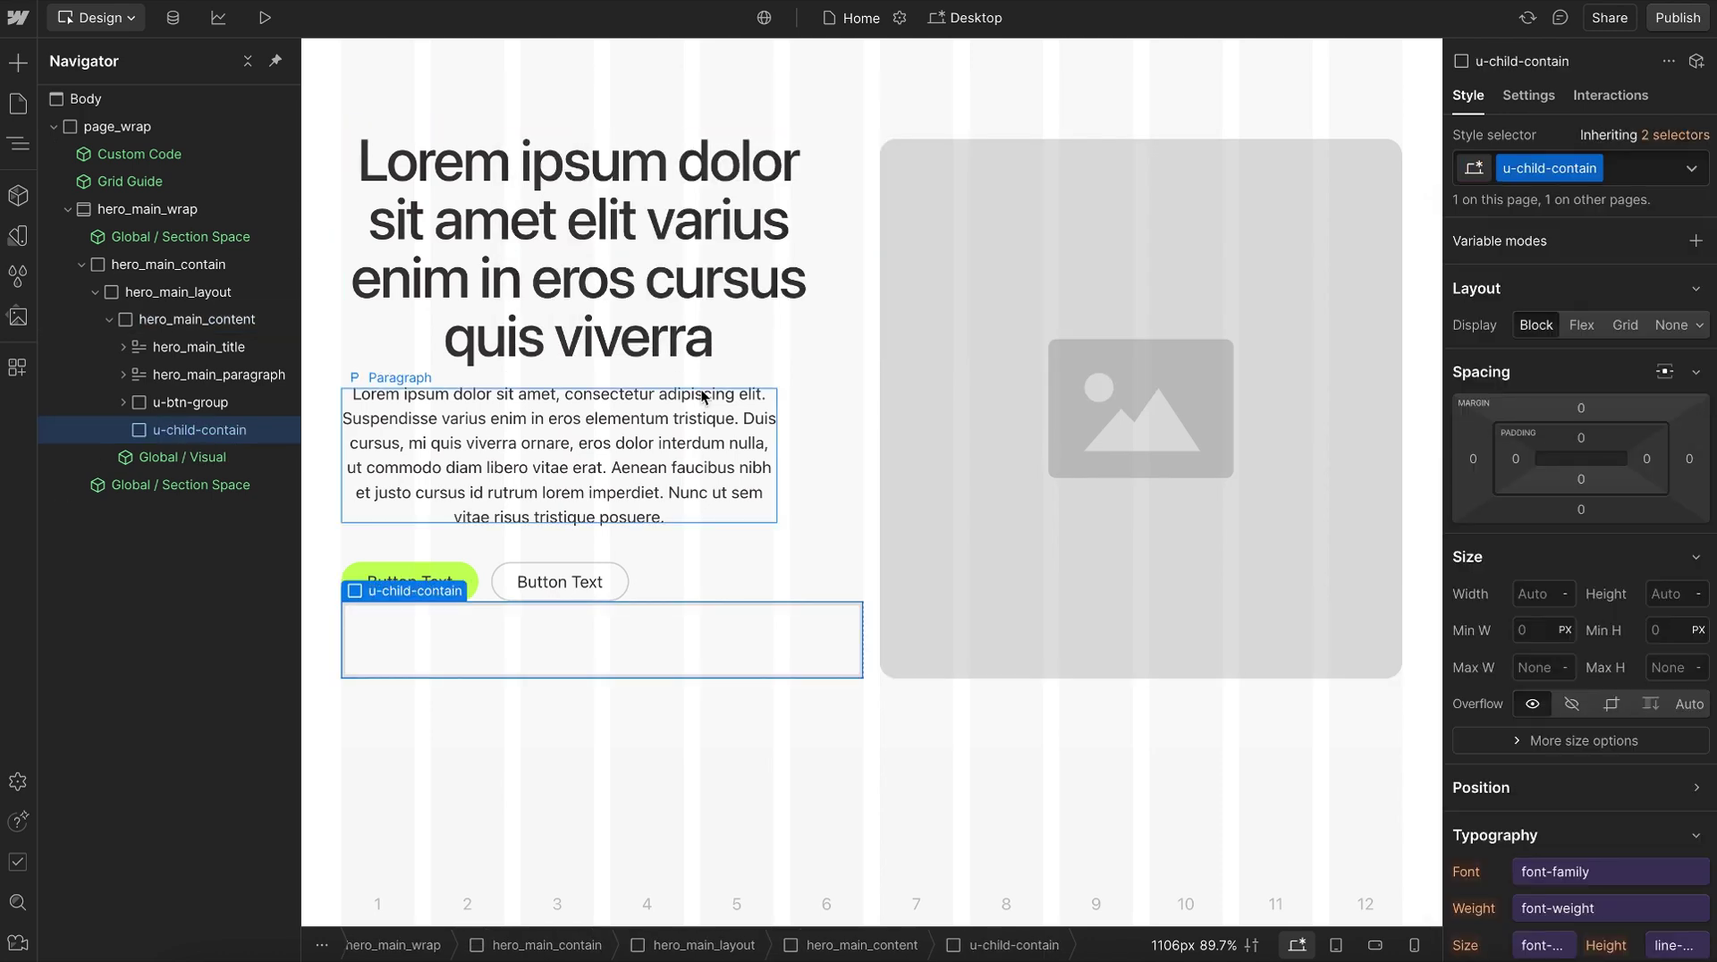
# Make u-child-contain a vertical flex container, children centred vertically and aligned left.
pyautogui.click(1583, 326)
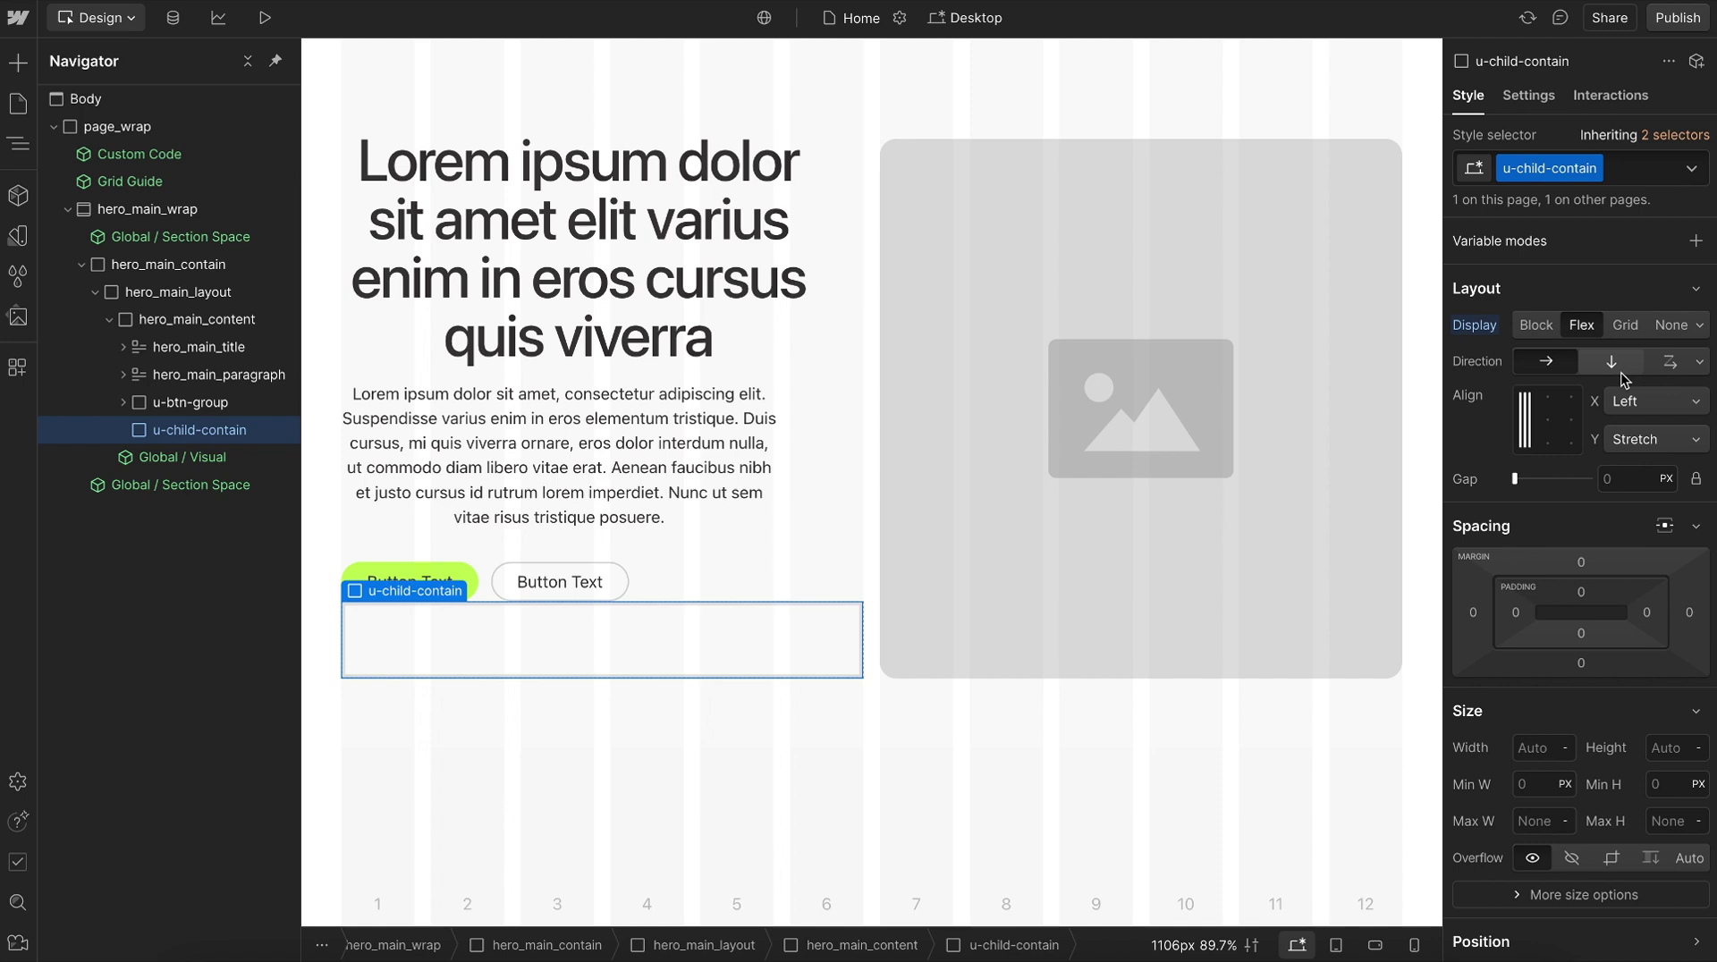
pyautogui.click(1615, 365)
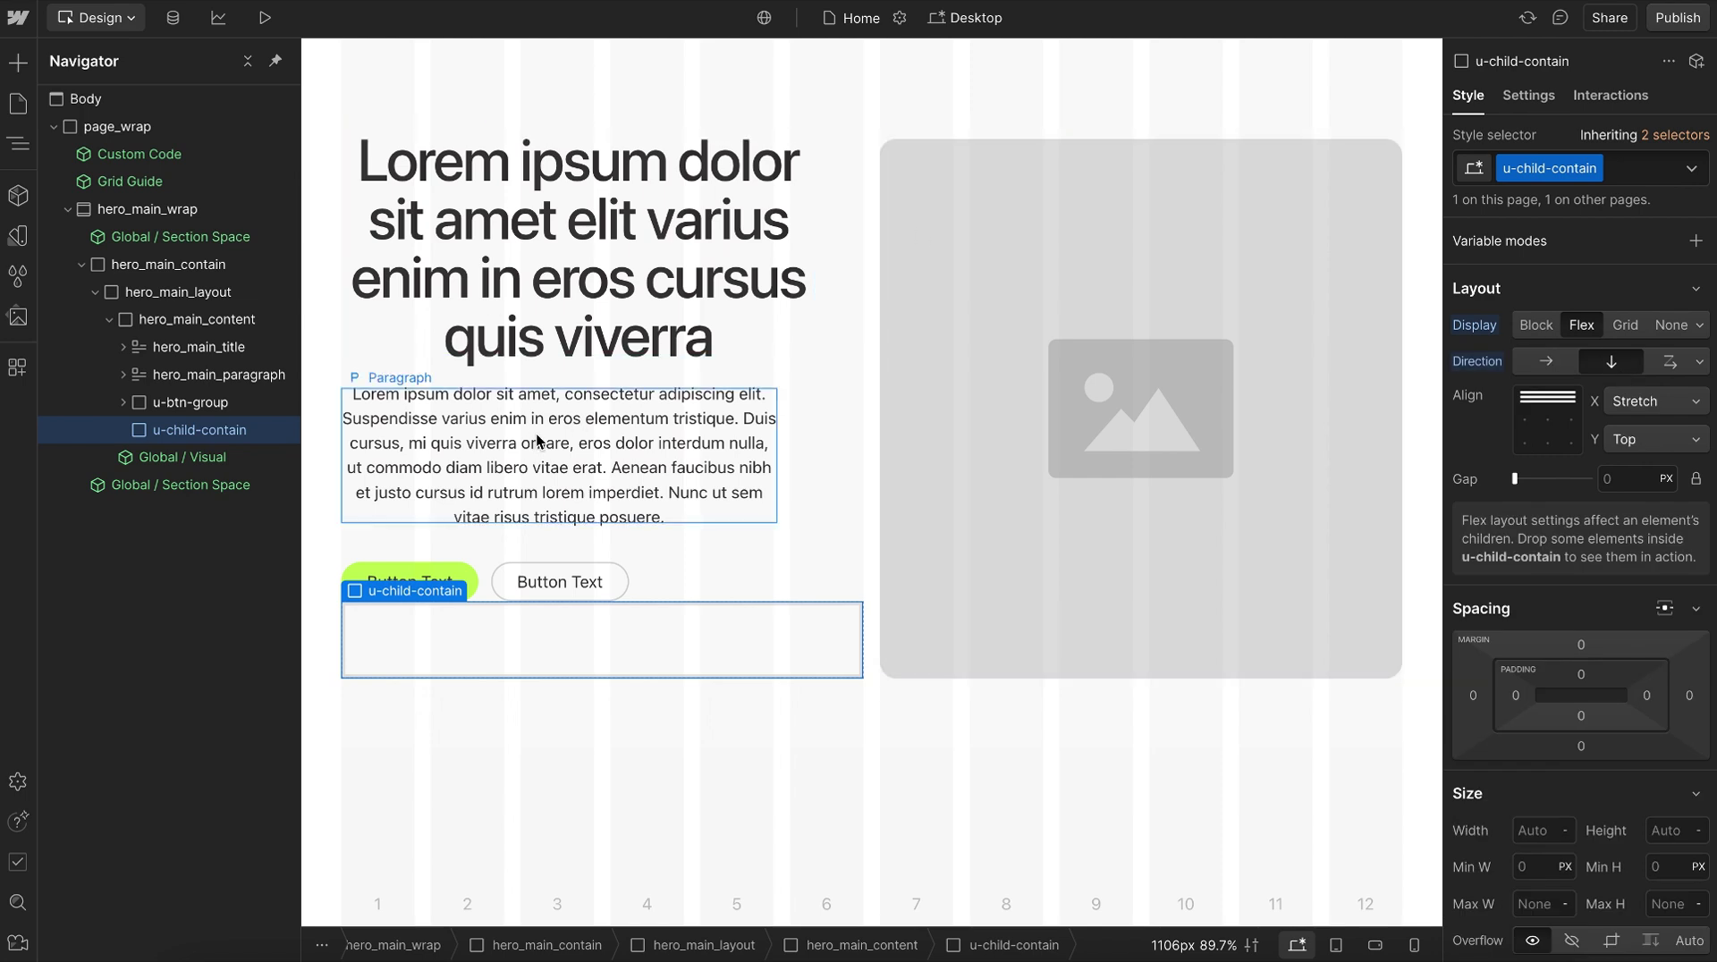
pyautogui.click(1619, 442)
pyautogui.click(1641, 460)
pyautogui.click(1650, 405)
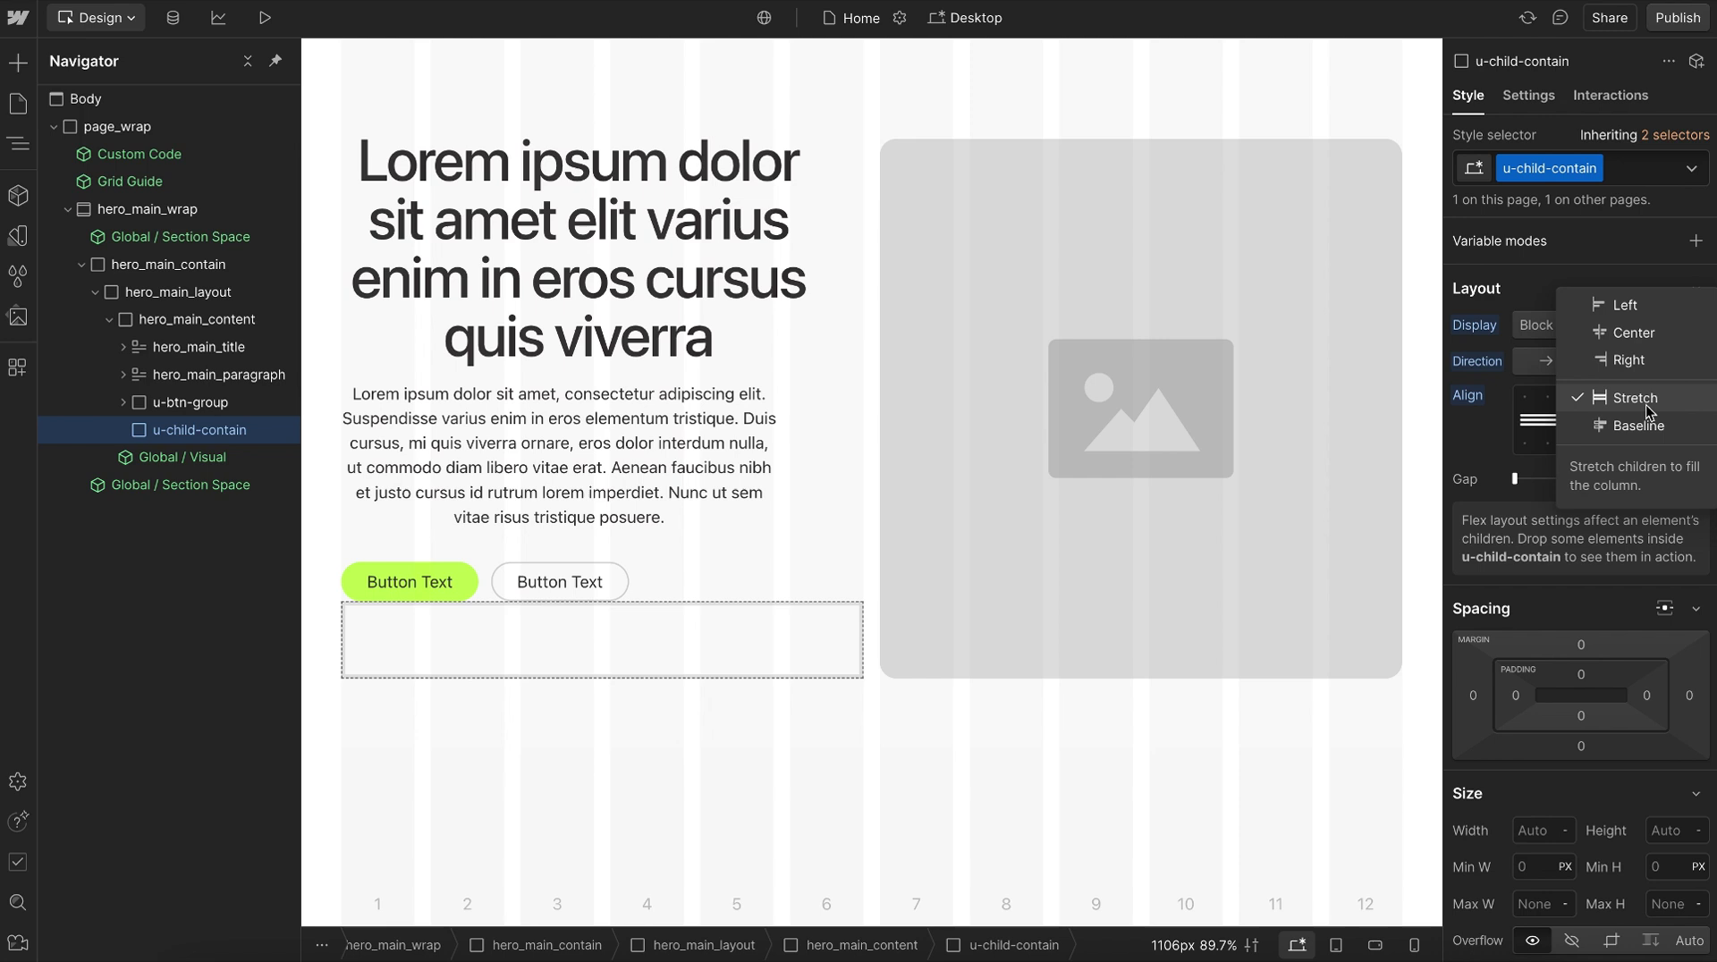
pyautogui.click(1624, 307)
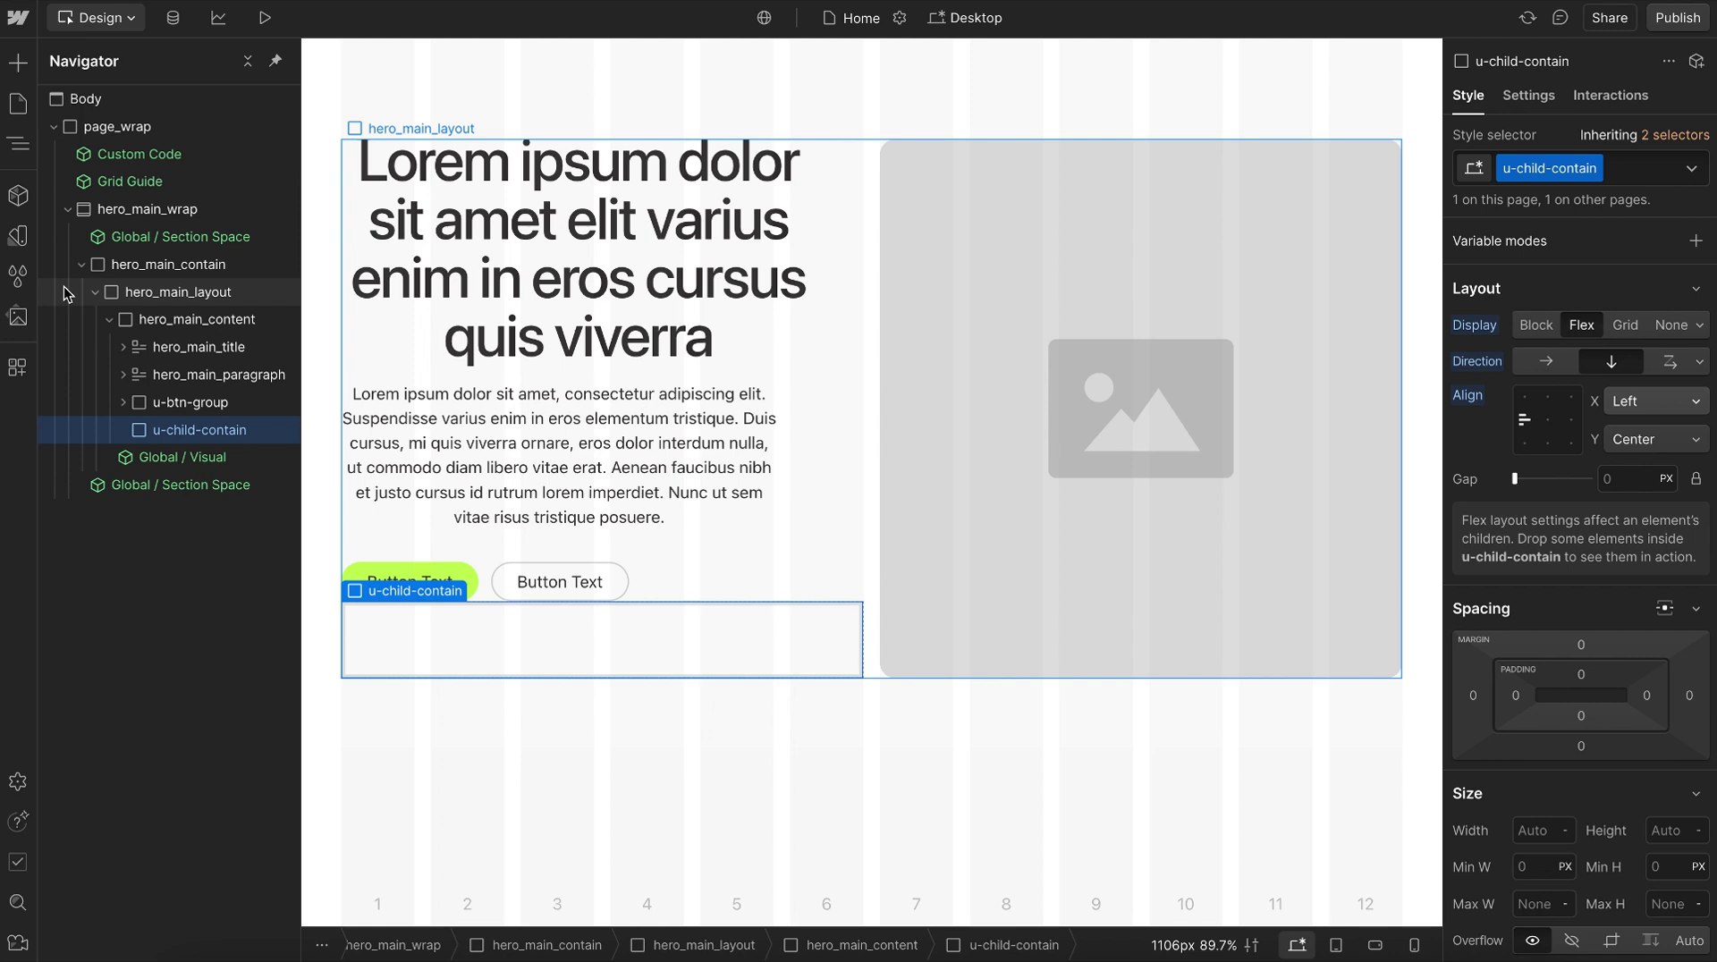
# Copy var(--_alignment---direction) using Copy CSS on the Alignment collection's direction variable.
pyautogui.click(18, 236)
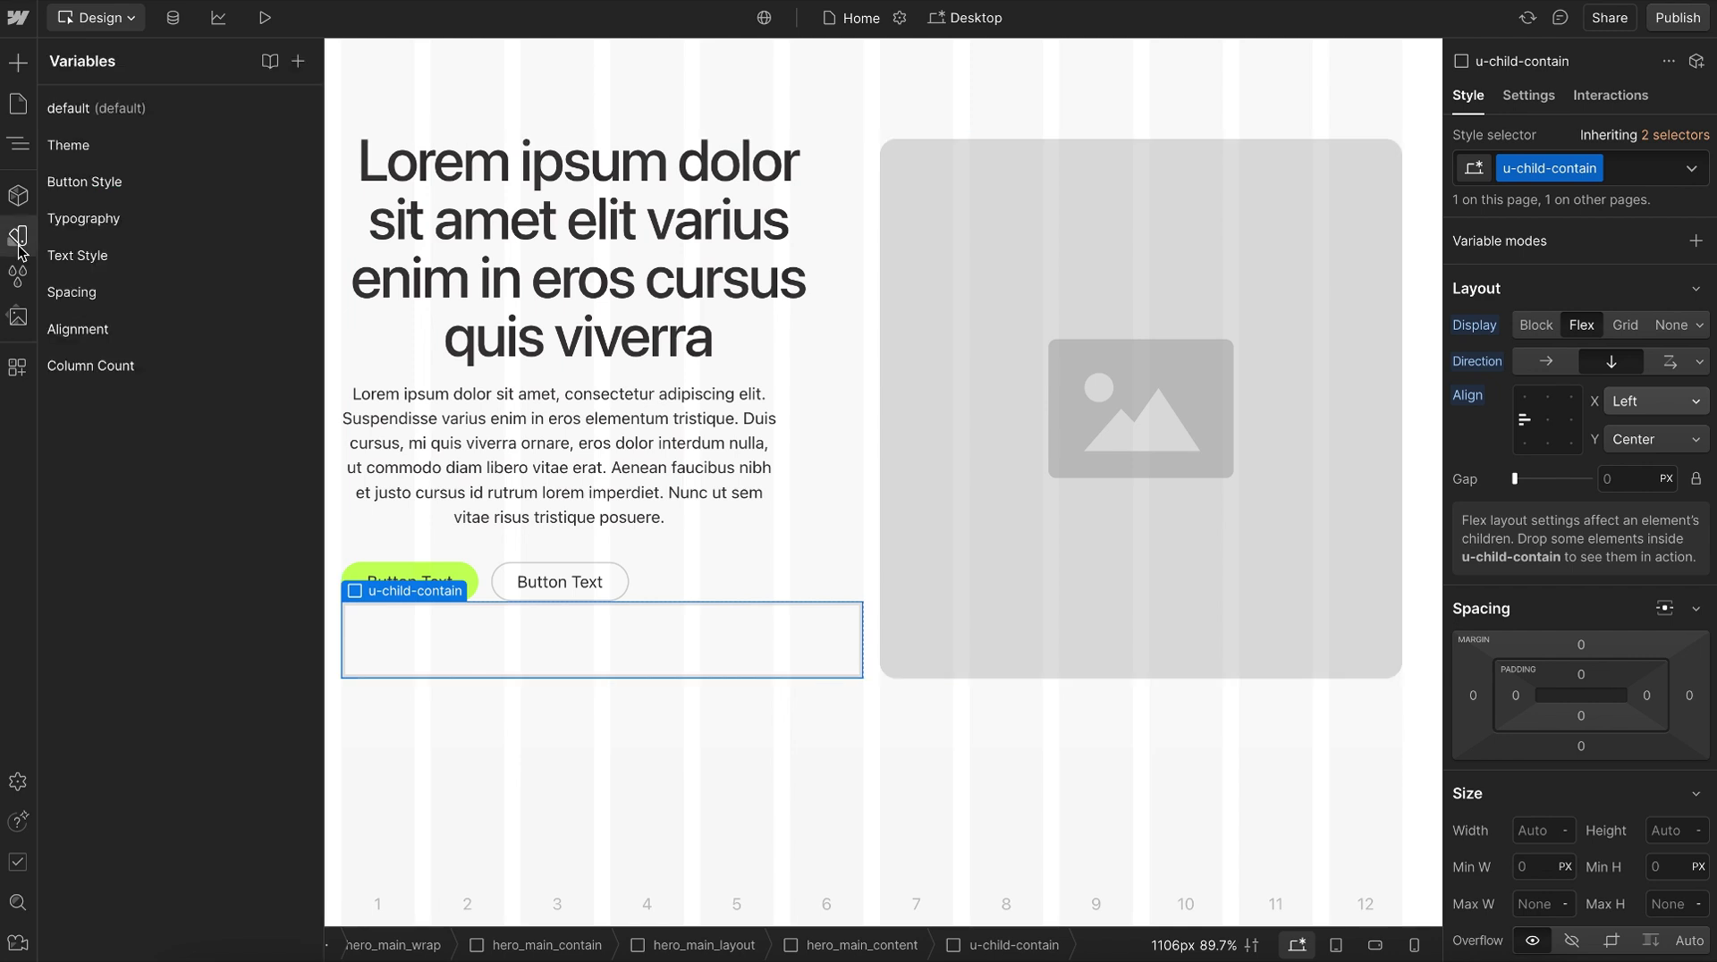
pyautogui.click(142, 329)
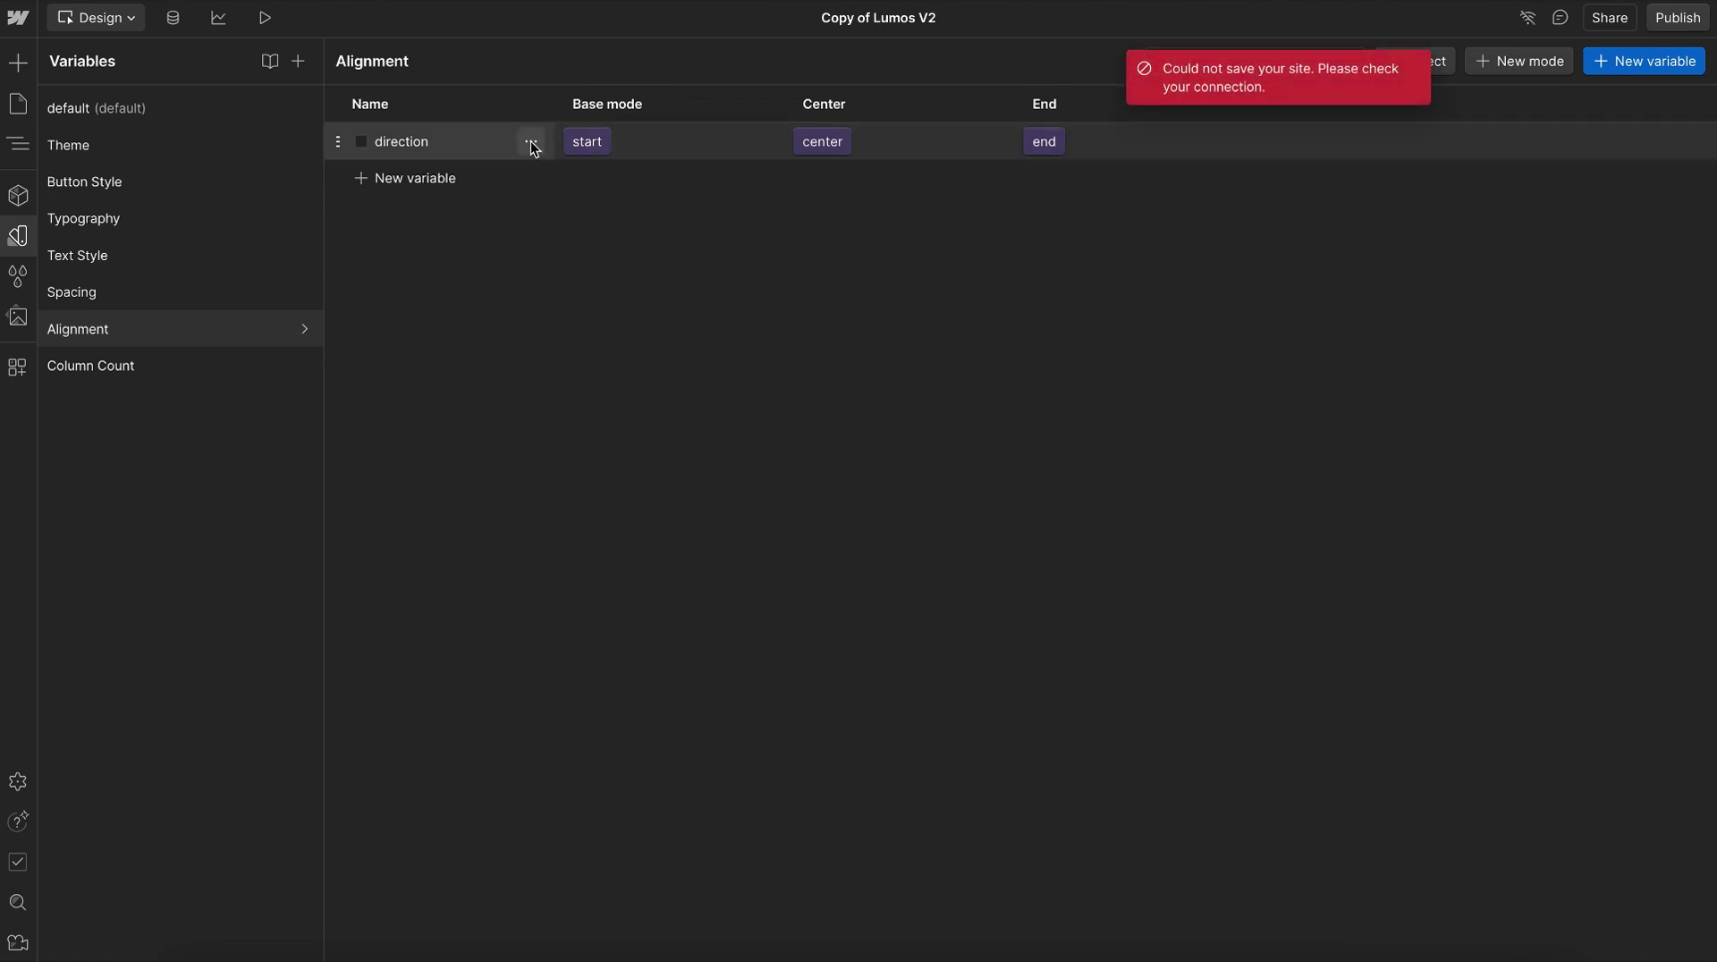
pyautogui.click(531, 143)
pyautogui.click(578, 212)
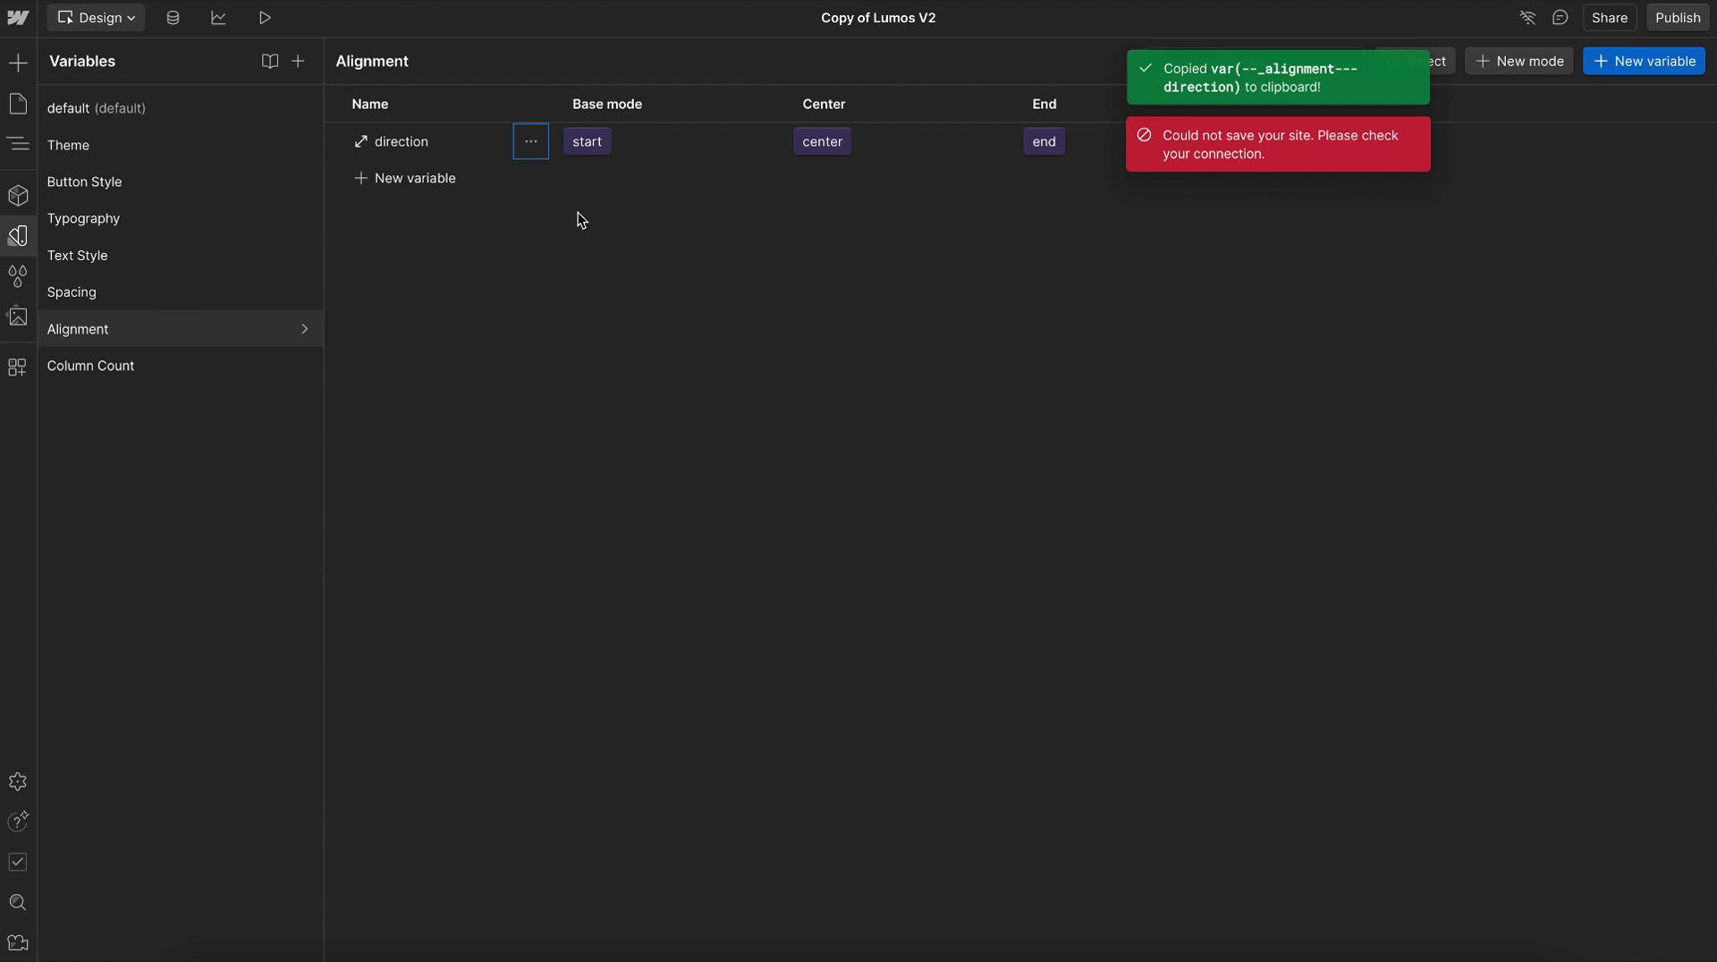
# Add a text-align custom property to u-child-contain set to var(--_alignment---direction).
pyautogui.click(25, 237)
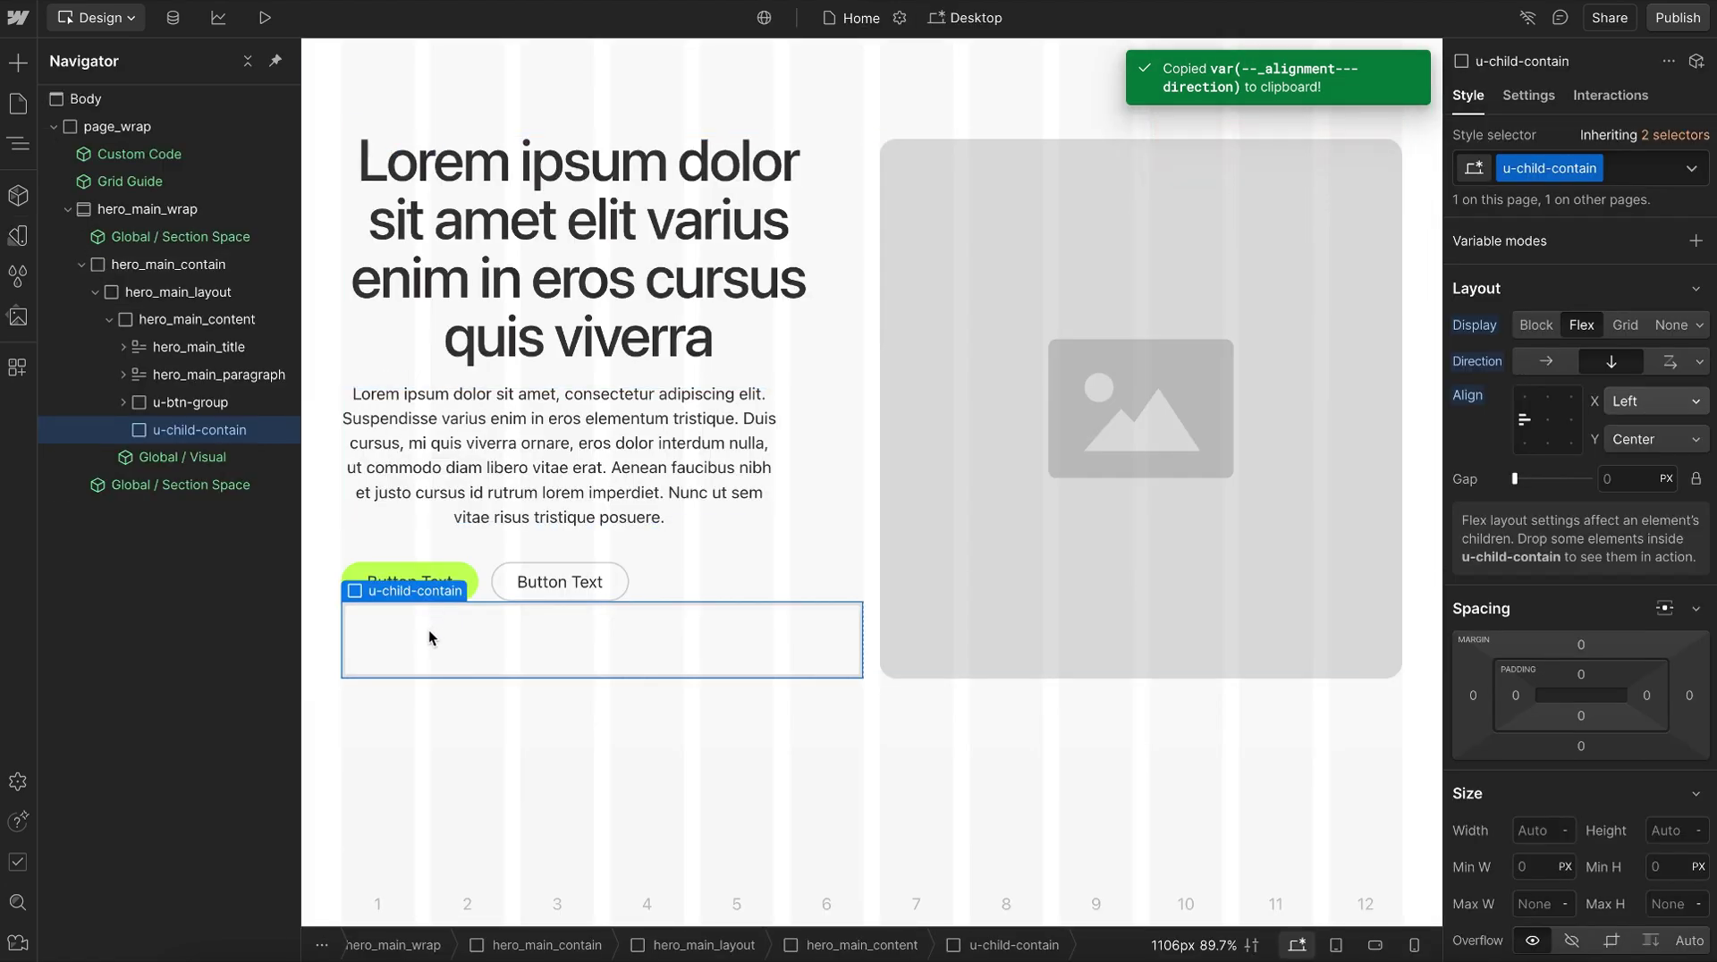
pyautogui.scroll(-8, 1568, 818)
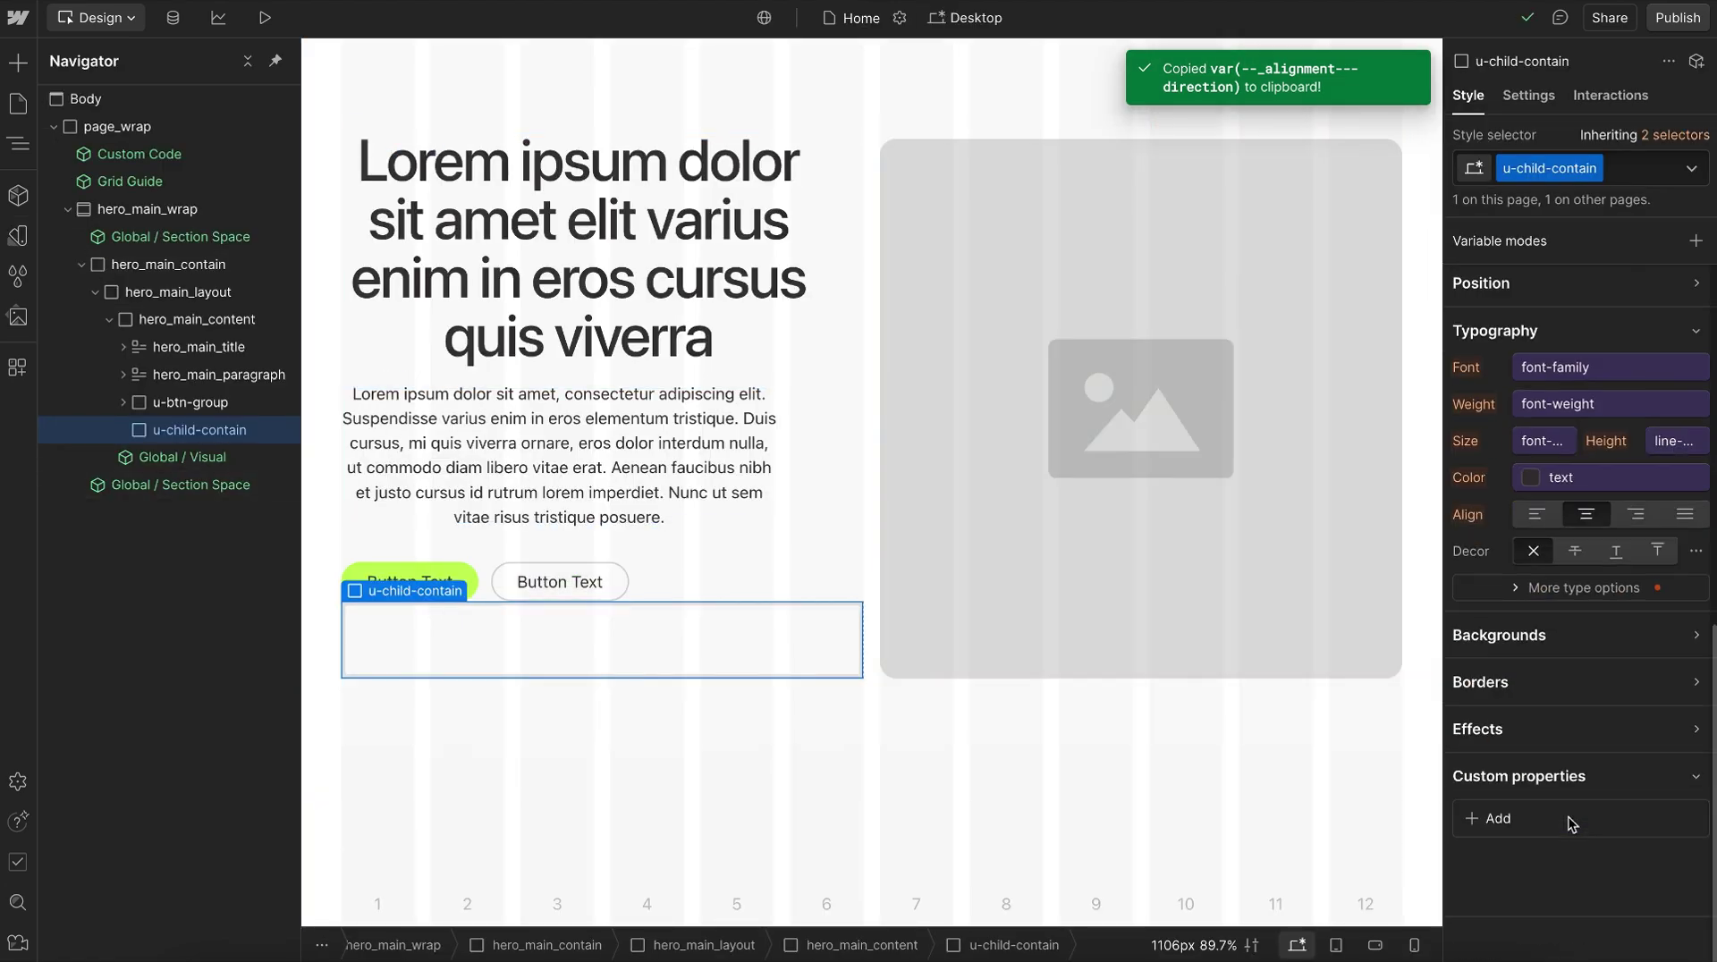
pyautogui.click(1494, 817)
pyautogui.write('text-alig')
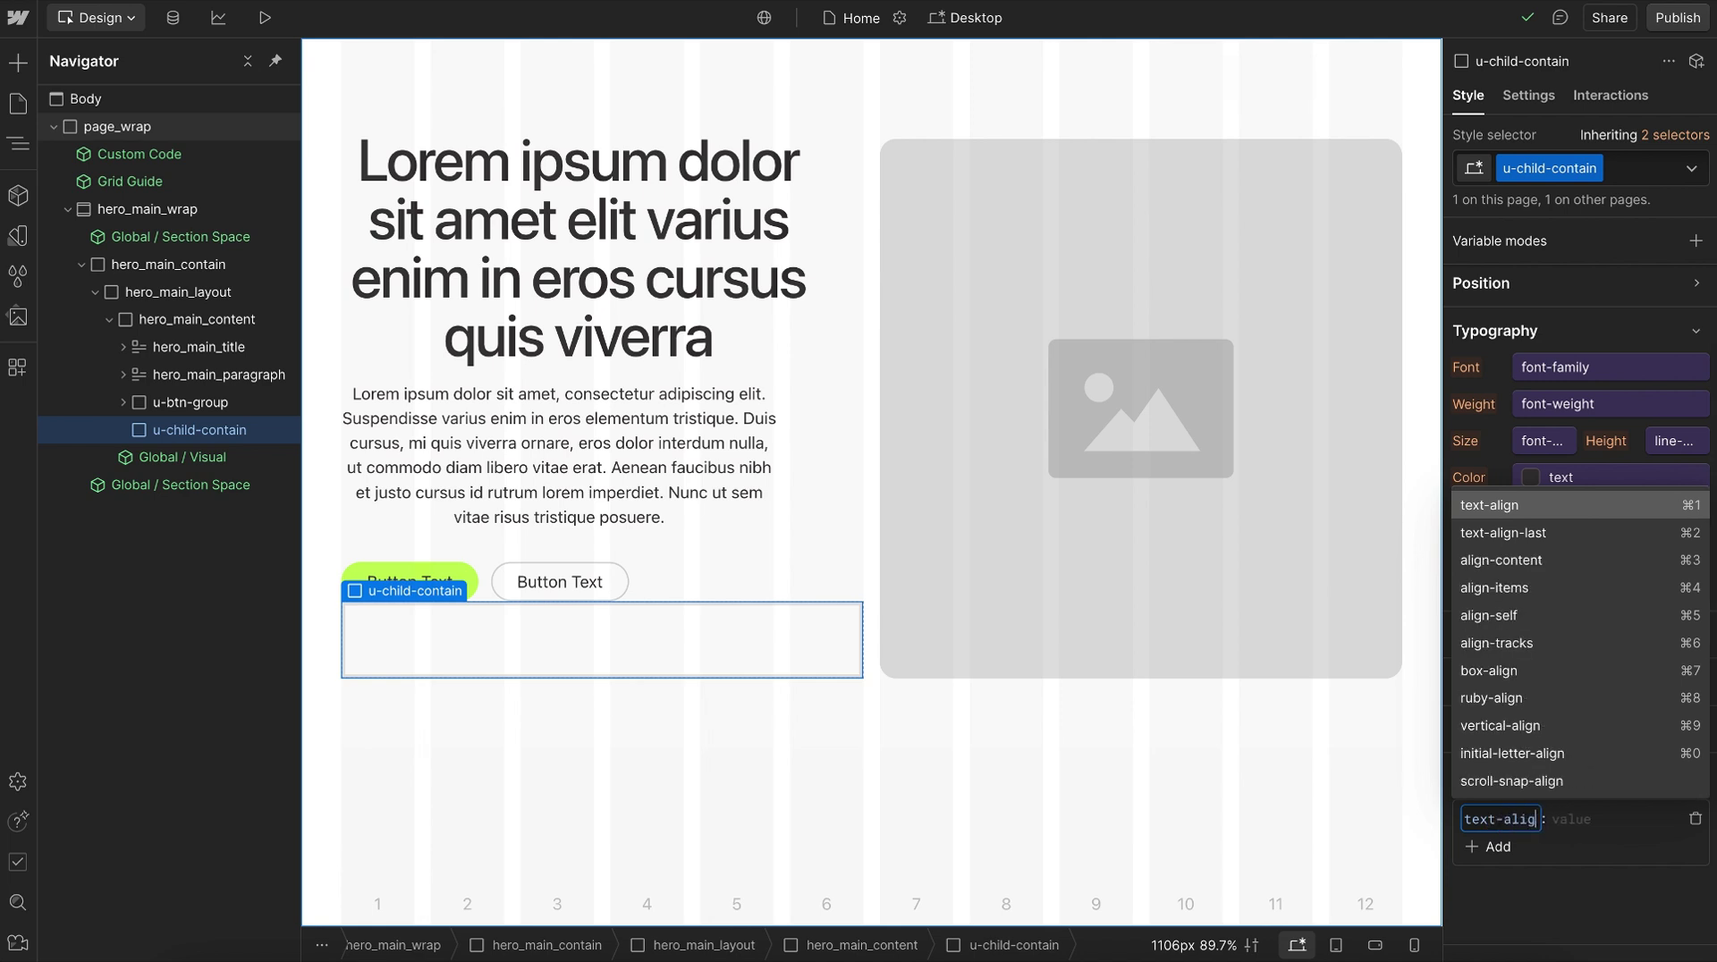
pyautogui.press('Return')
pyautogui.hotkey('ctrl', 'v')
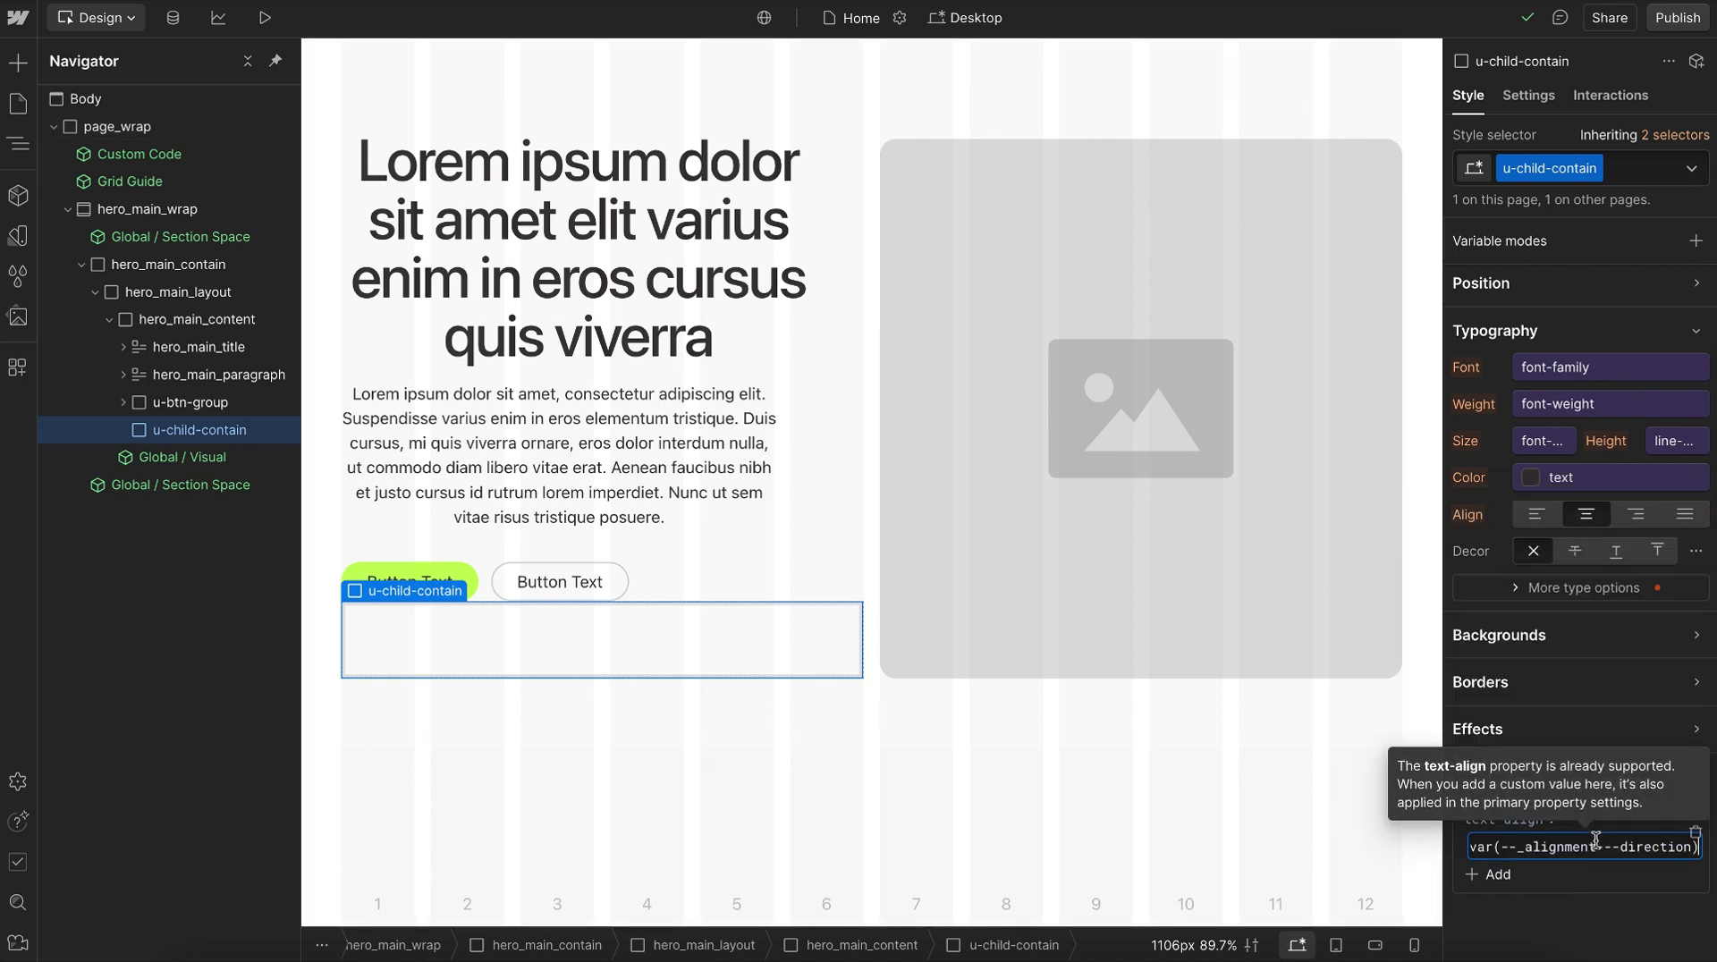
pyautogui.press('Return')
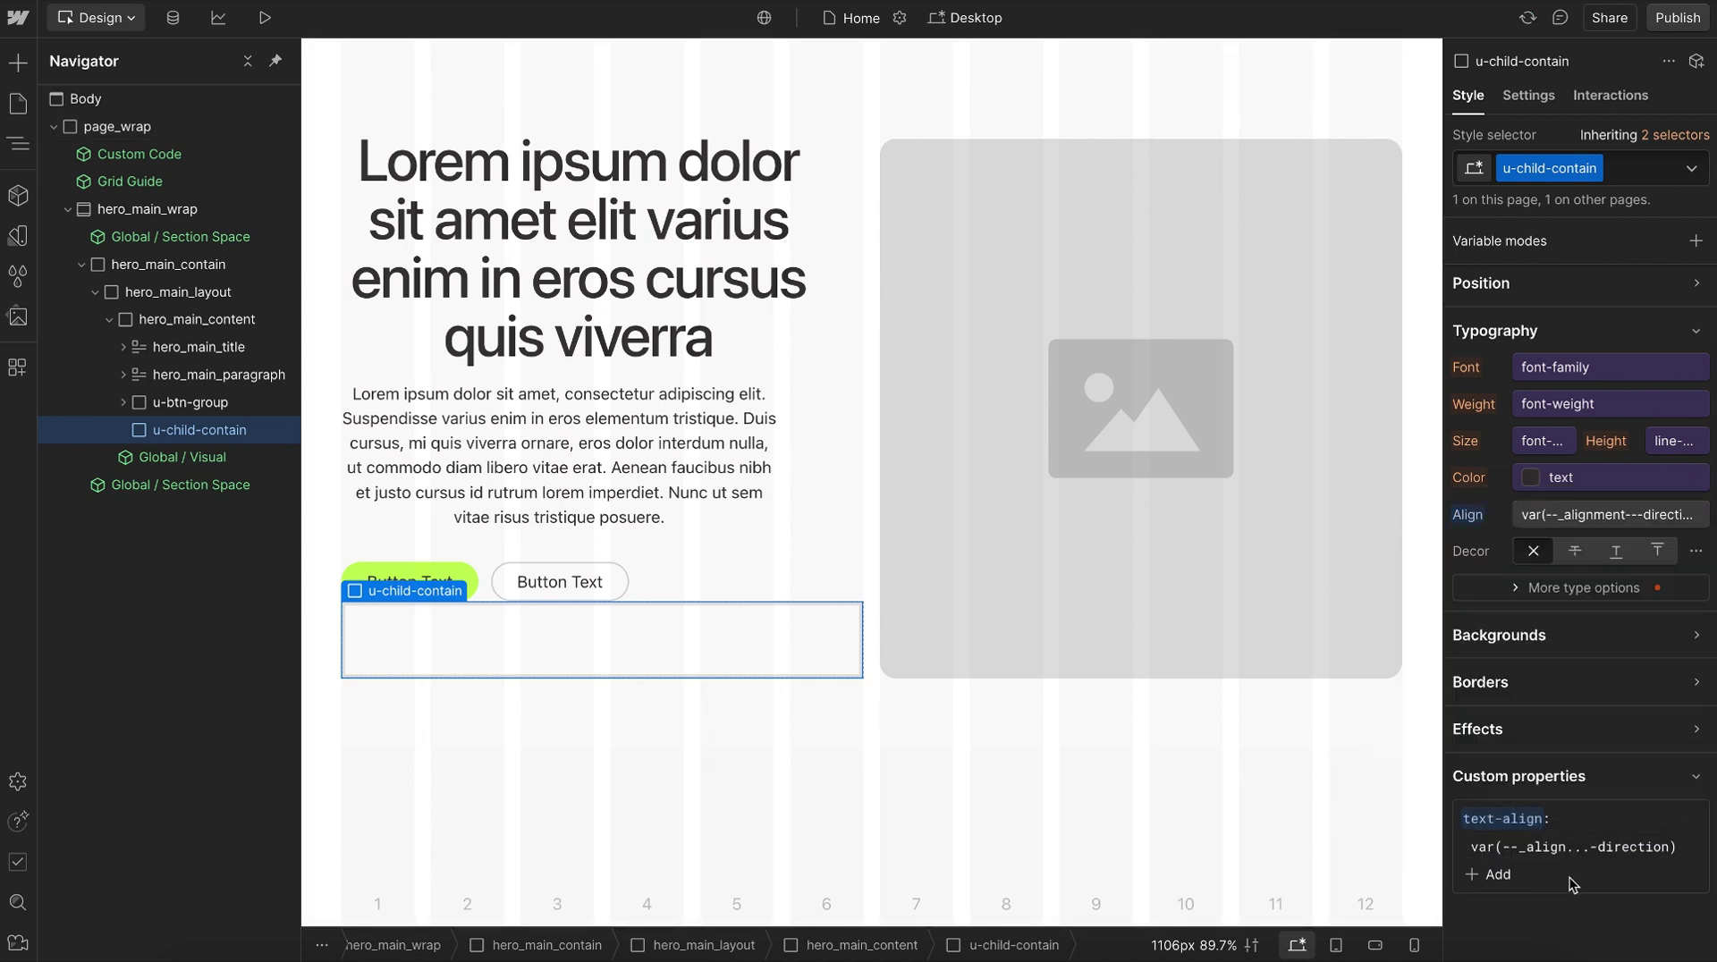
# Add an align-items custom property set to var(--_alignment---direction).
pyautogui.click(1490, 880)
pyautogui.write('alig')
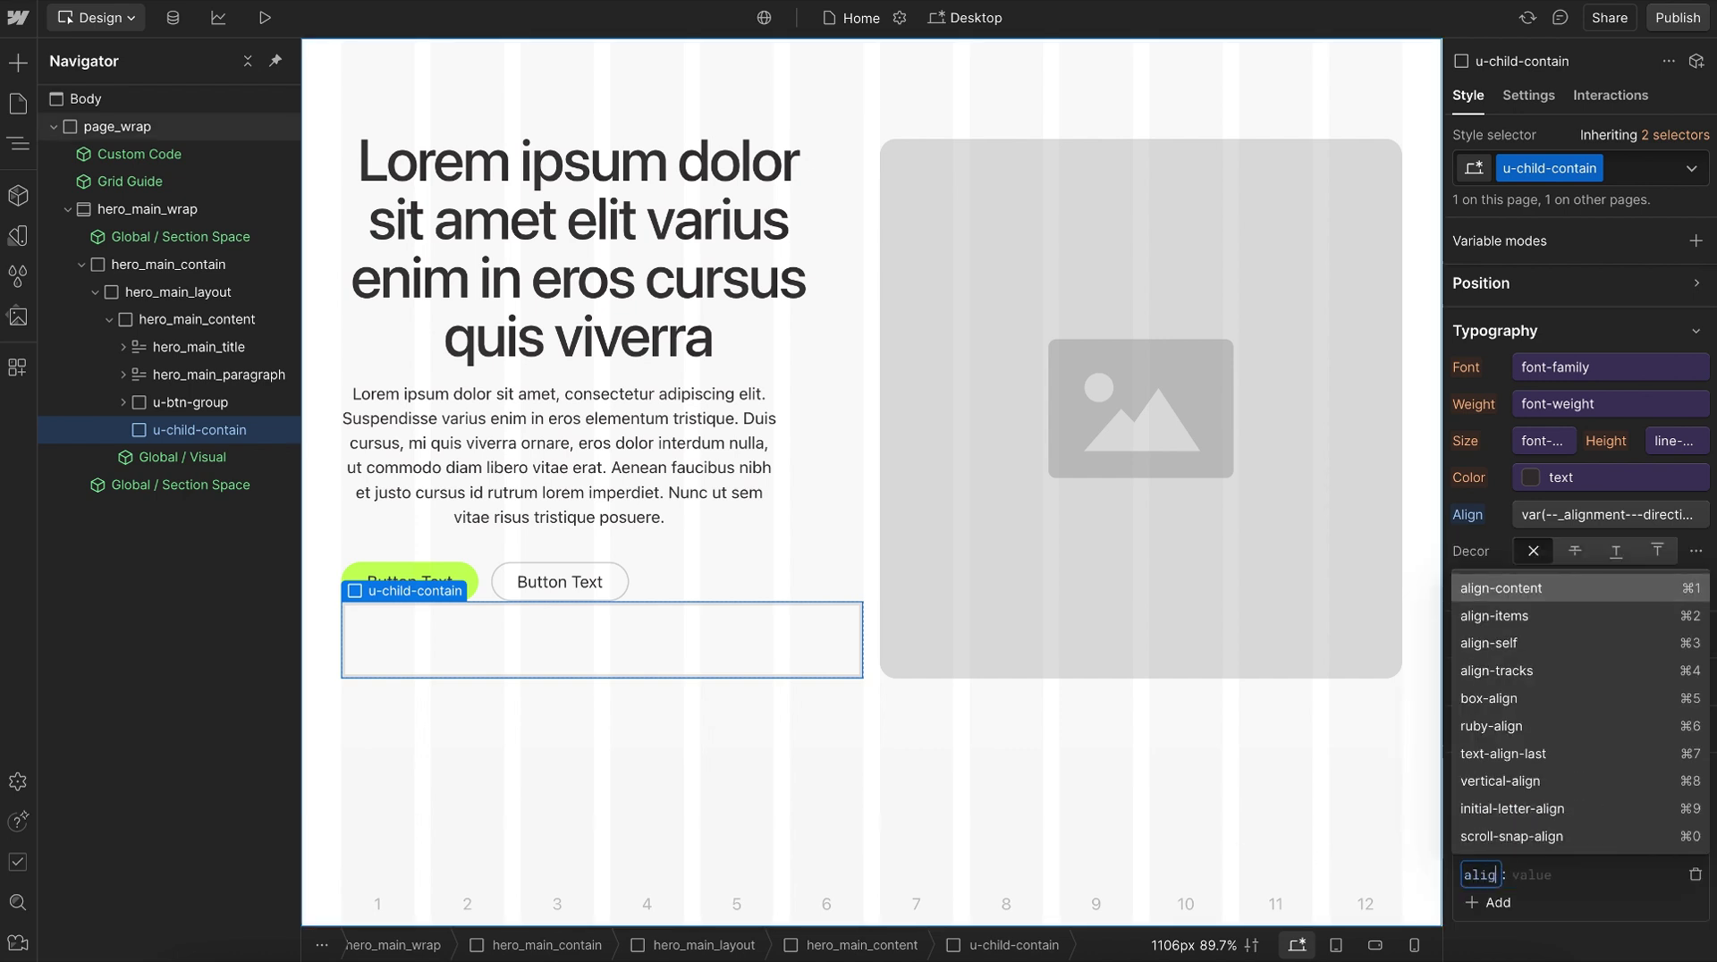
pyautogui.write('n-items')
pyautogui.press('Return')
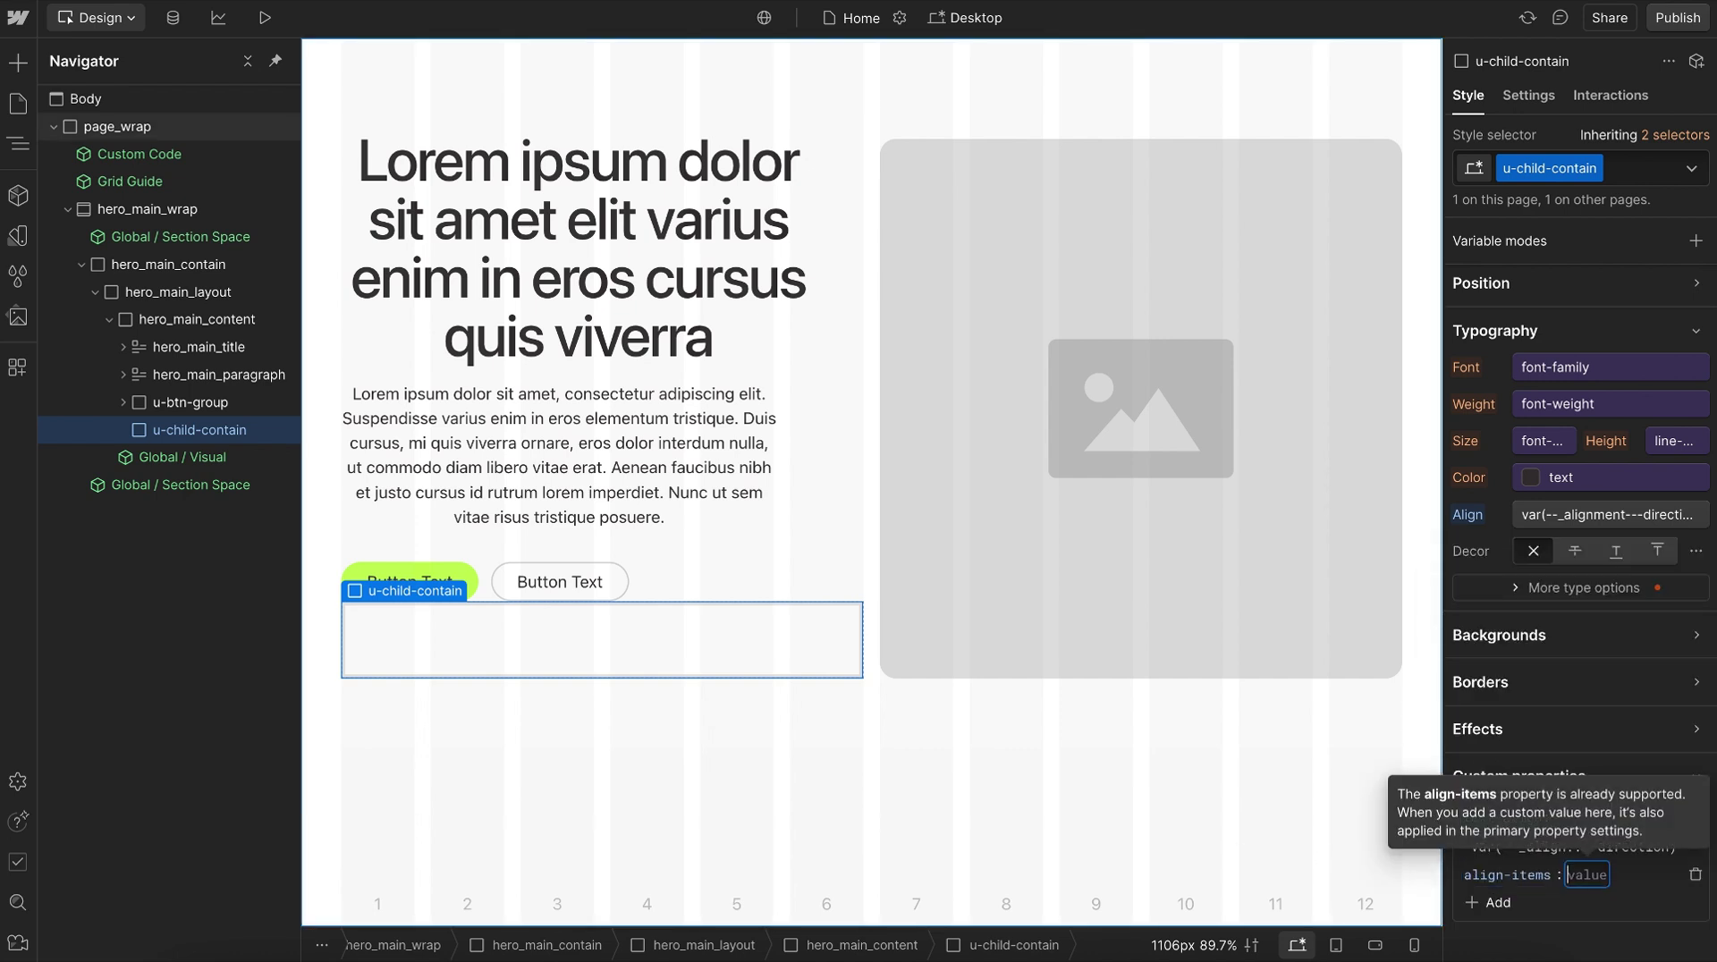
pyautogui.write('var(--_alignment---direction)')
pyautogui.press('Return')
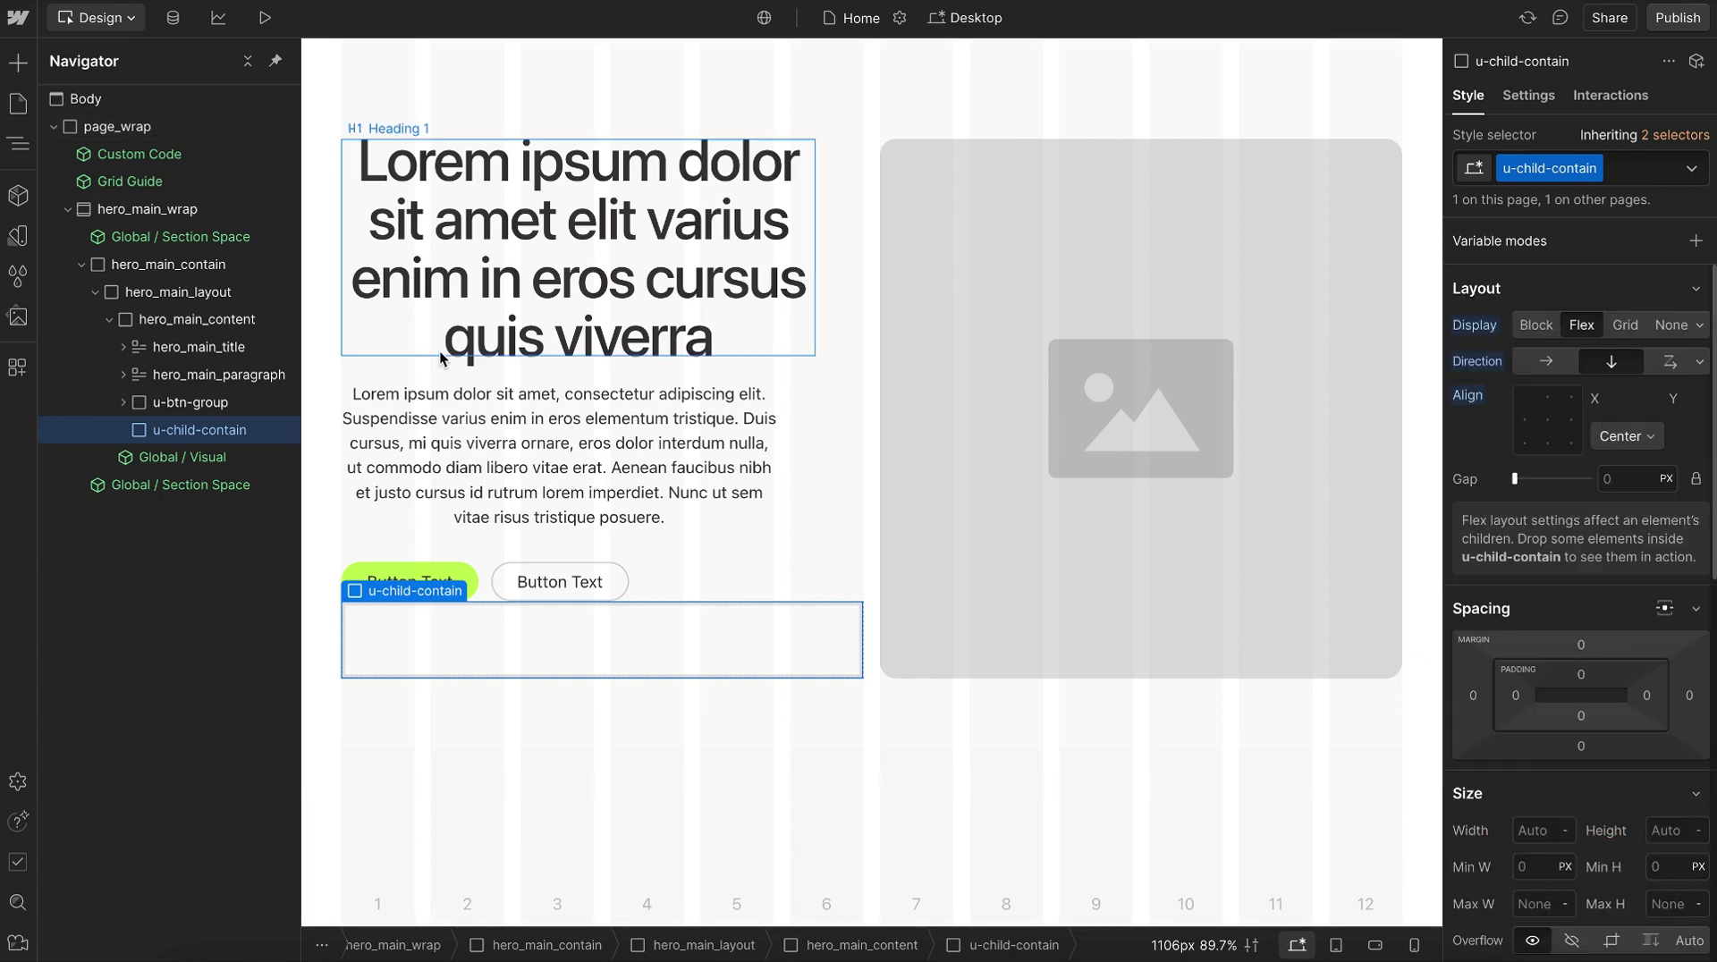
# Add the u-child-contain combo class to the hero paragraph.
pyautogui.click(219, 383)
pyautogui.hotkey('ctrl', 'Return')
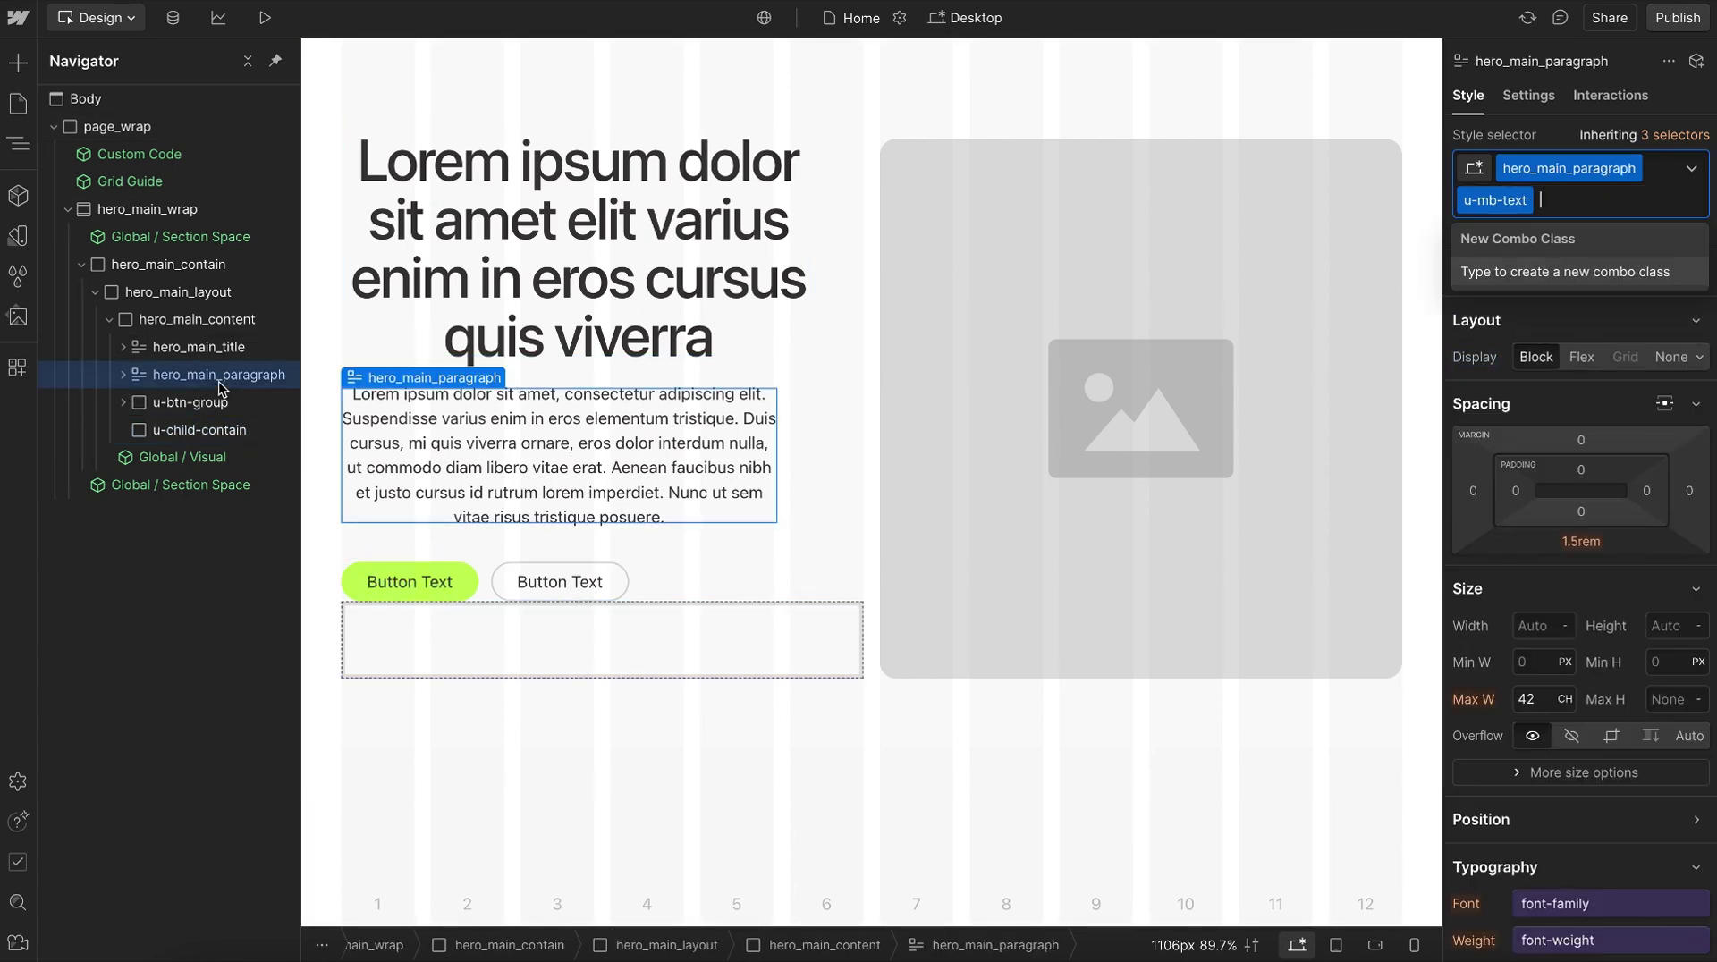
pyautogui.write('u-mb')
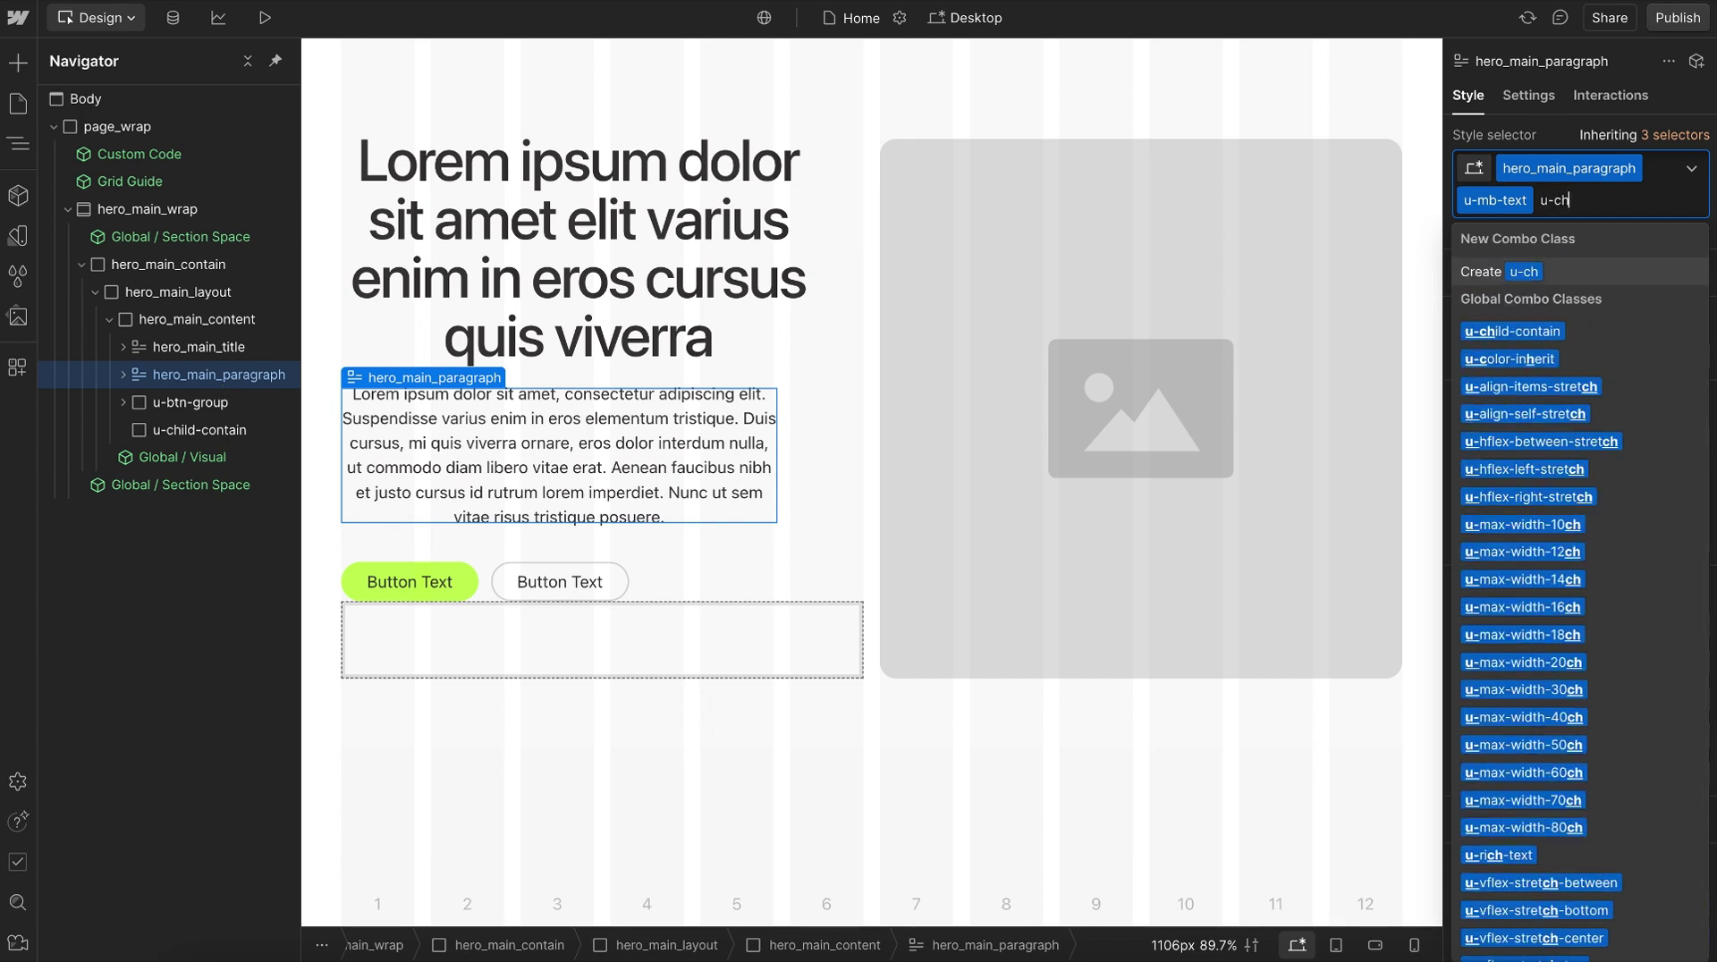
pyautogui.press('BackSpace')
pyautogui.press('BackSpace')
pyautogui.press('BackSpace')
pyautogui.press('BackSpace')
pyautogui.write('u-child-contain')
pyautogui.press('Return')
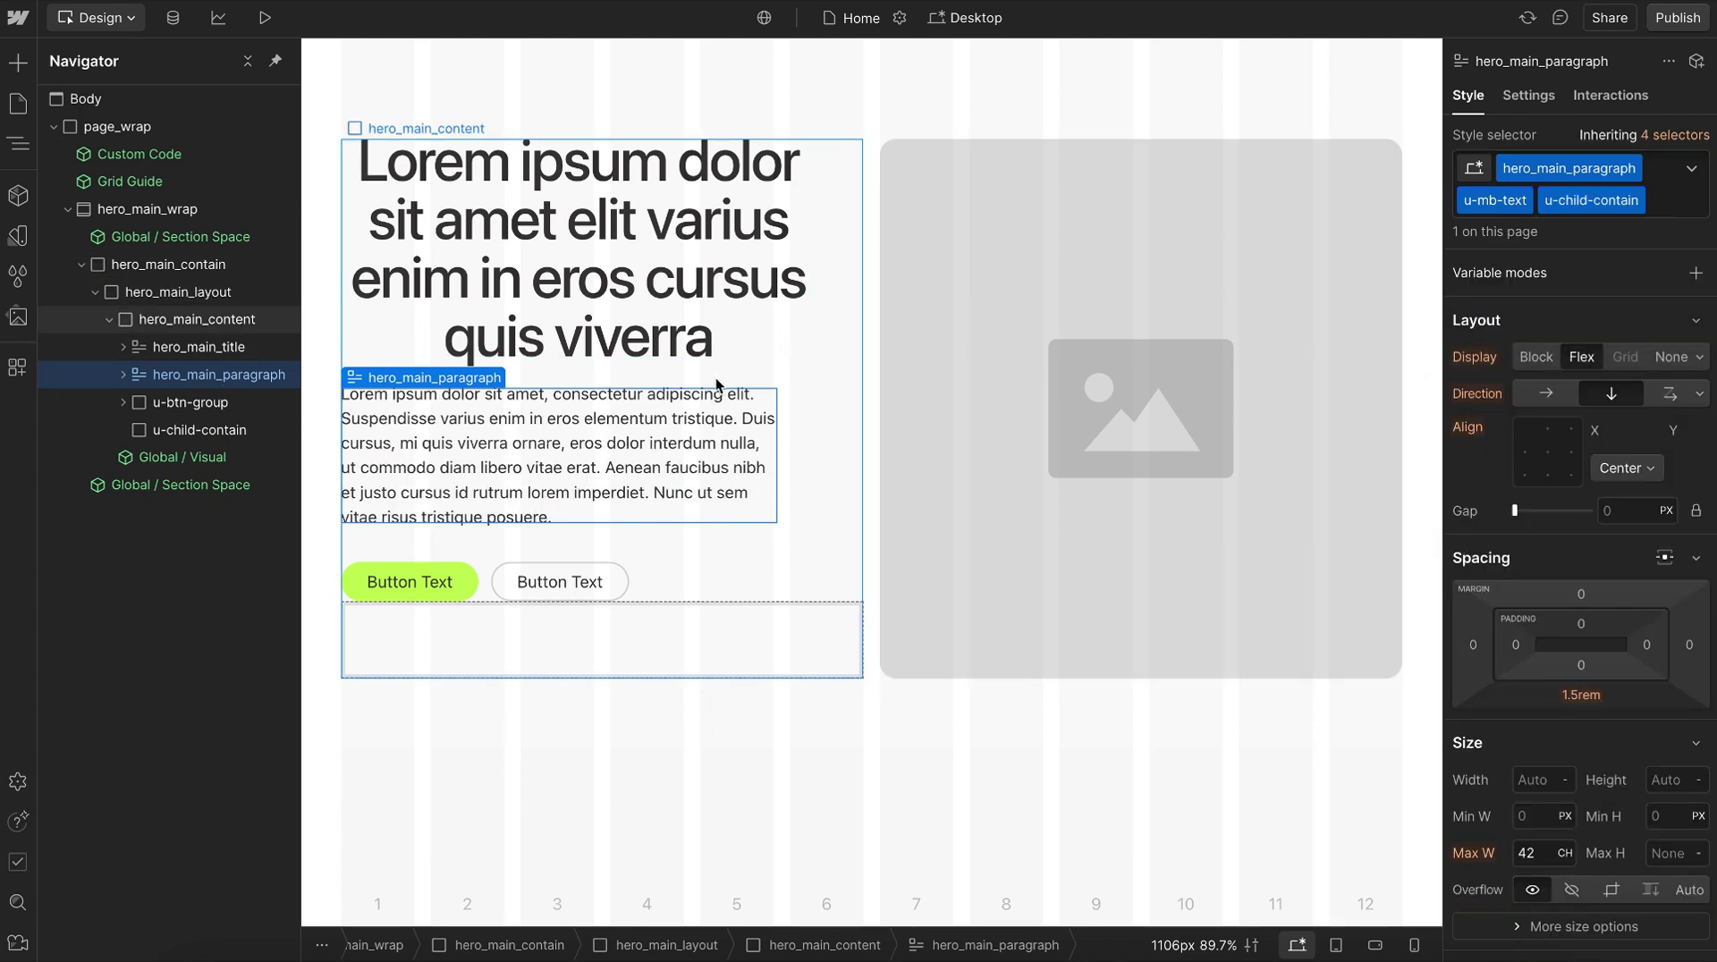
# Reset hero_main_content's text alignment back to its default left.
pyautogui.click(1158, 359)
pyautogui.scroll(-4, 1536, 774)
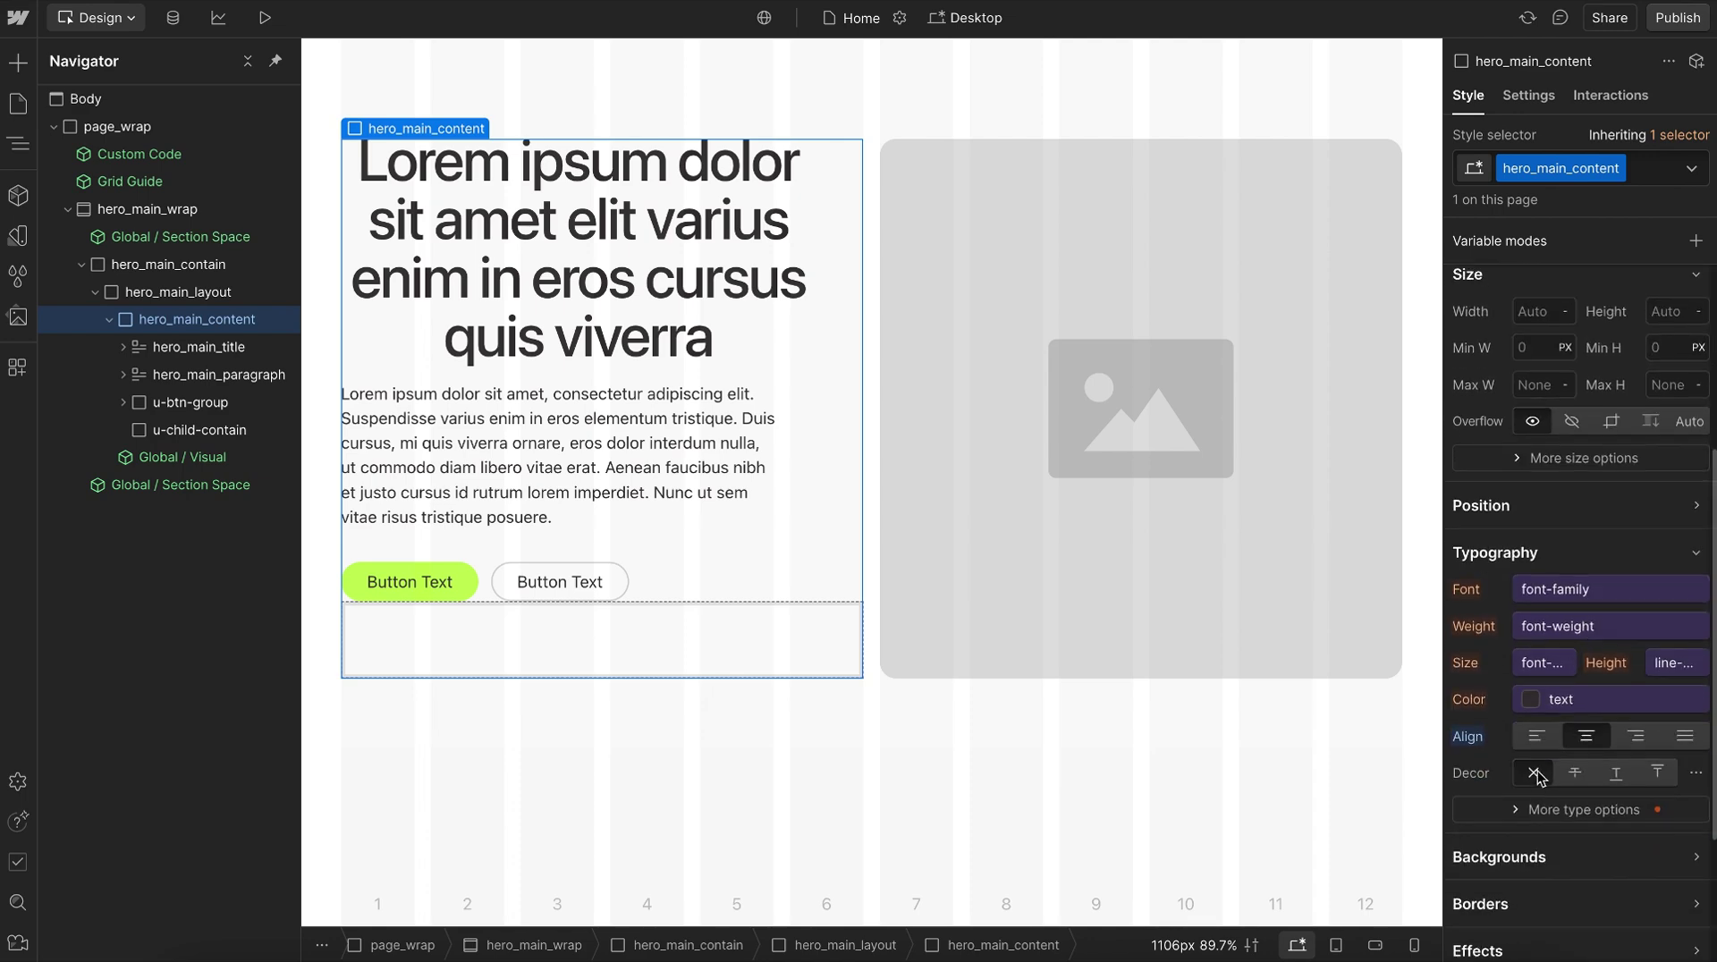
pyautogui.click(1477, 738)
pyautogui.click(1504, 766)
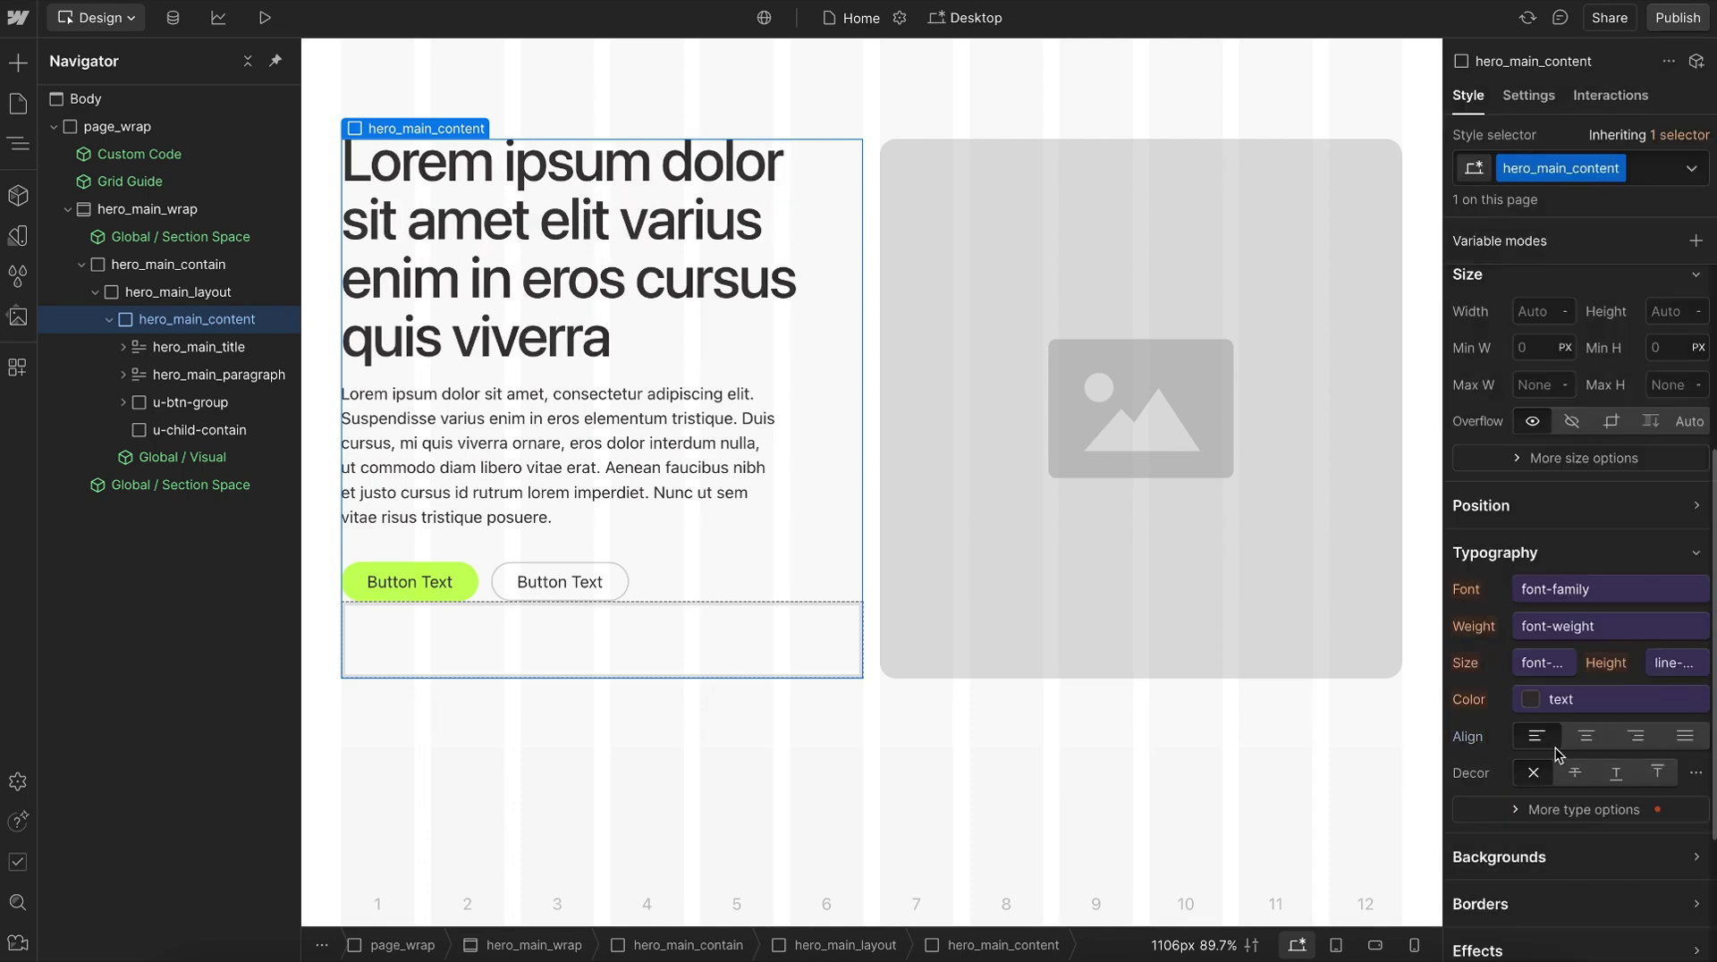
# Add the Alignment variable mode Center to hero_main_wrap and check the hero paragraph.
pyautogui.click(231, 213)
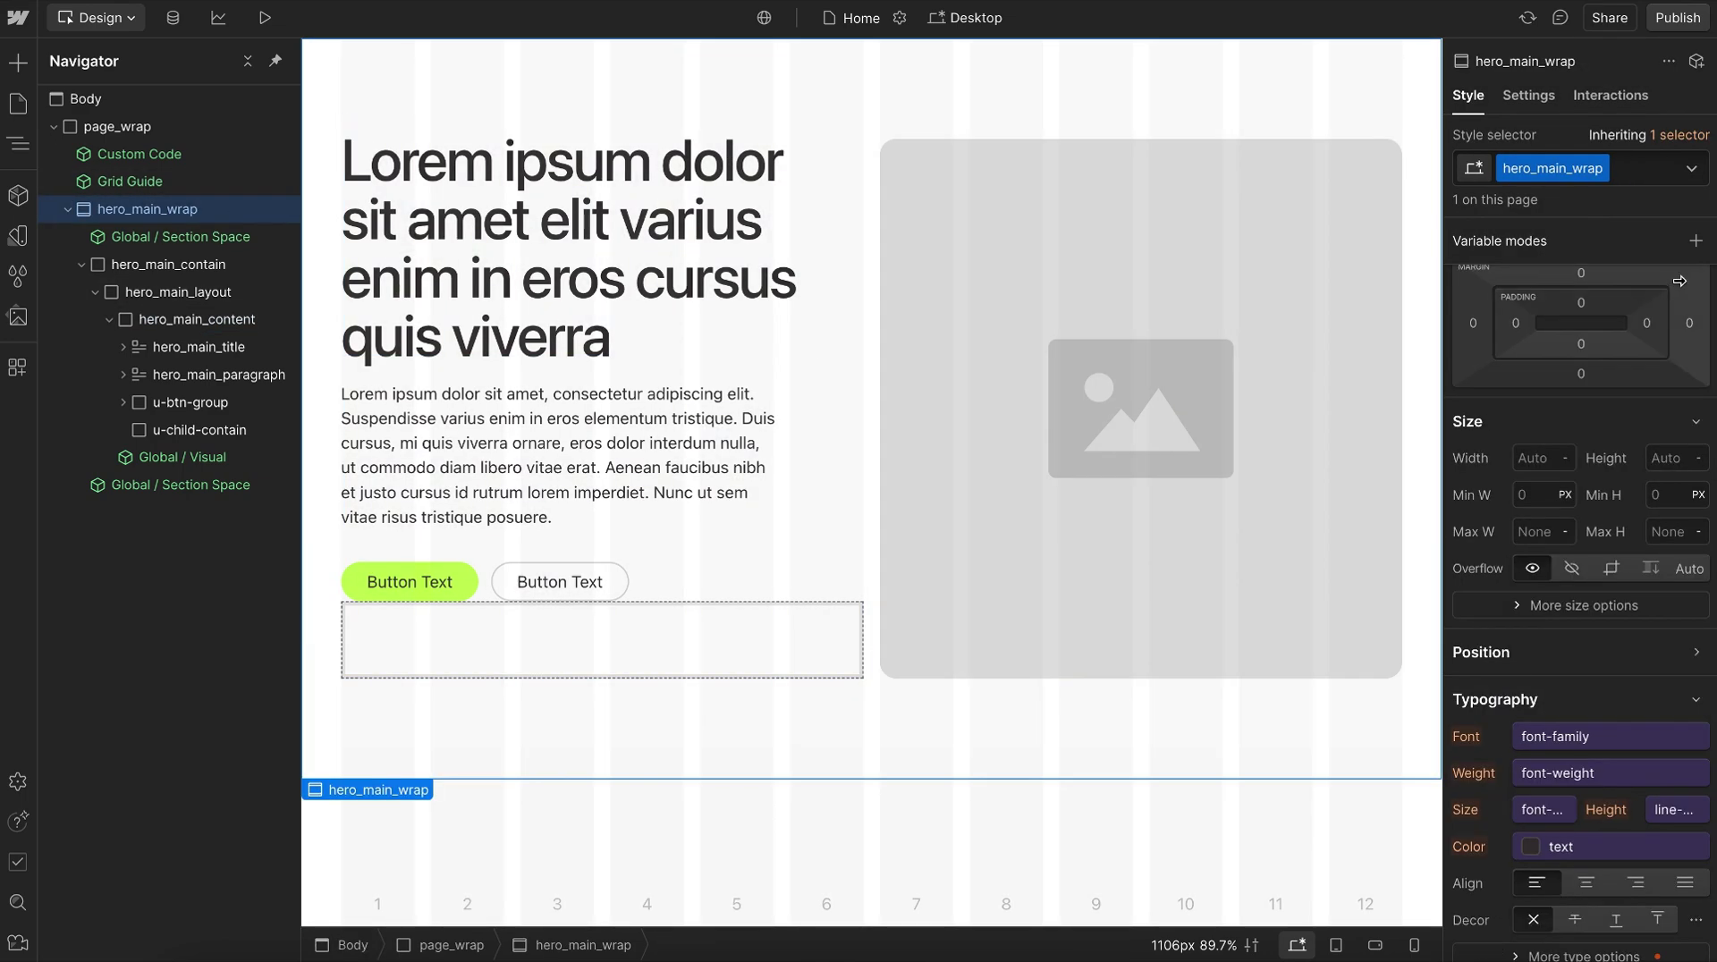
pyautogui.click(1695, 241)
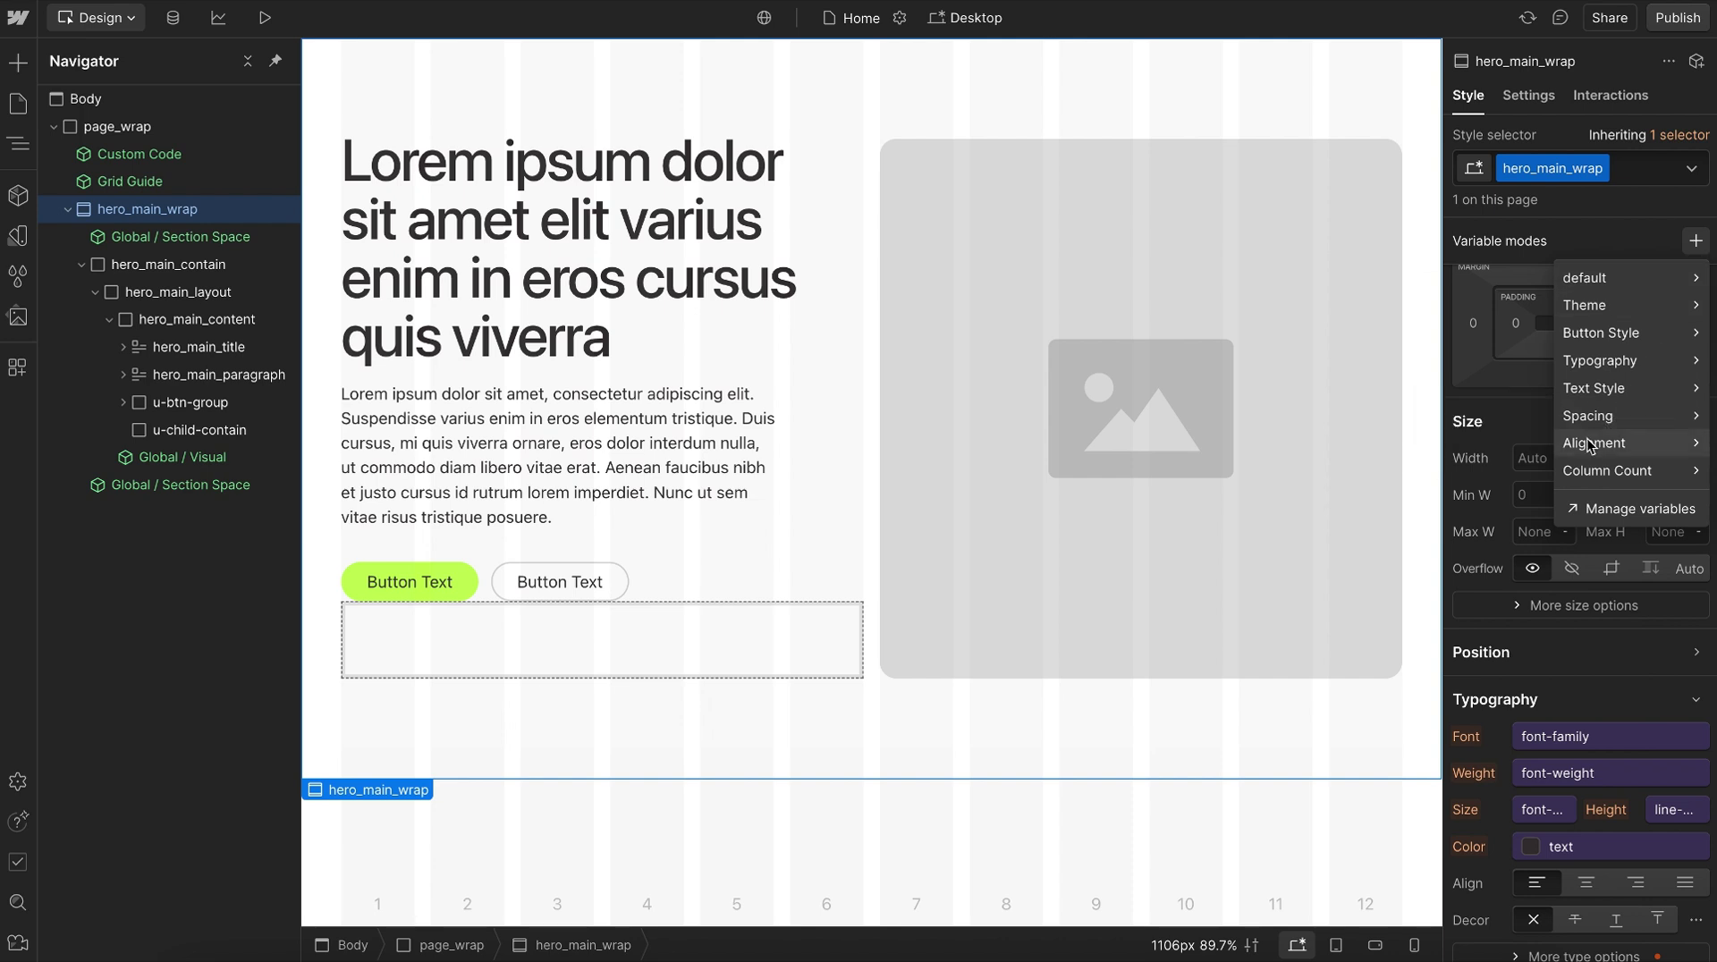
pyautogui.moveTo(1601, 443)
pyautogui.click(1480, 474)
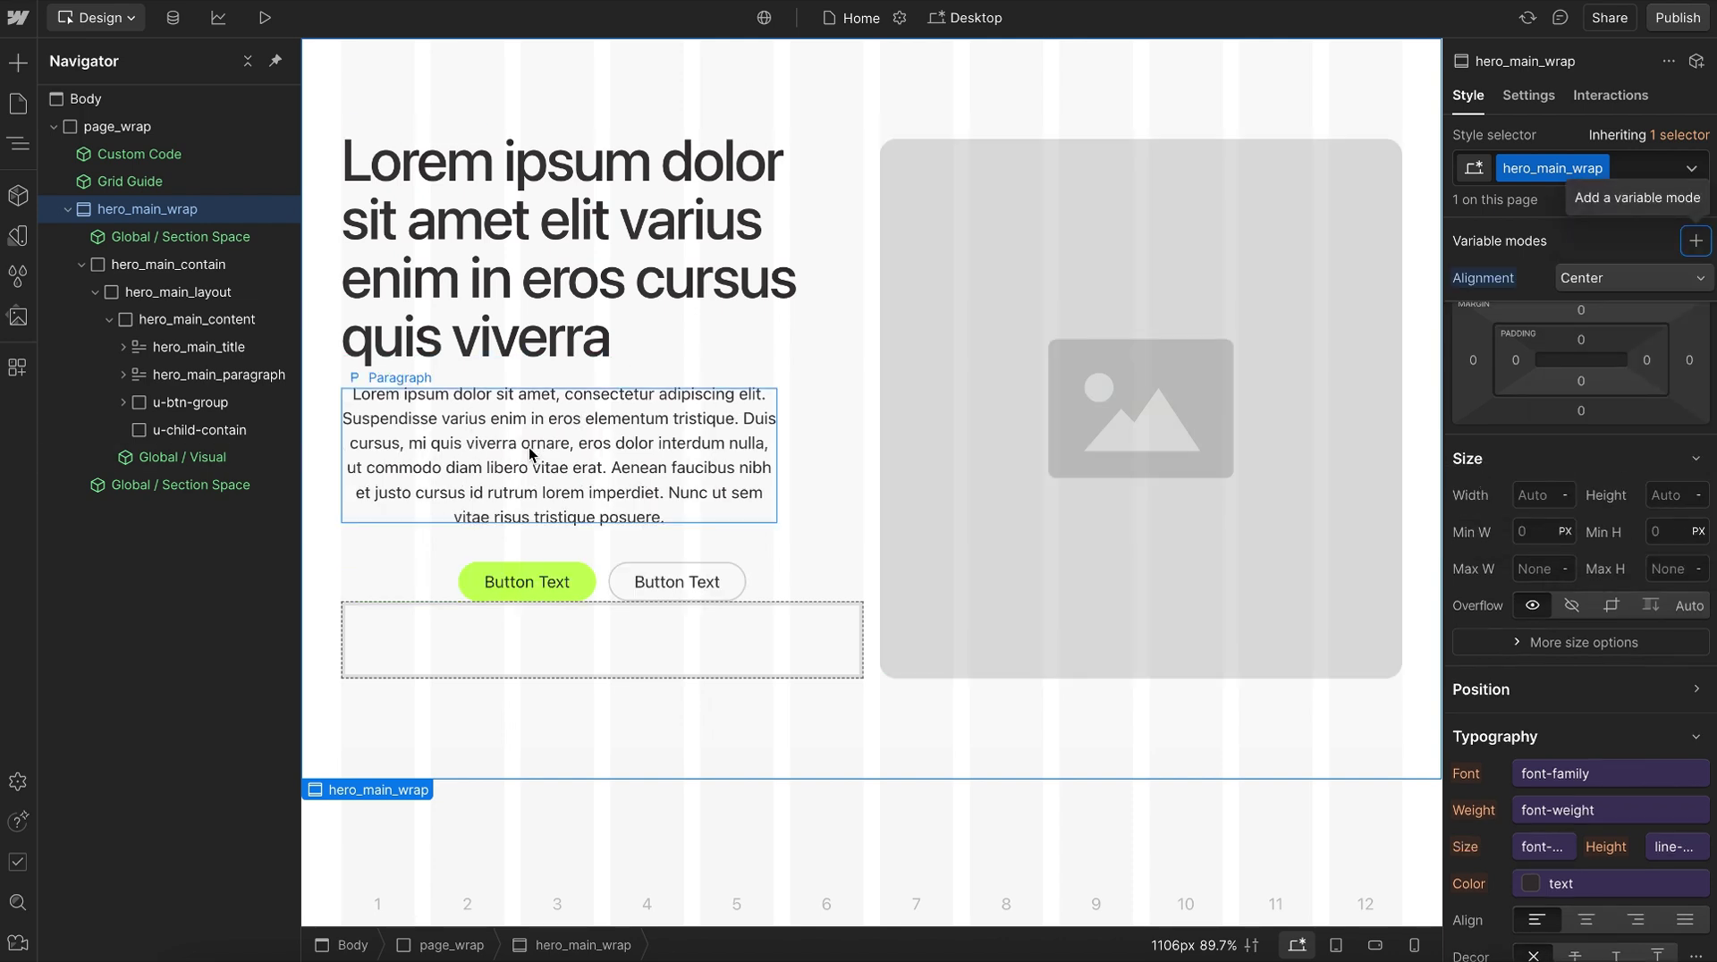
pyautogui.click(367, 410)
pyautogui.scroll(5, 1633, 470)
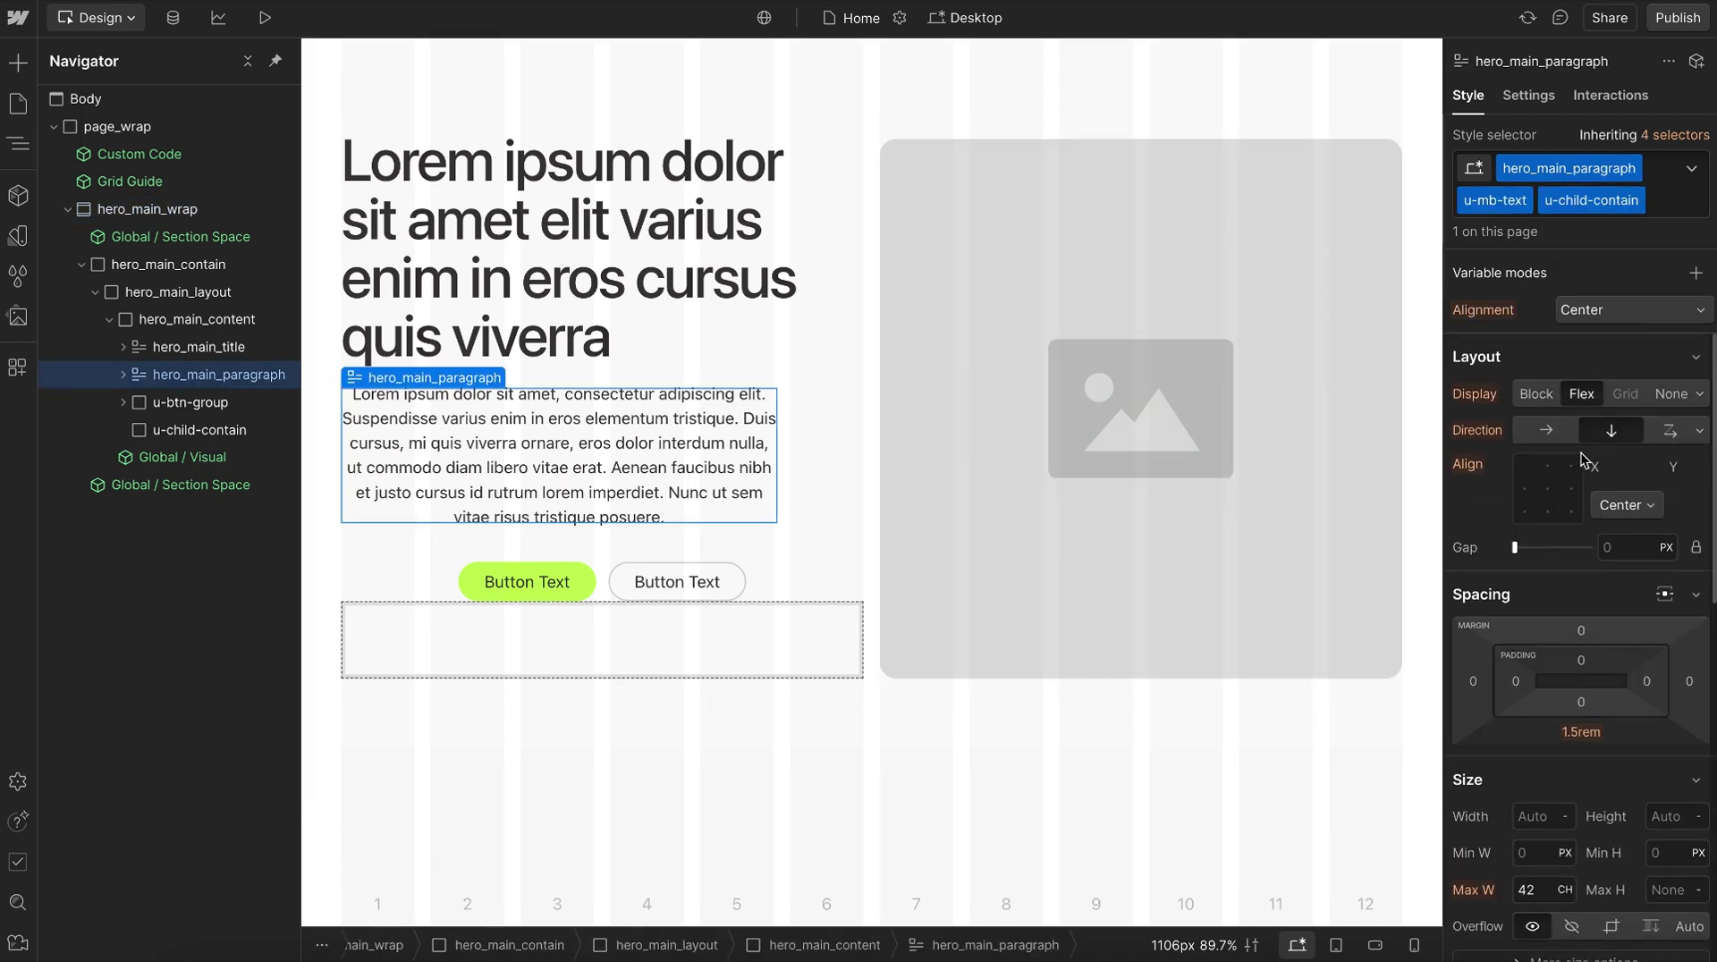
pyautogui.scroll(-2, 1589, 653)
pyautogui.scroll(-2, 1589, 653)
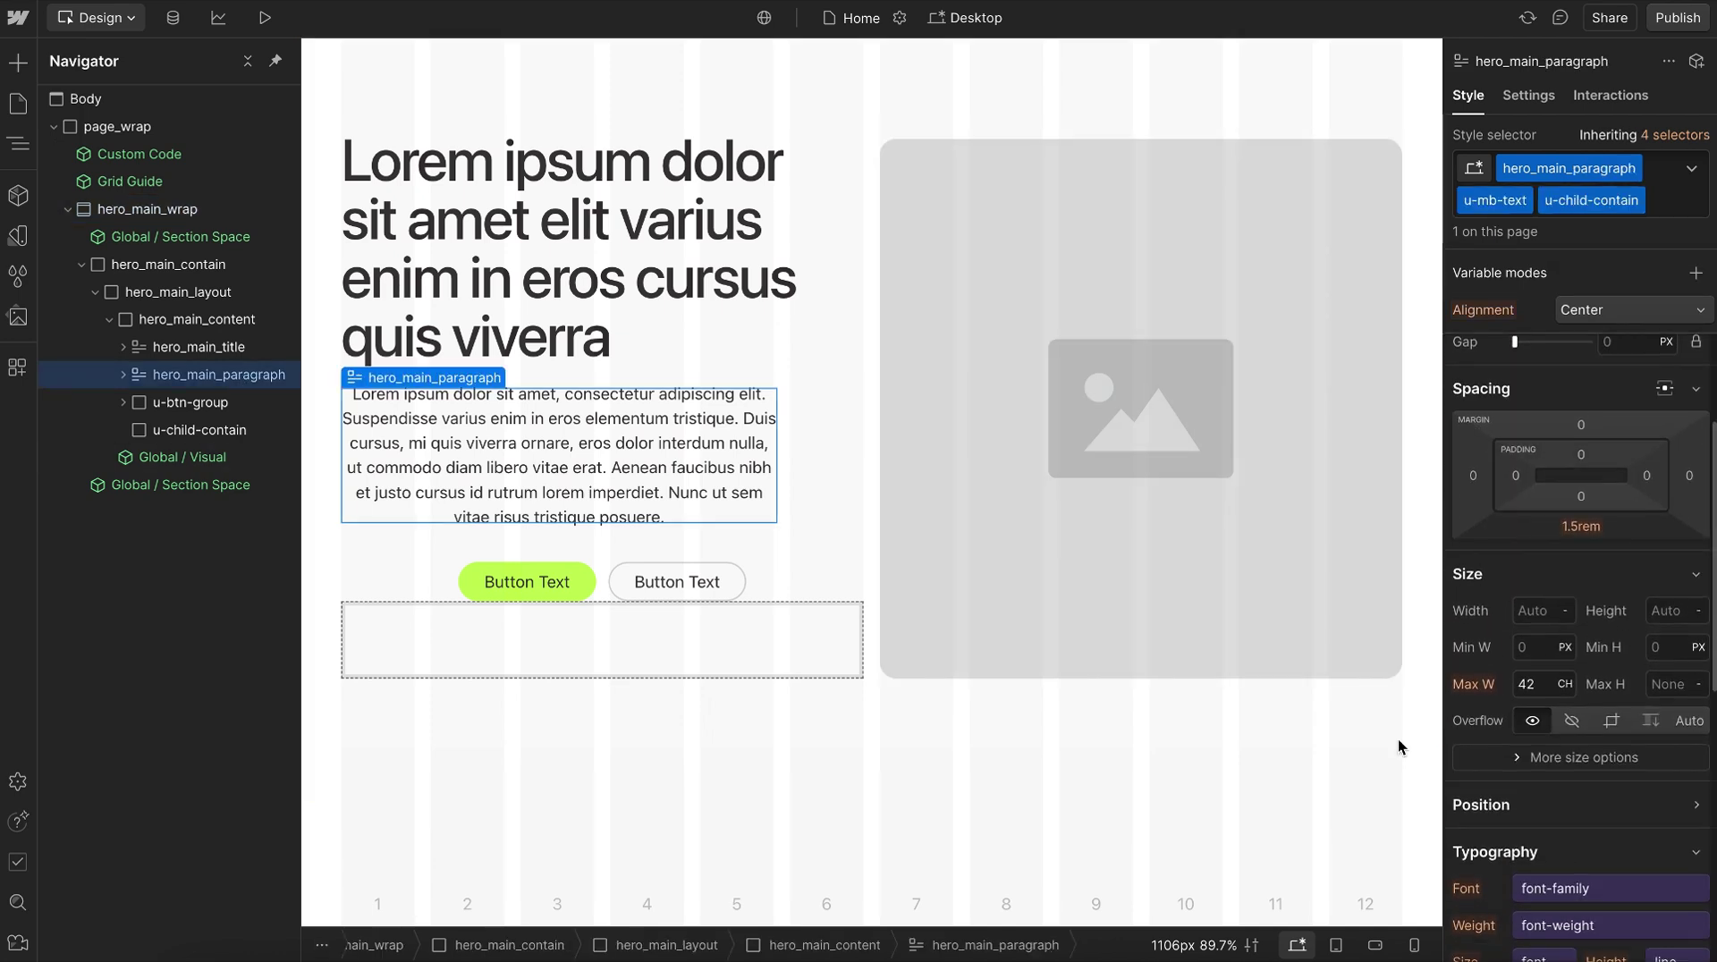
# Set u-child-contain's Min W to 100%, then expand hero_main_paragraph in the Navigator.
pyautogui.click(692, 642)
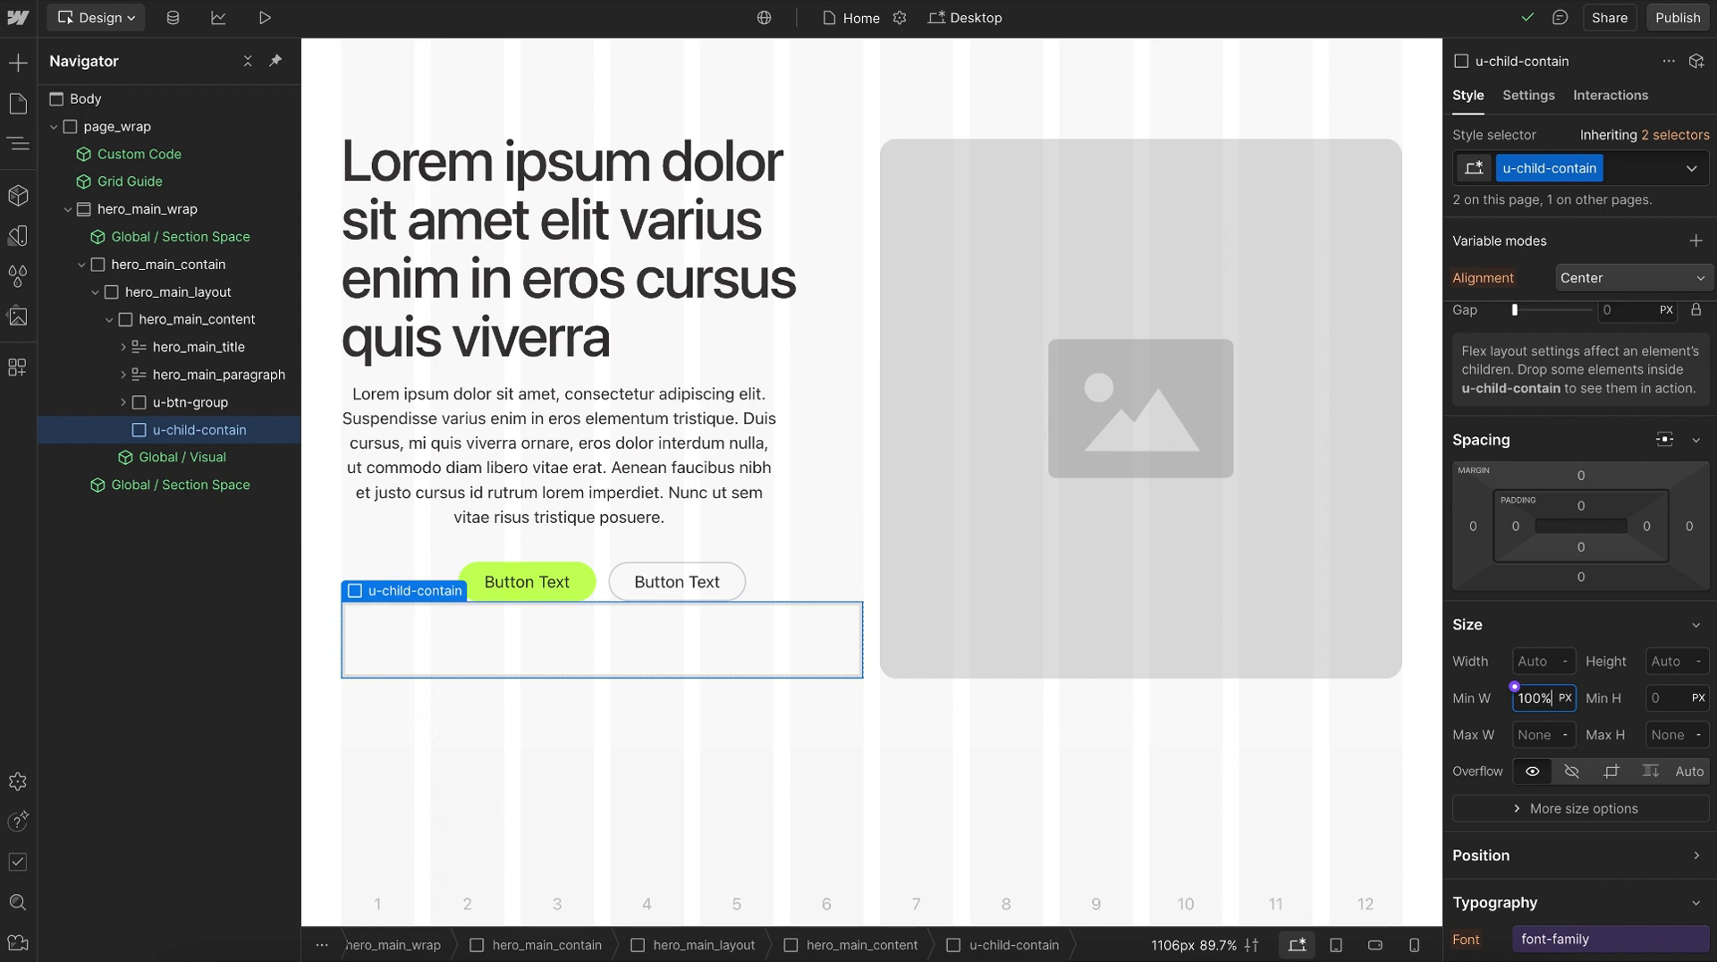
pyautogui.write('%')
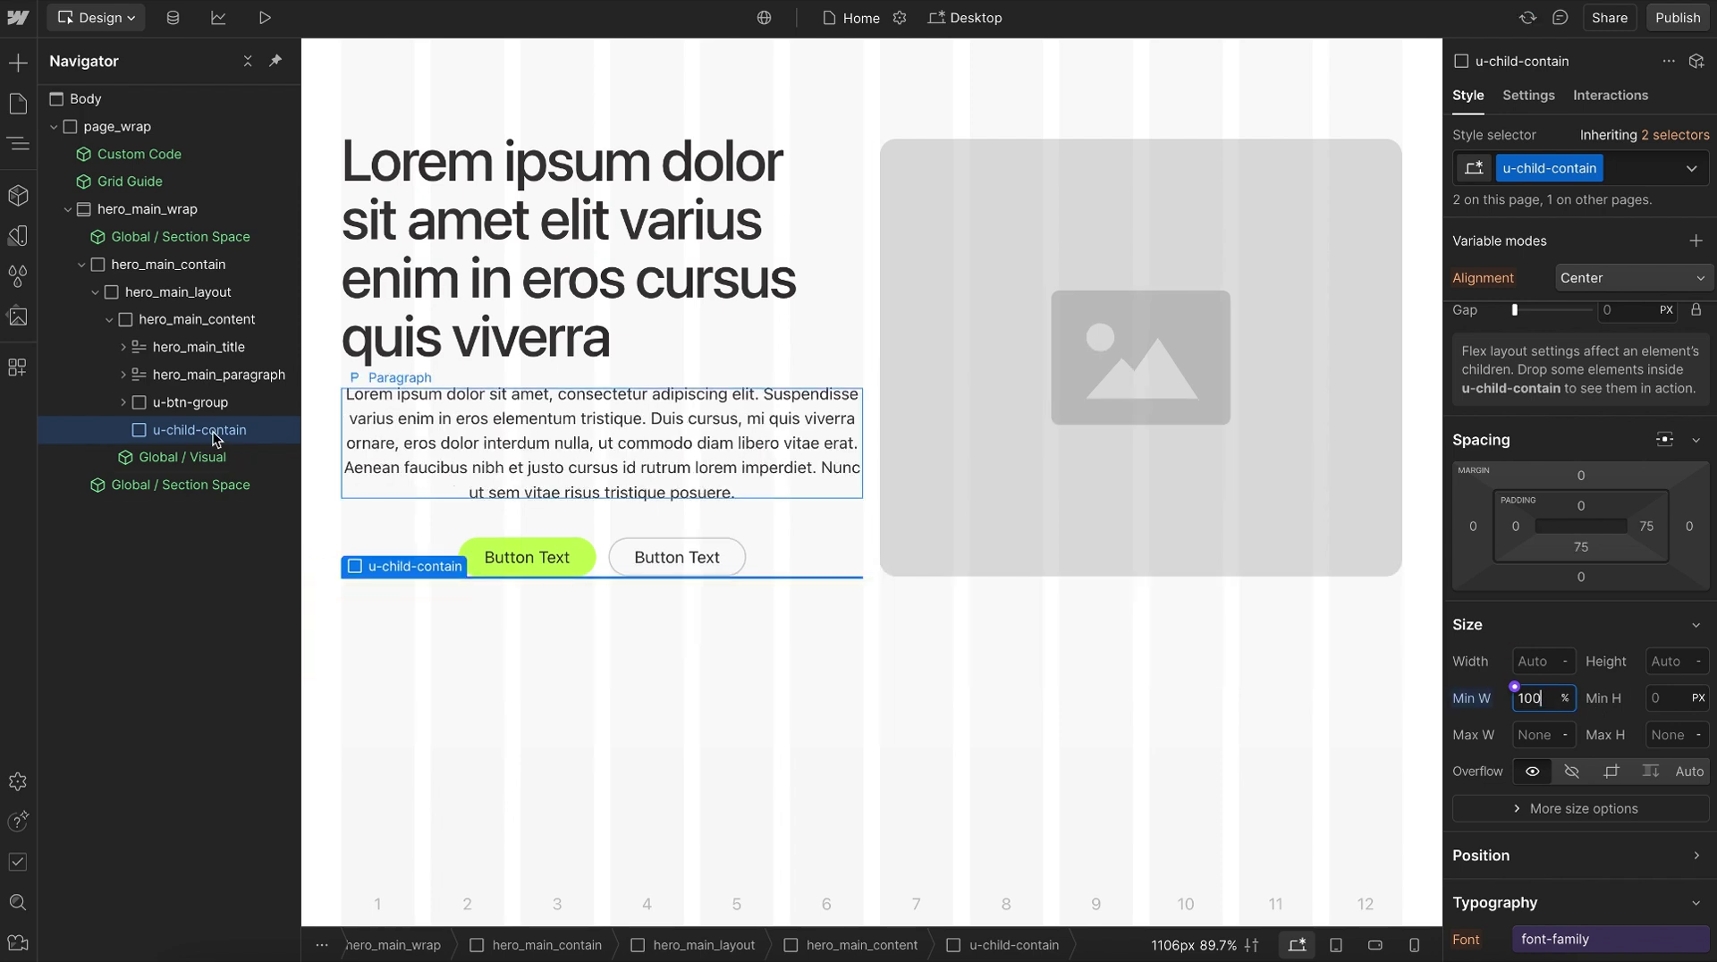
pyautogui.click(148, 376)
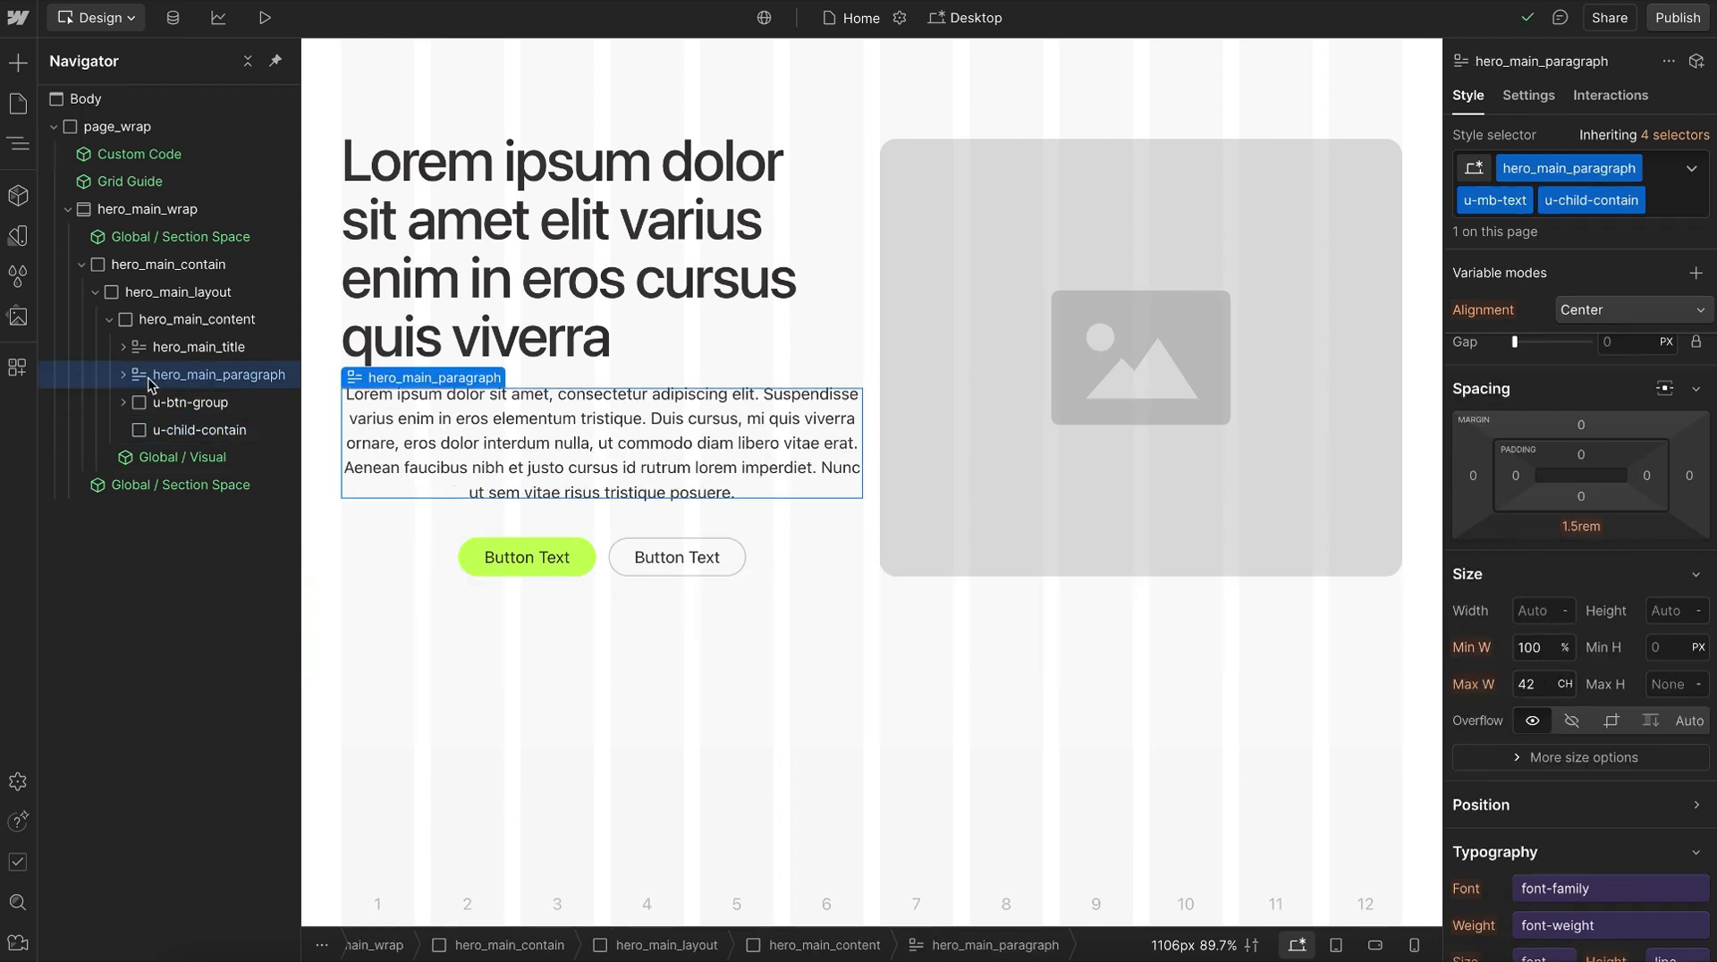
pyautogui.click(125, 376)
# Give the inner Paragraph a custom property max-width: inherit.
pyautogui.click(197, 402)
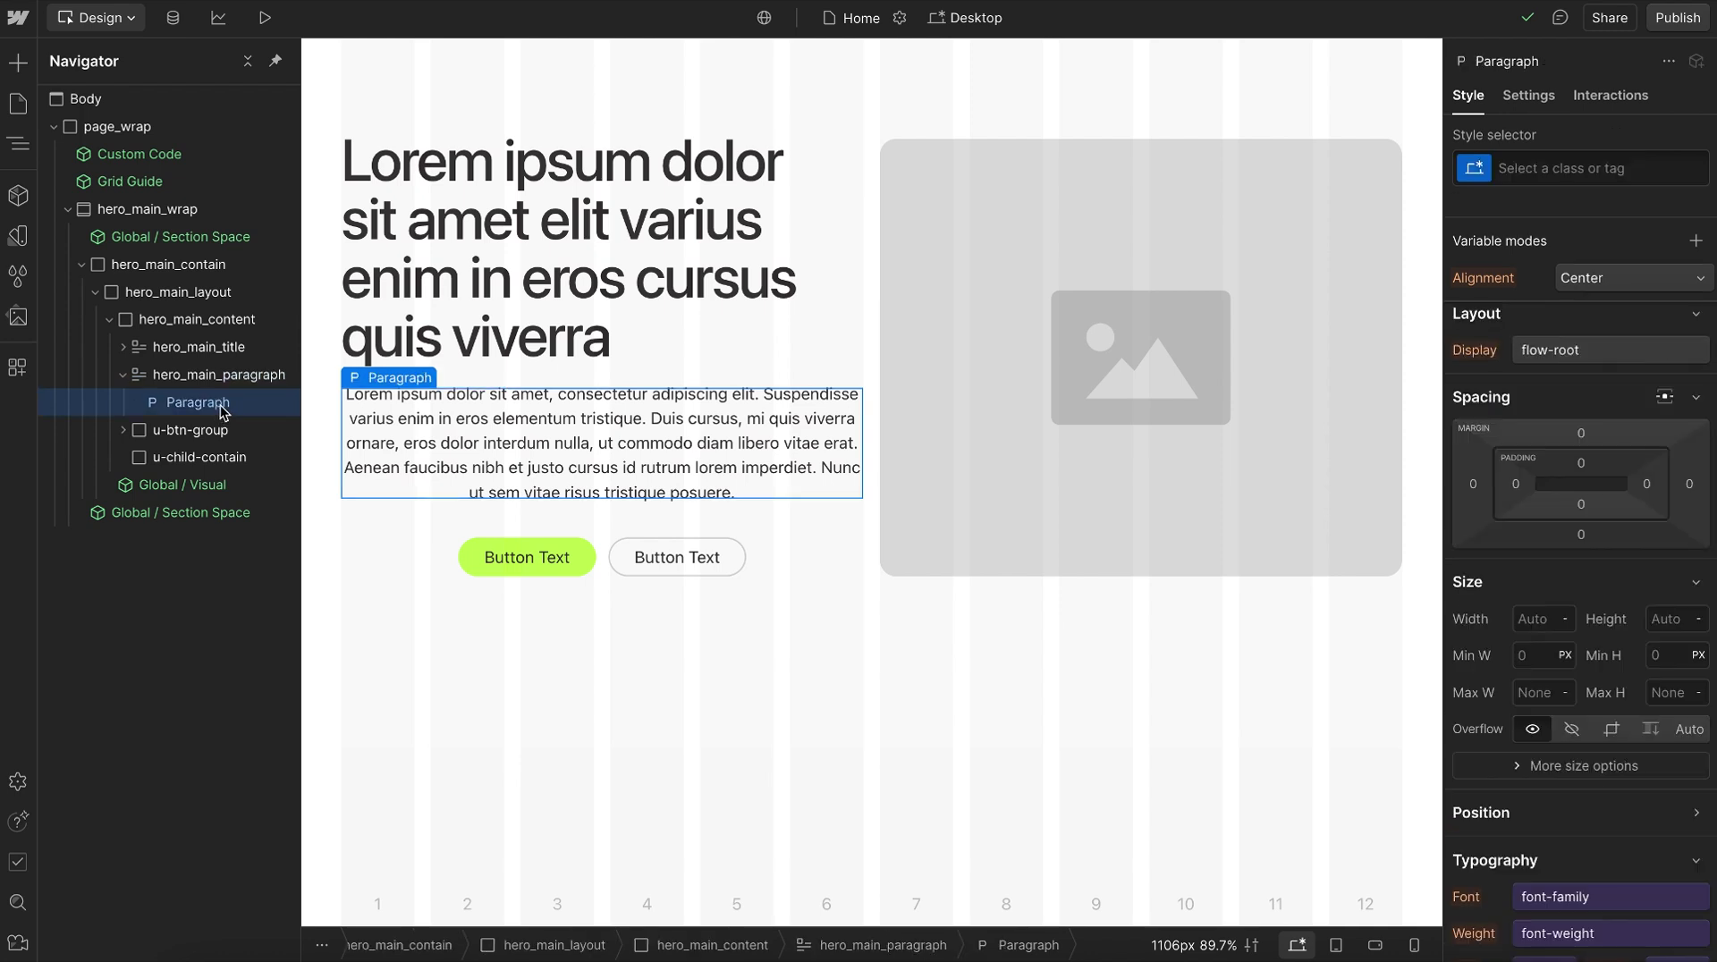
pyautogui.scroll(-5, 1521, 698)
pyautogui.click(1489, 818)
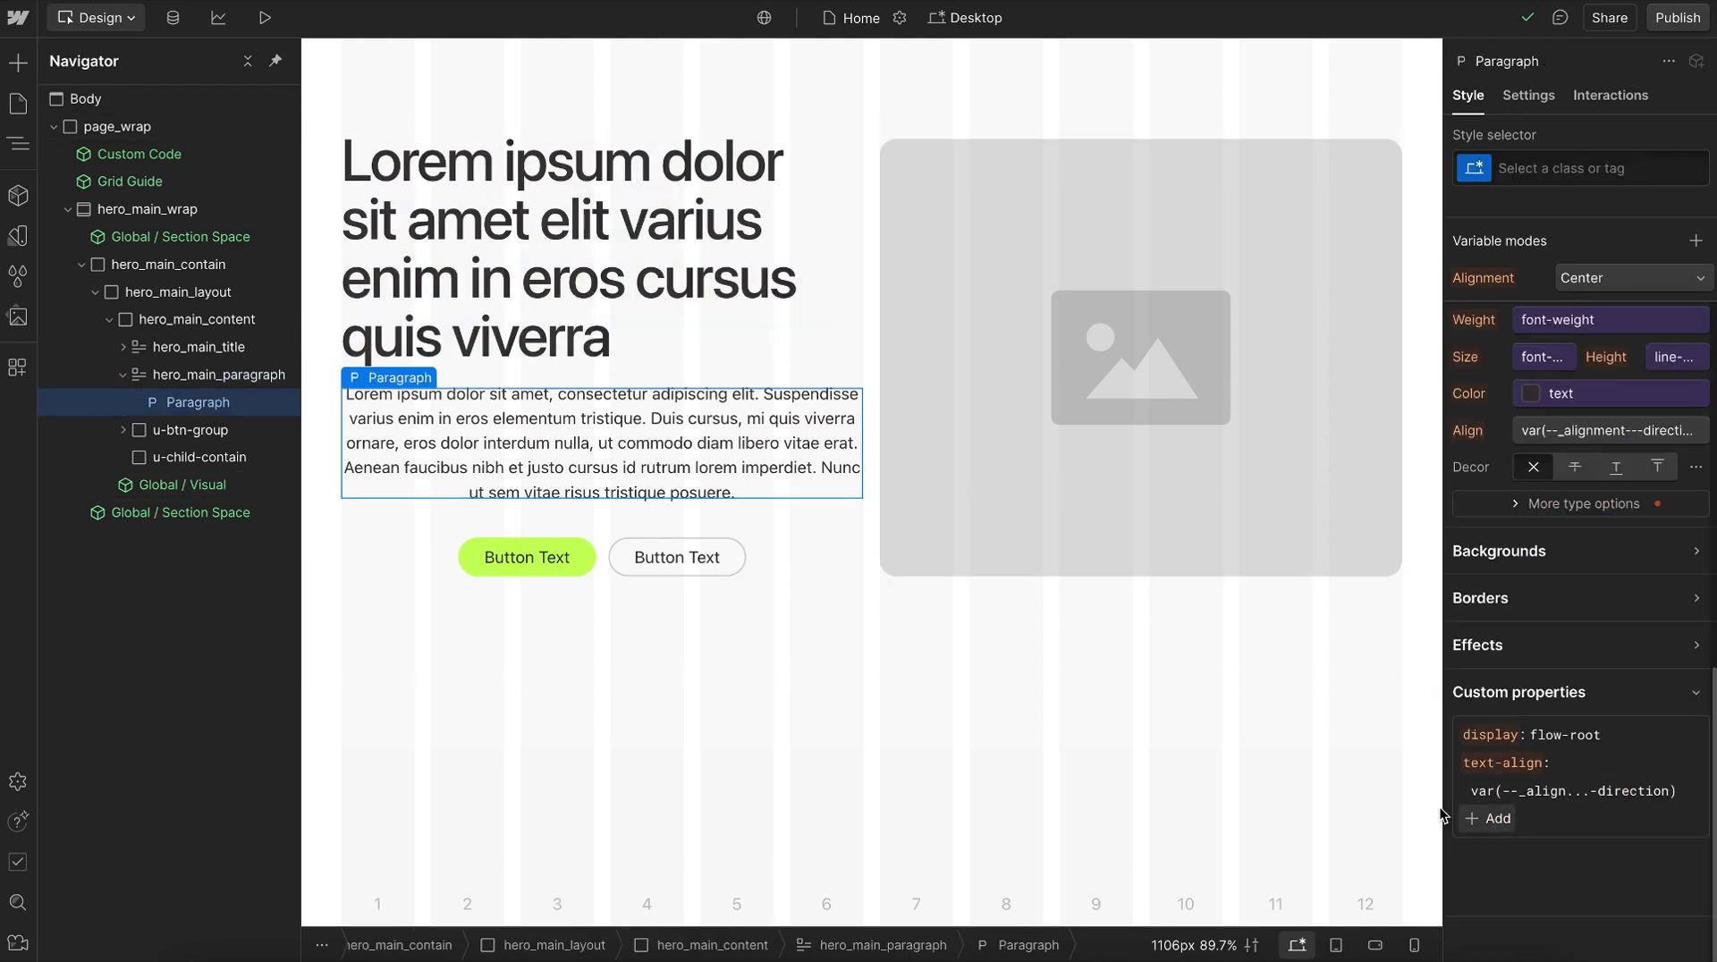
pyautogui.write('max-wi')
pyautogui.press('Return')
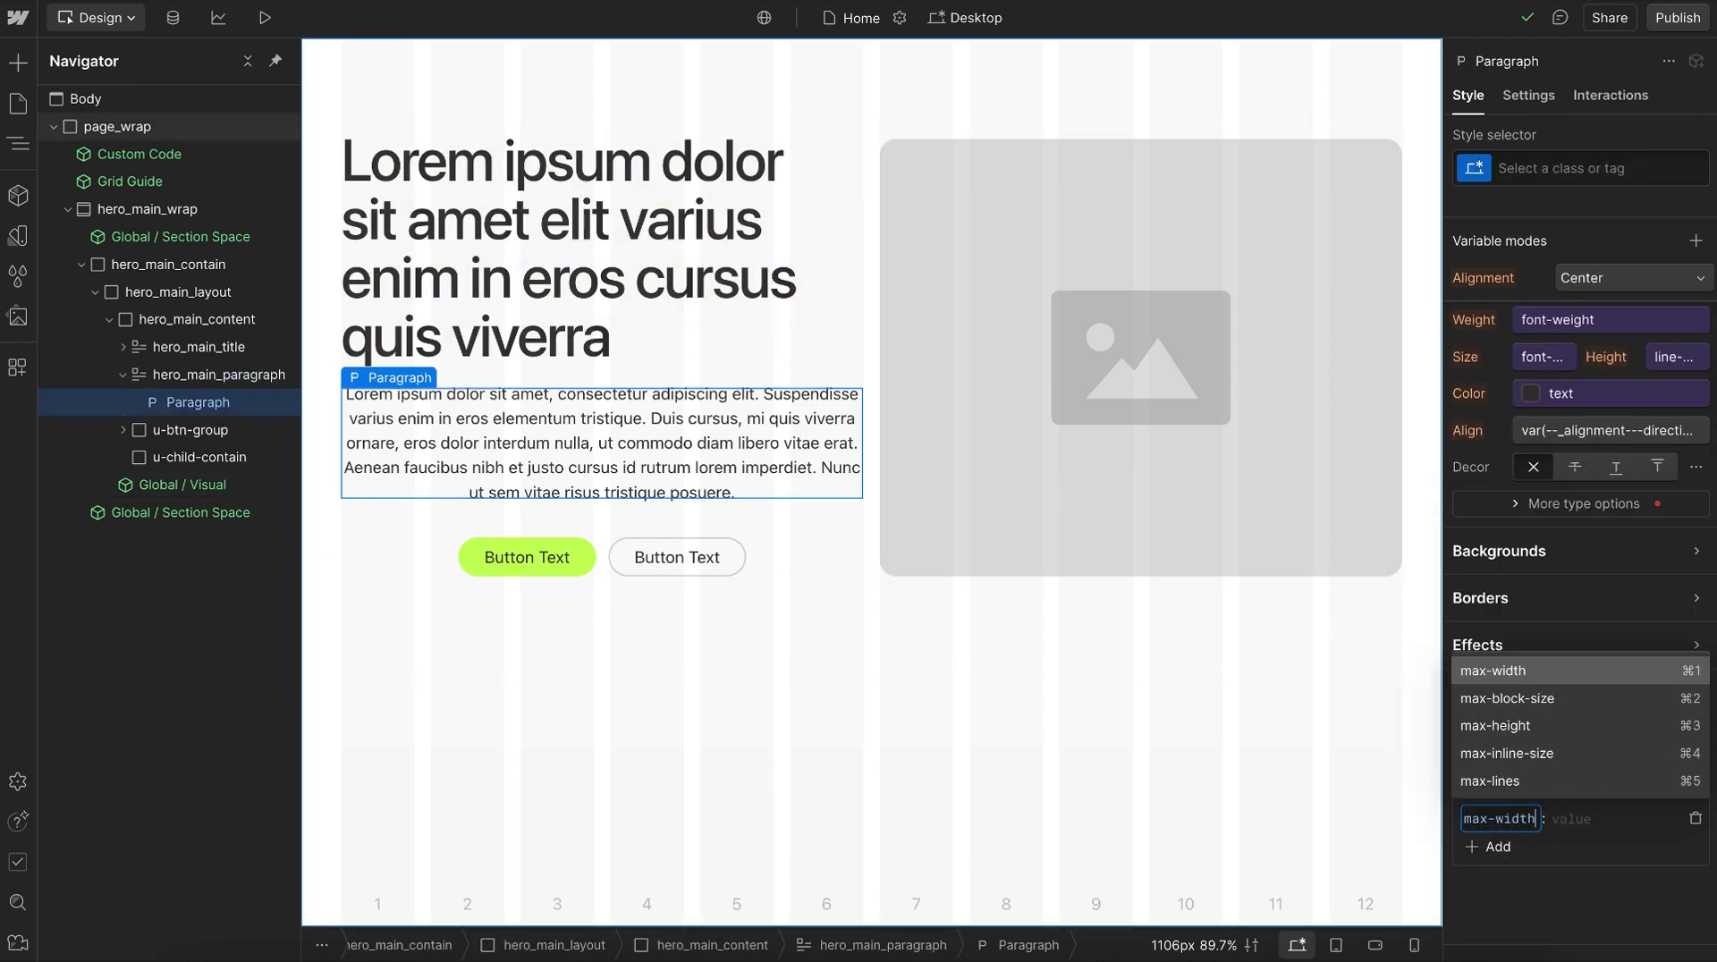
pyautogui.write('inherit')
pyautogui.press('Return')
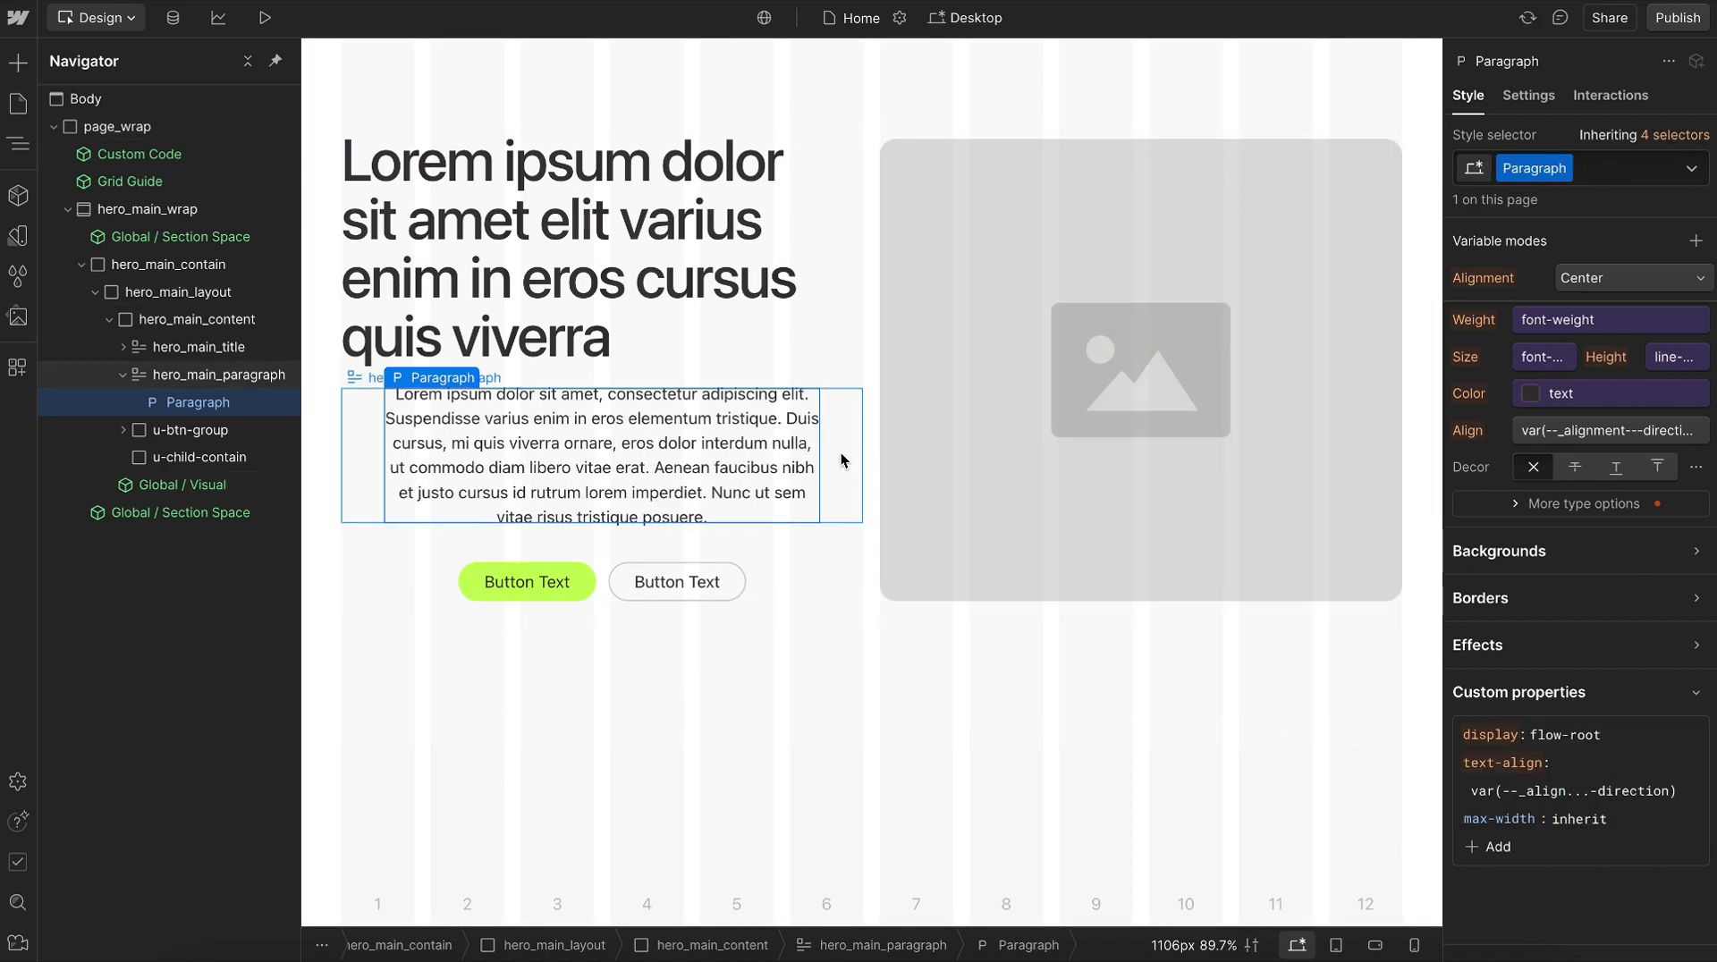
# Remove the Paragraph class from the inner paragraph text.
pyautogui.click(841, 456)
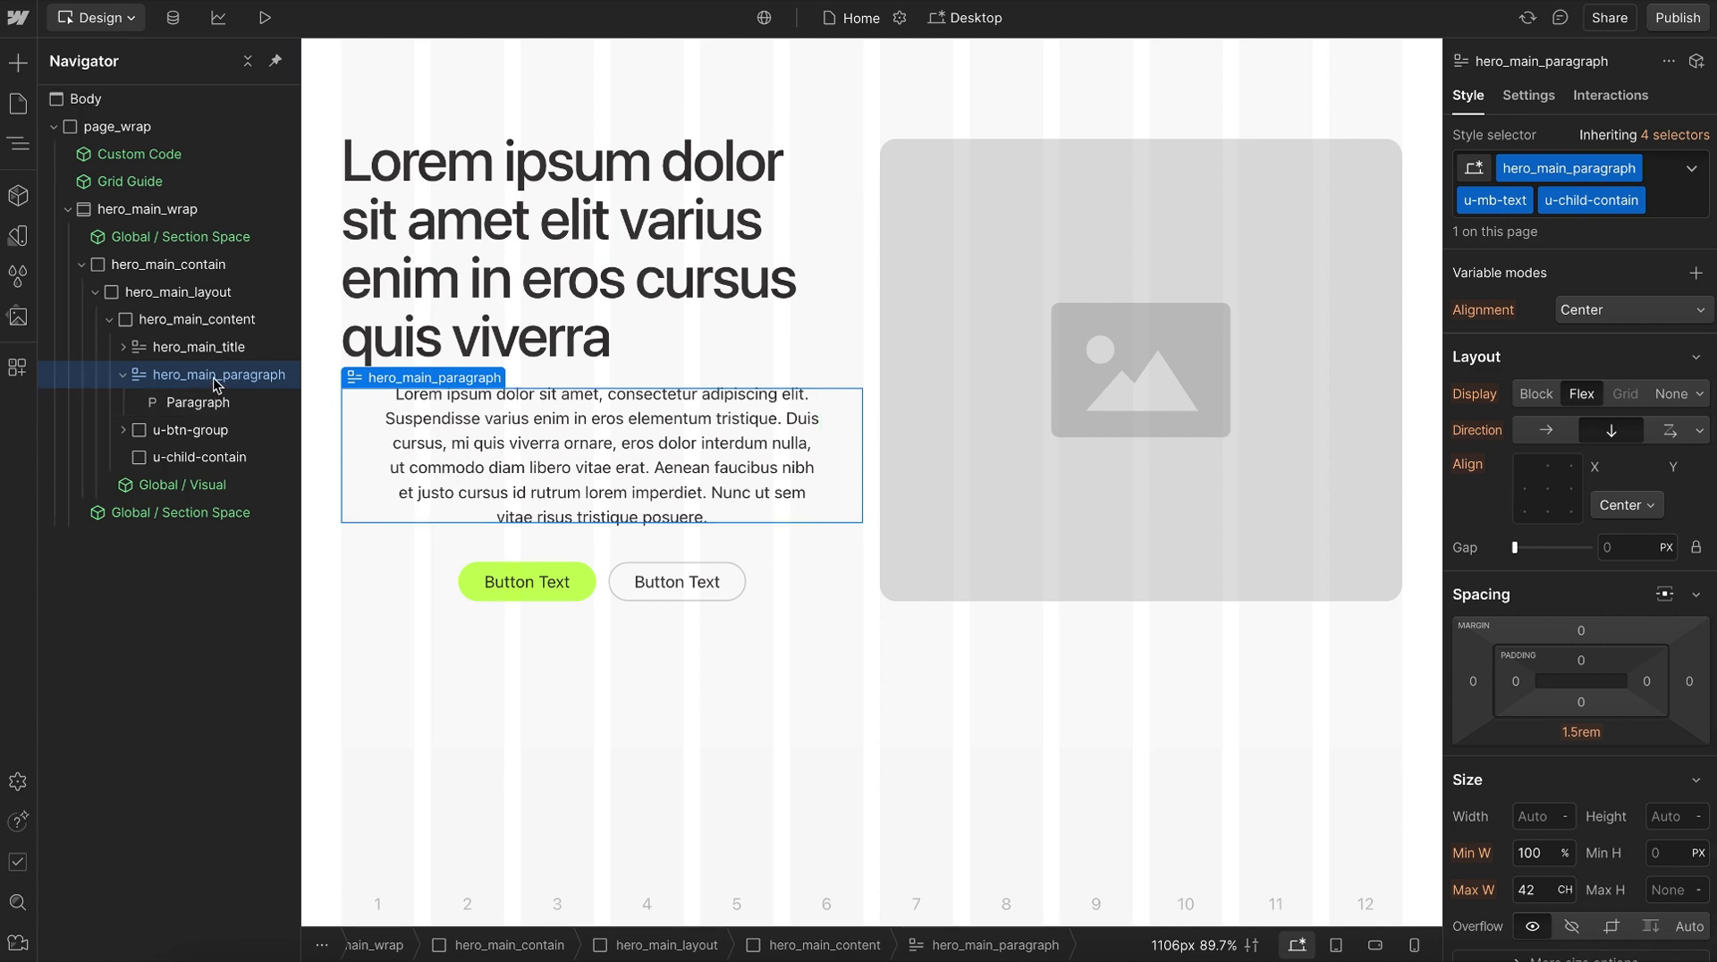
pyautogui.click(536, 438)
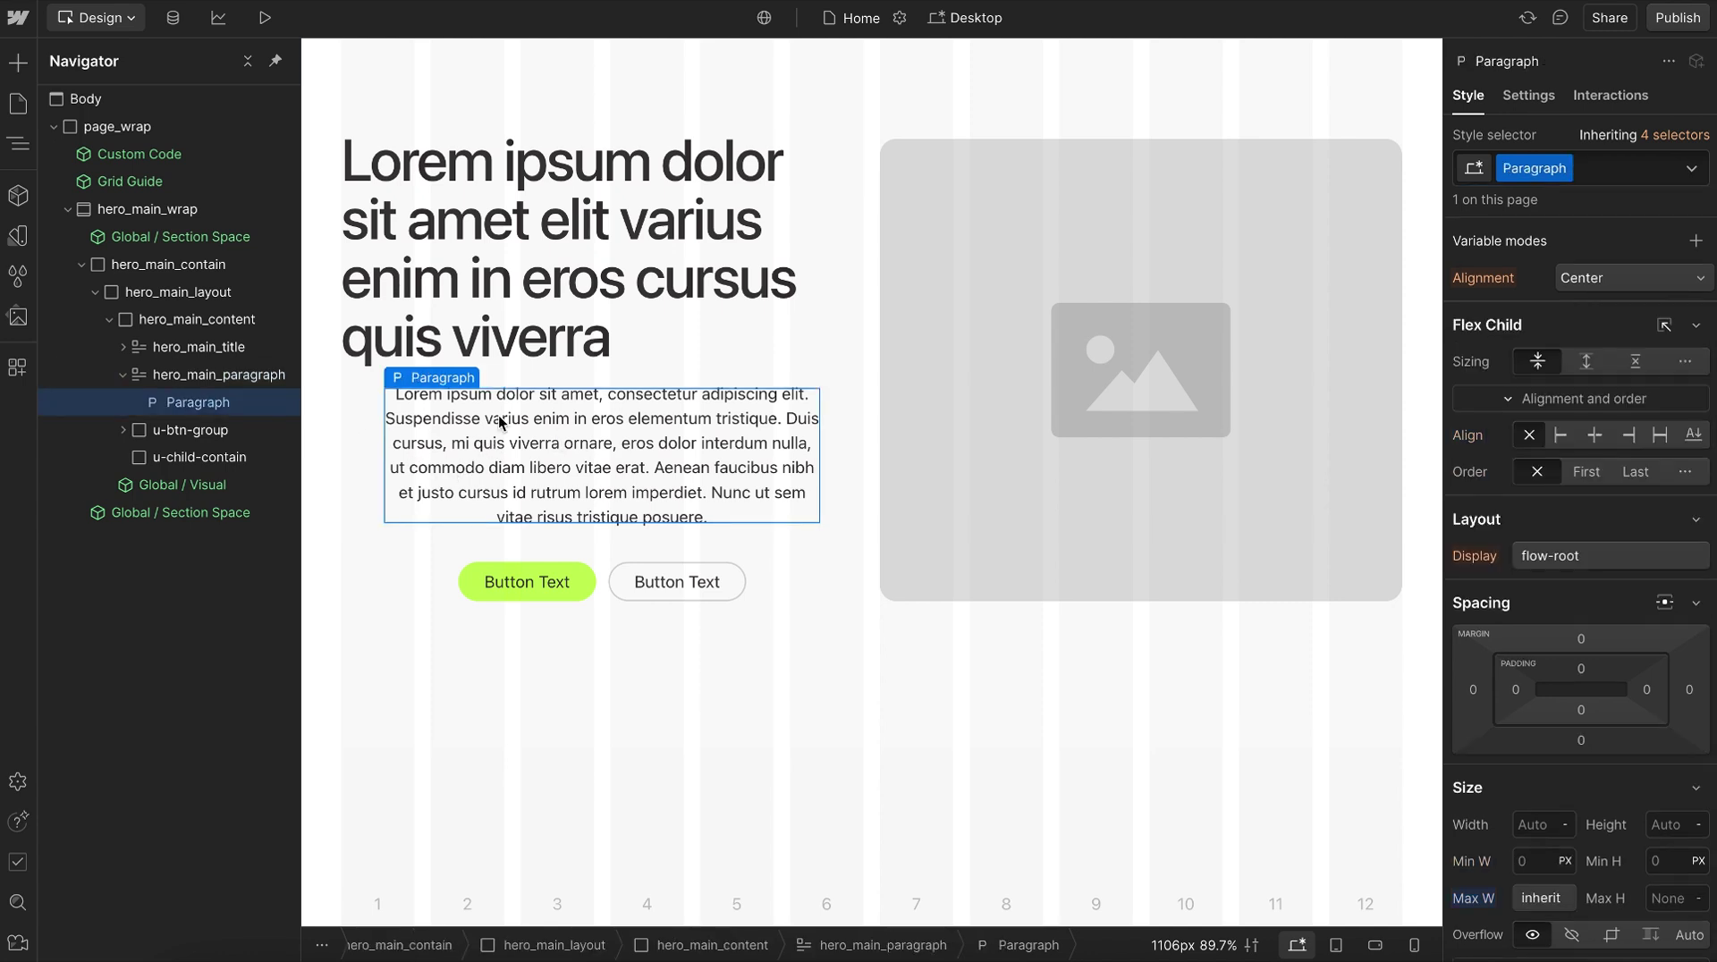
pyautogui.click(1639, 173)
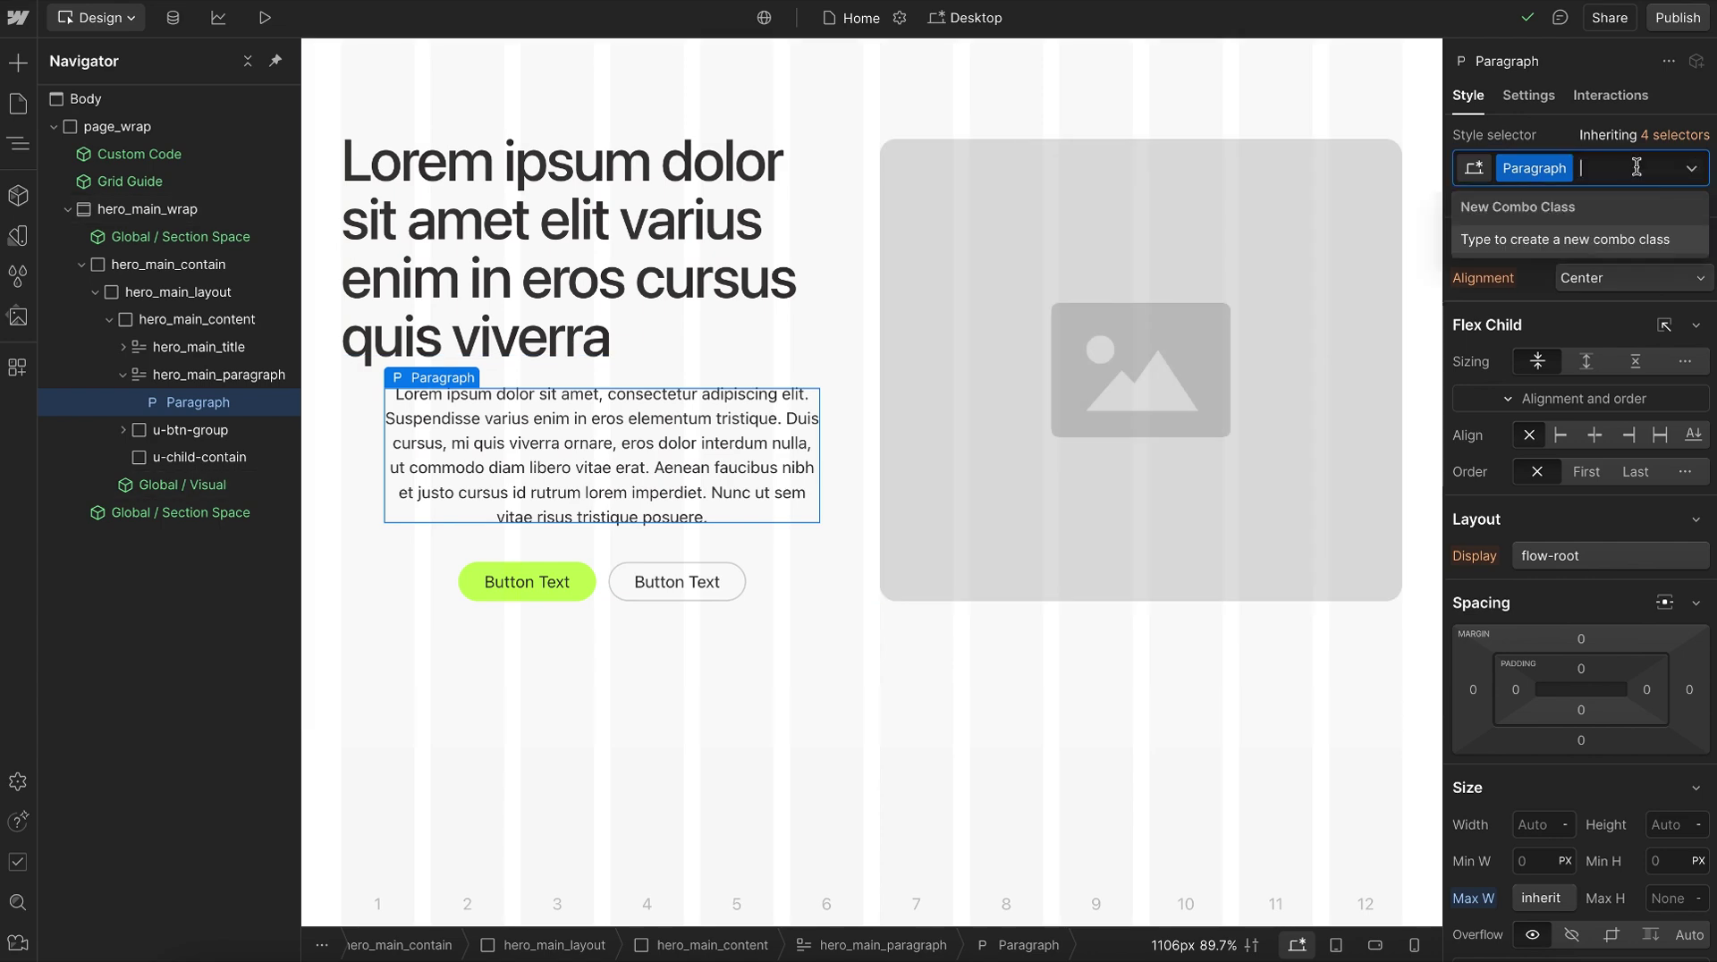
pyautogui.press('BackSpace')
pyautogui.click(228, 383)
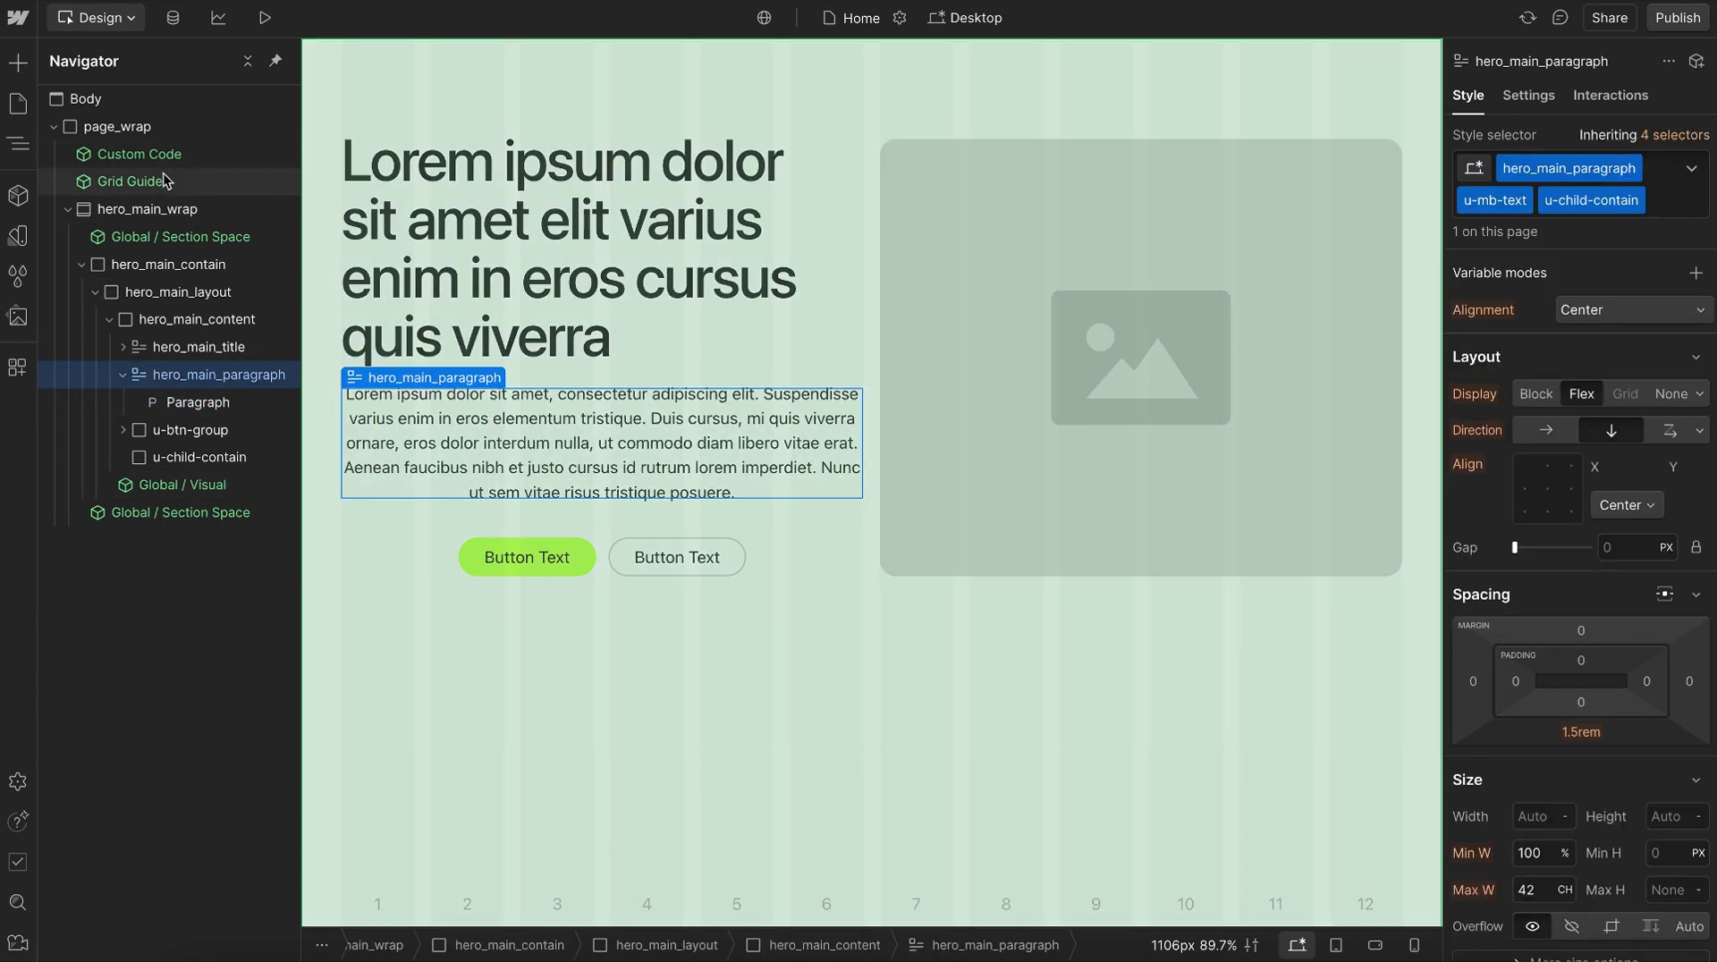
# Change the Child Contain selector on line 134 from '.class' to '.u-child-contain' and save.
pyautogui.click(133, 181)
pyautogui.doubleClick(157, 156)
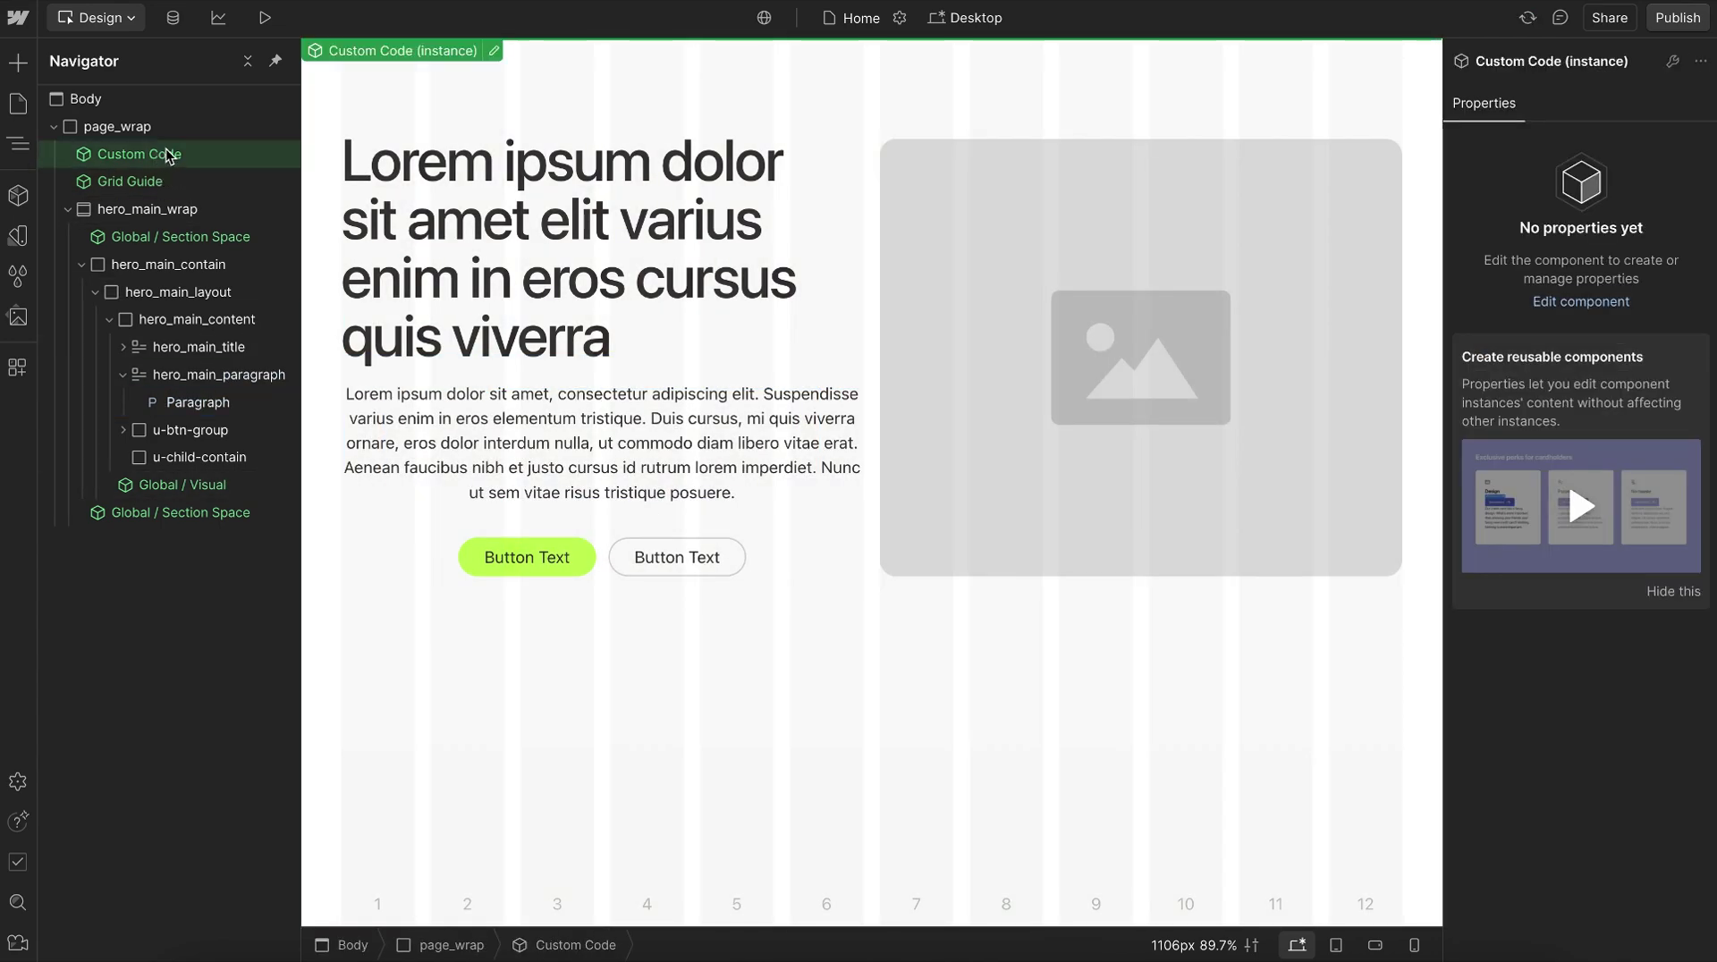
pyautogui.doubleClick(161, 136)
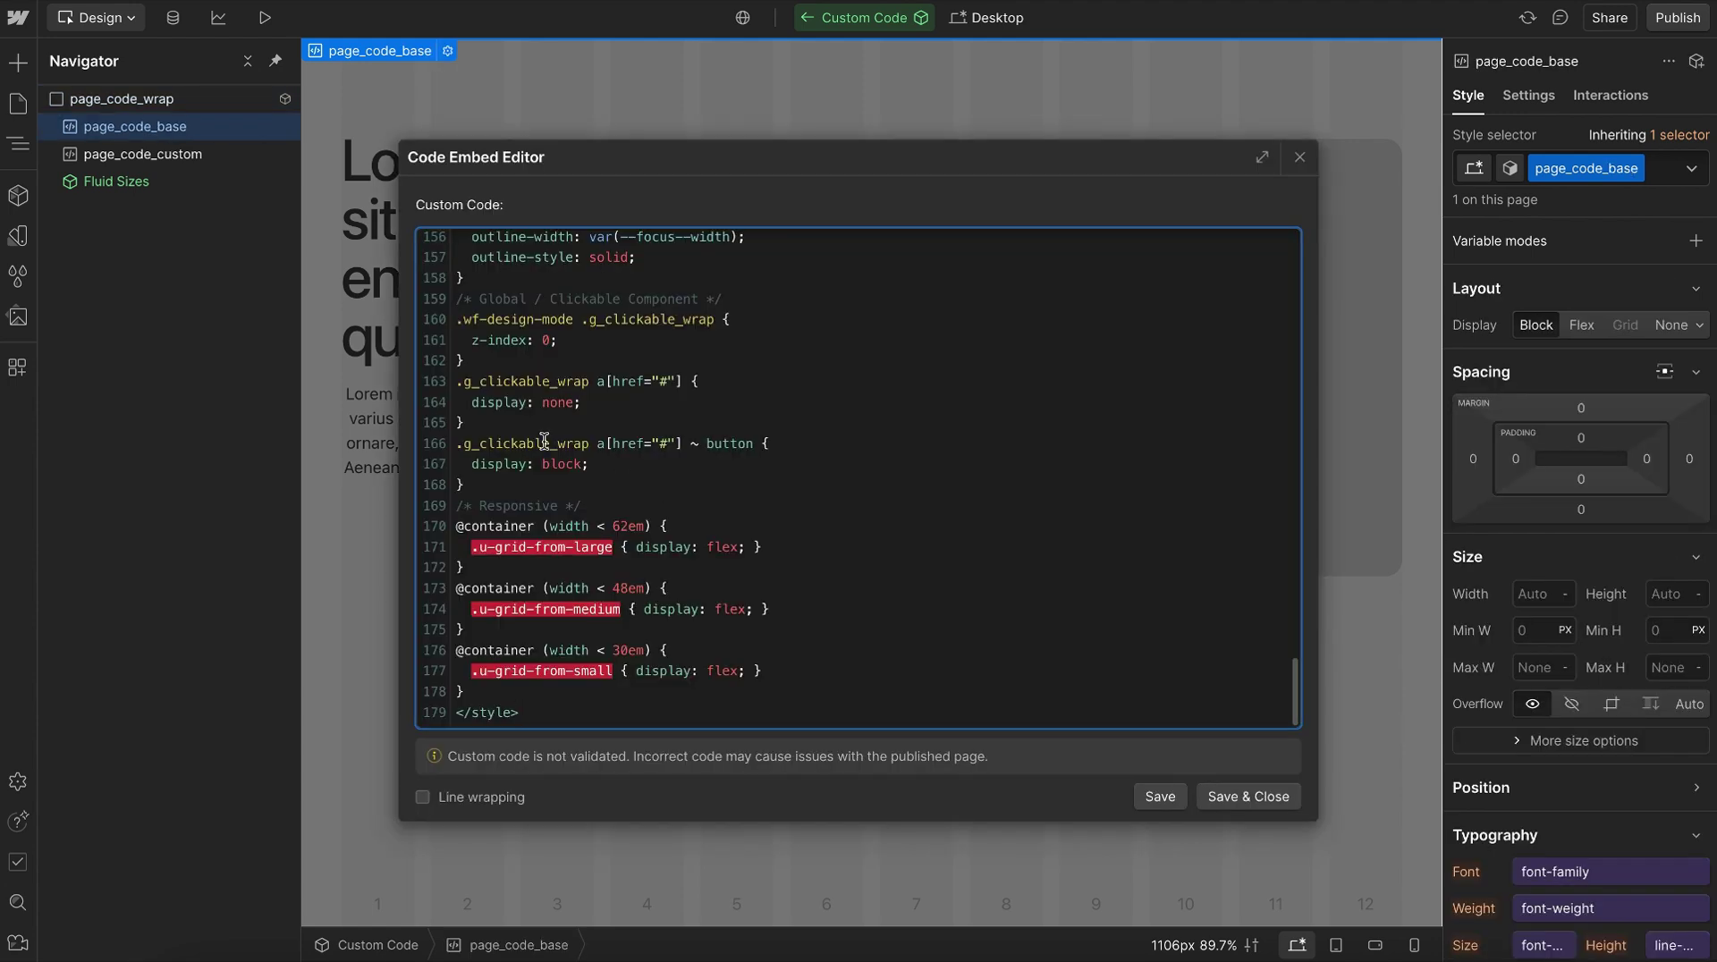
pyautogui.scroll(7, 544, 441)
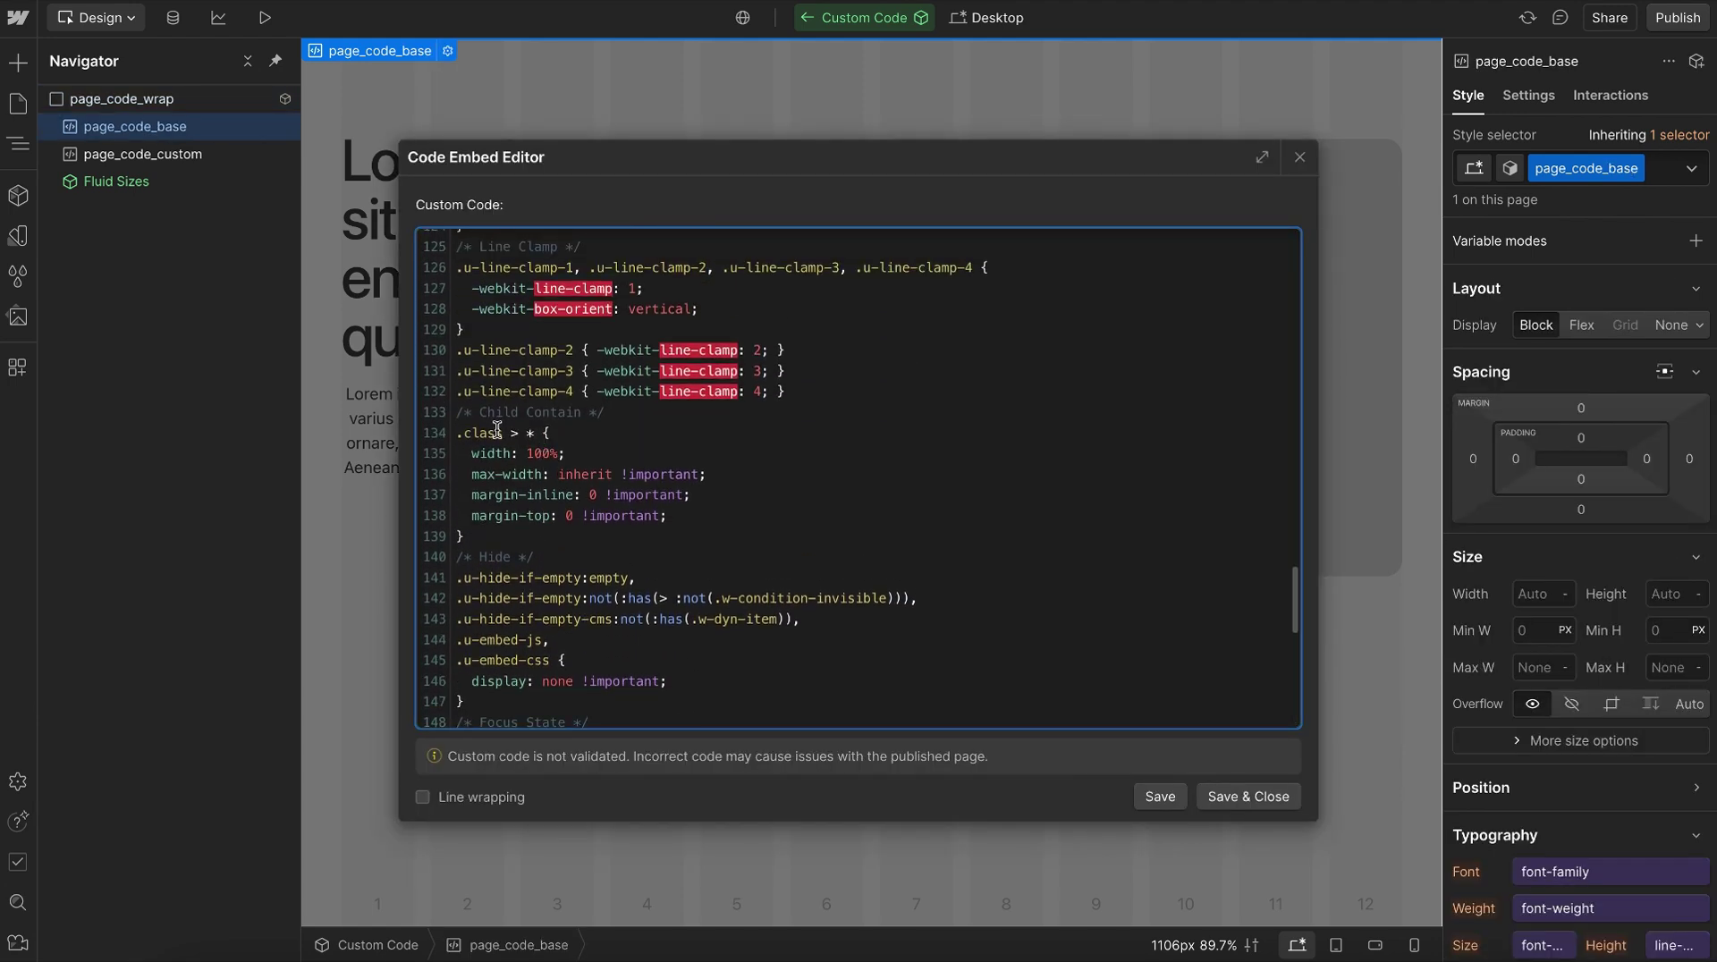
pyautogui.doubleClick(484, 432)
pyautogui.write('u-')
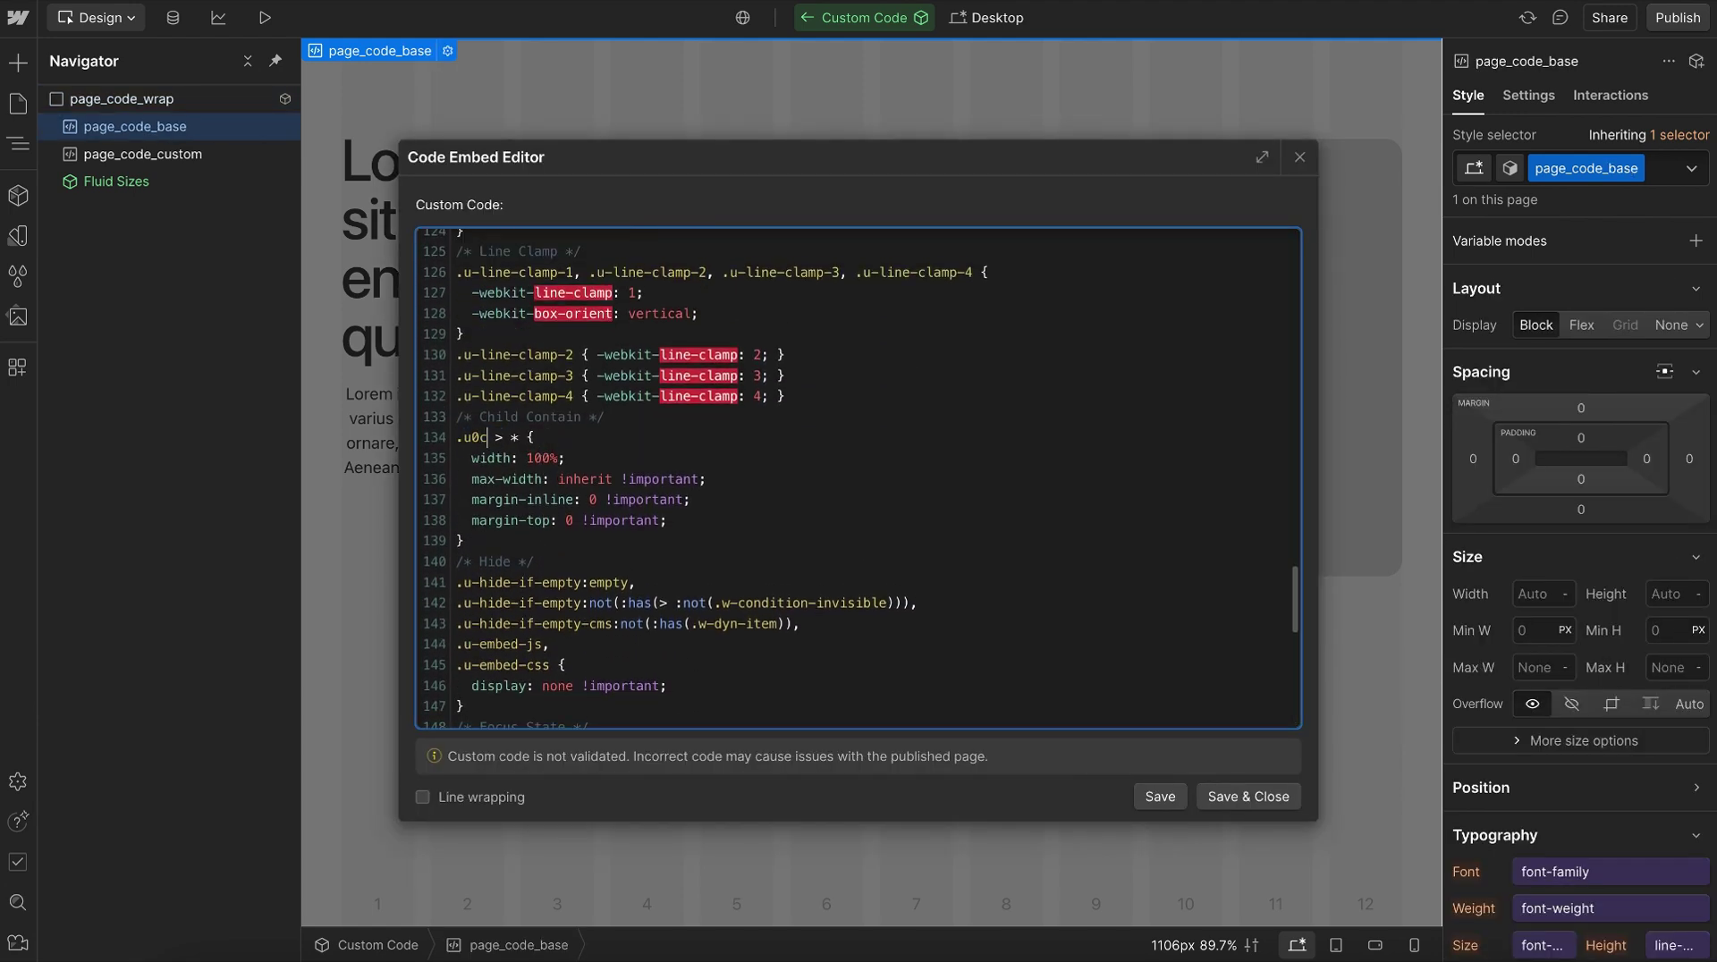
pyautogui.write('child-contain')
pyautogui.moveTo(467, 482); pyautogui.dragTo(626, 478)
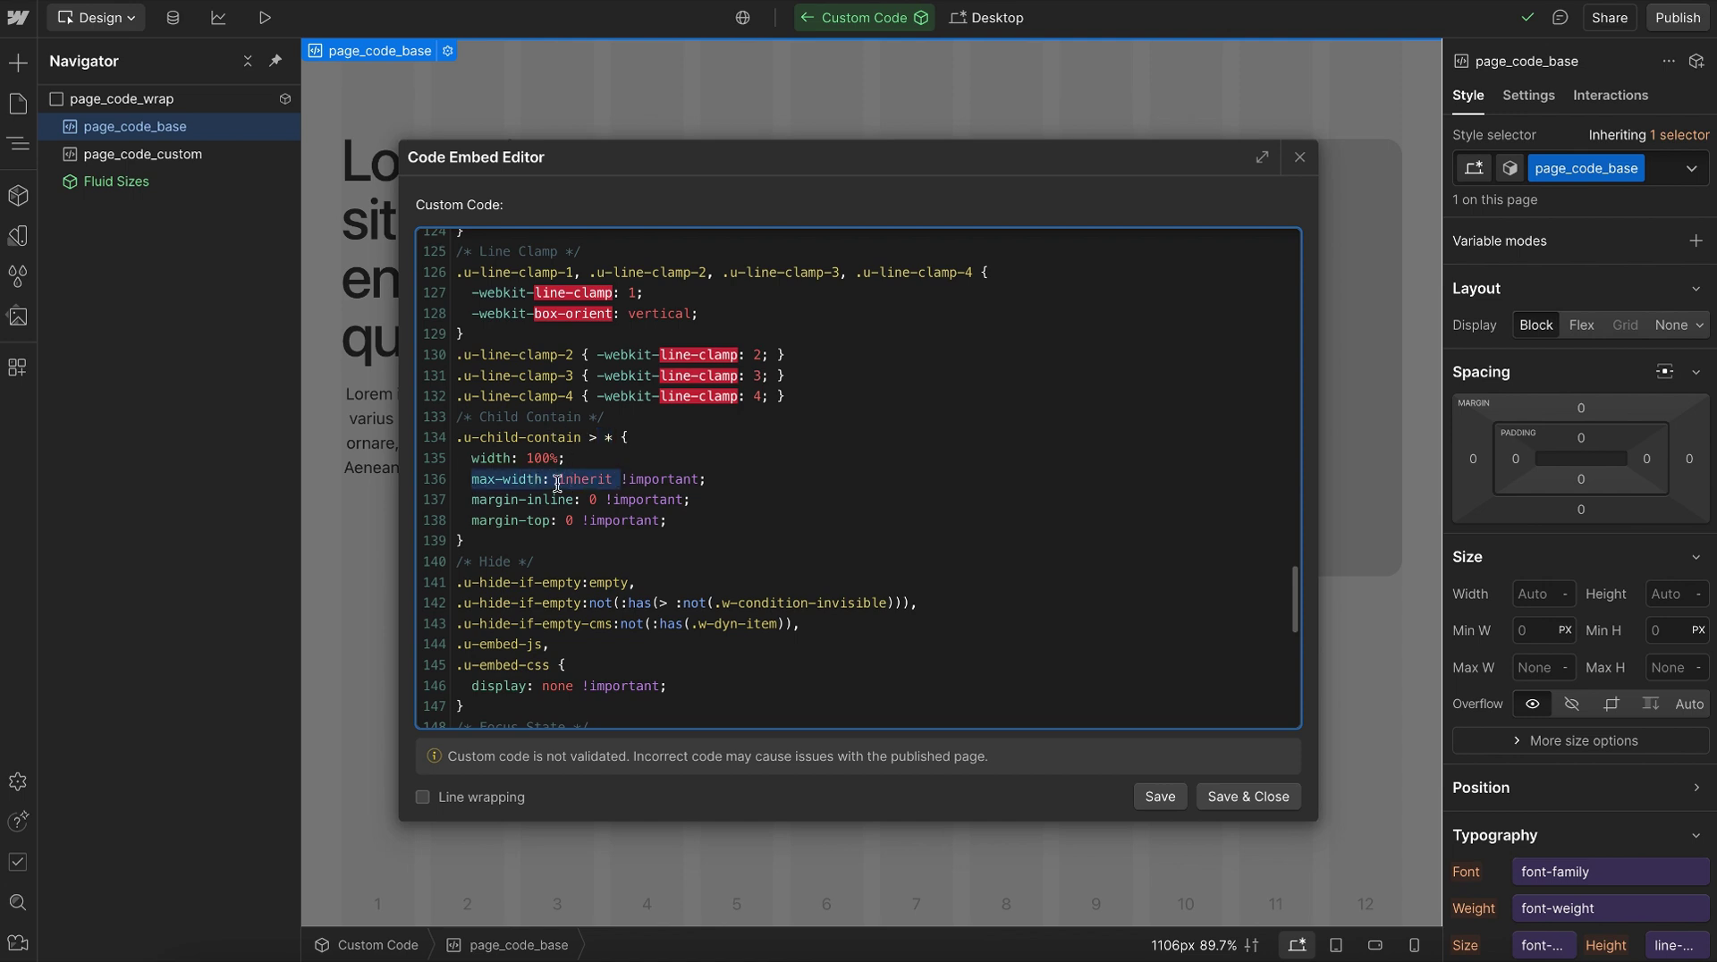
pyautogui.click(1276, 798)
# Add the u-child-contain class to the hero_main_title heading wrapper.
pyautogui.click(384, 437)
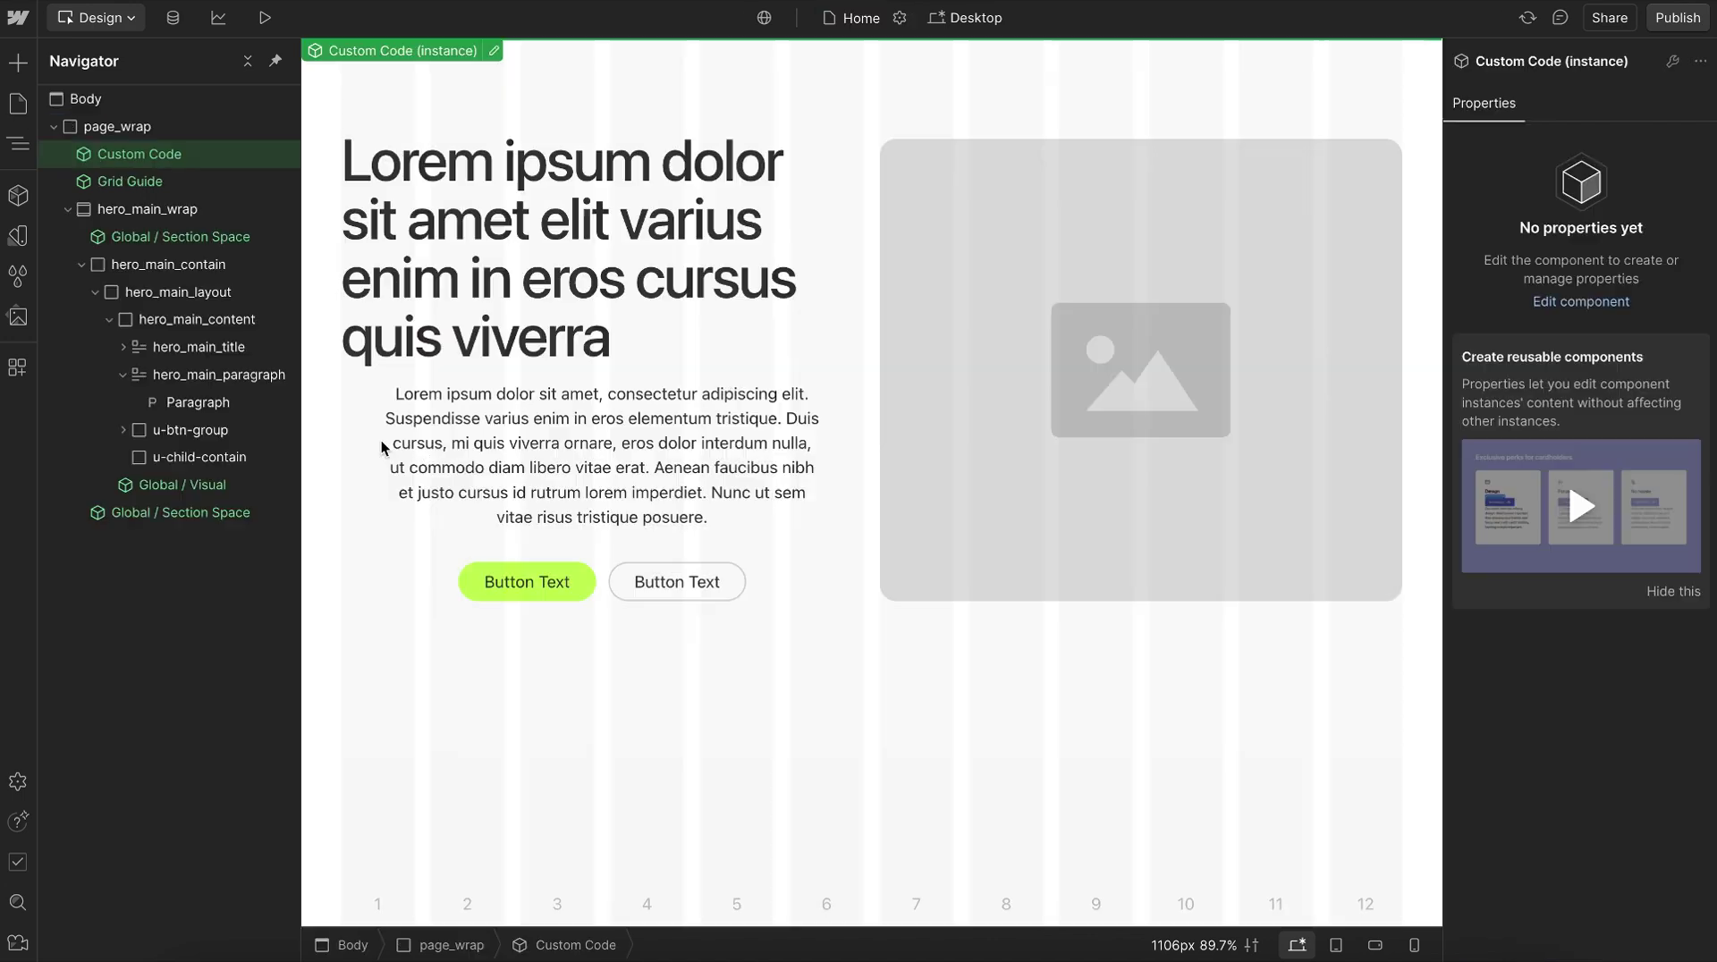
pyautogui.click(381, 440)
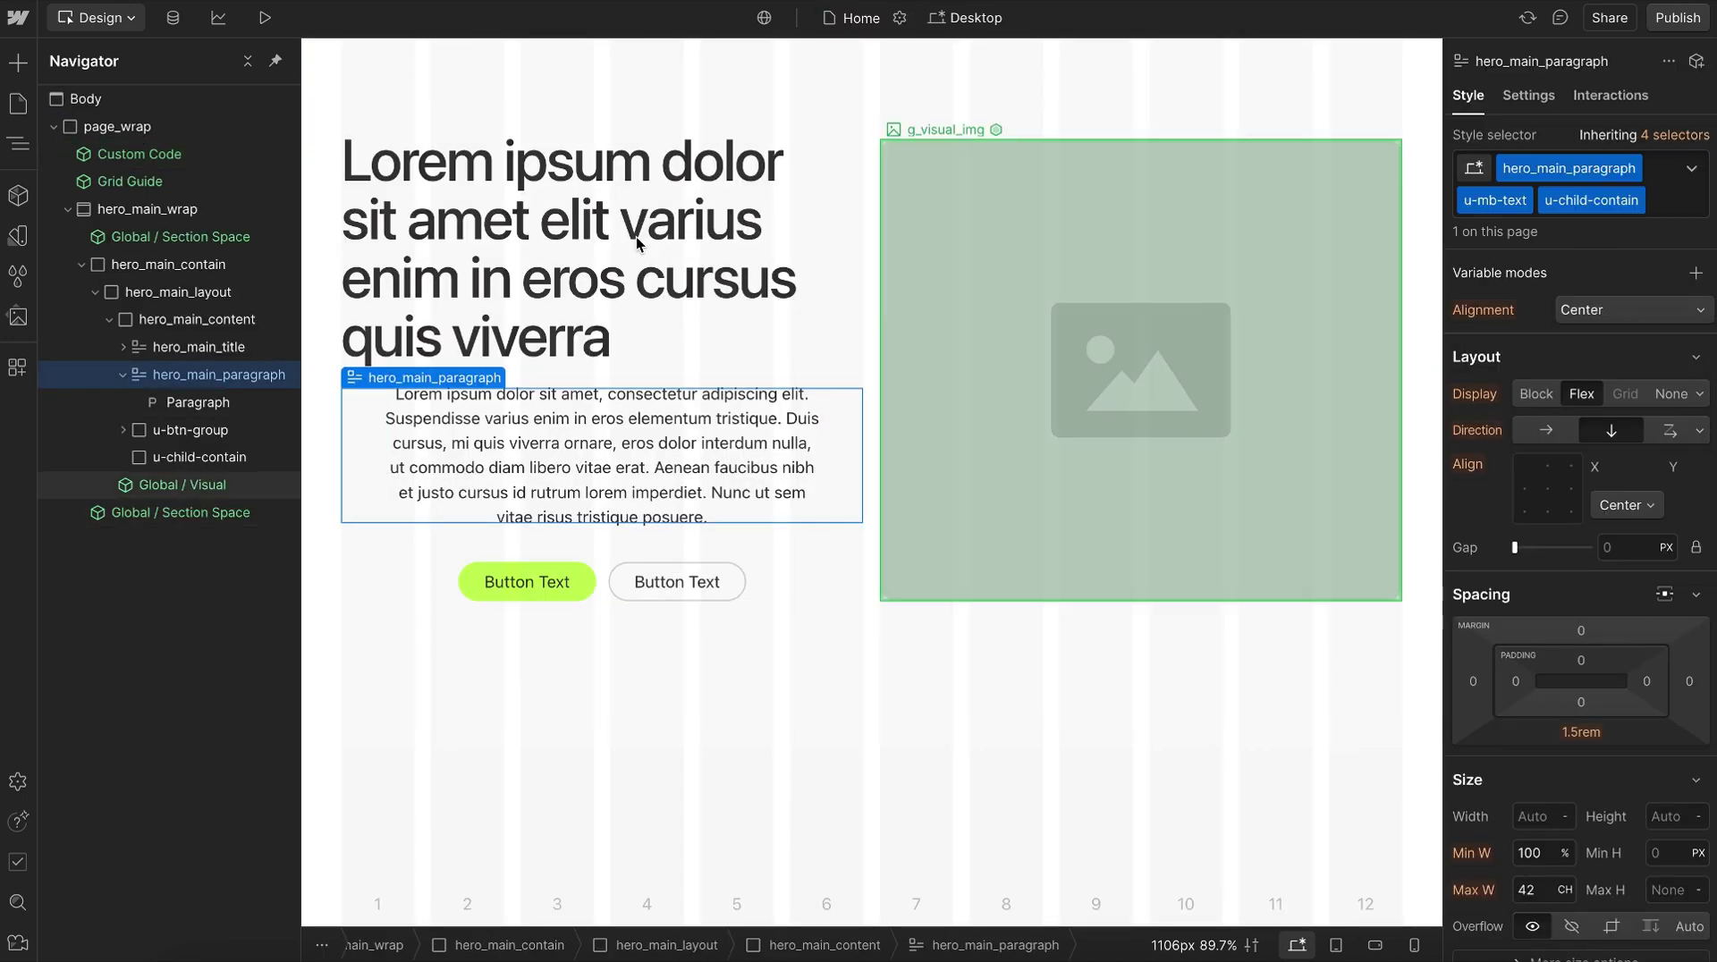
pyautogui.click(569, 247)
pyautogui.click(569, 248)
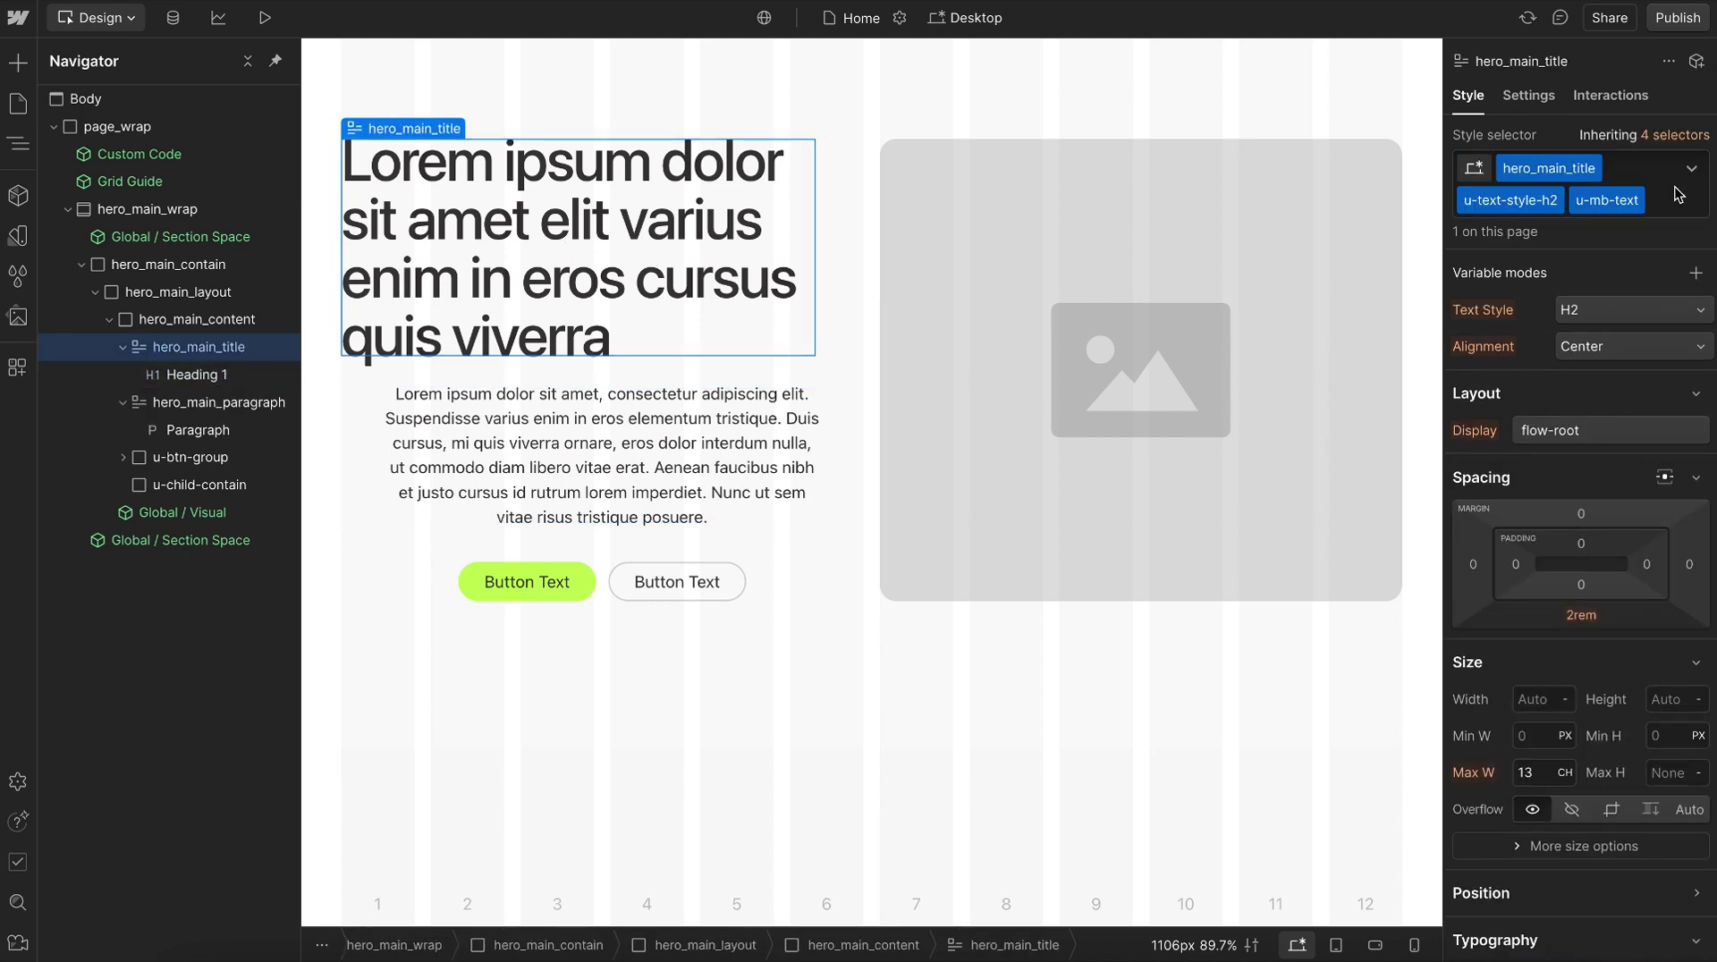
pyautogui.click(1669, 194)
pyautogui.write('u-chid')
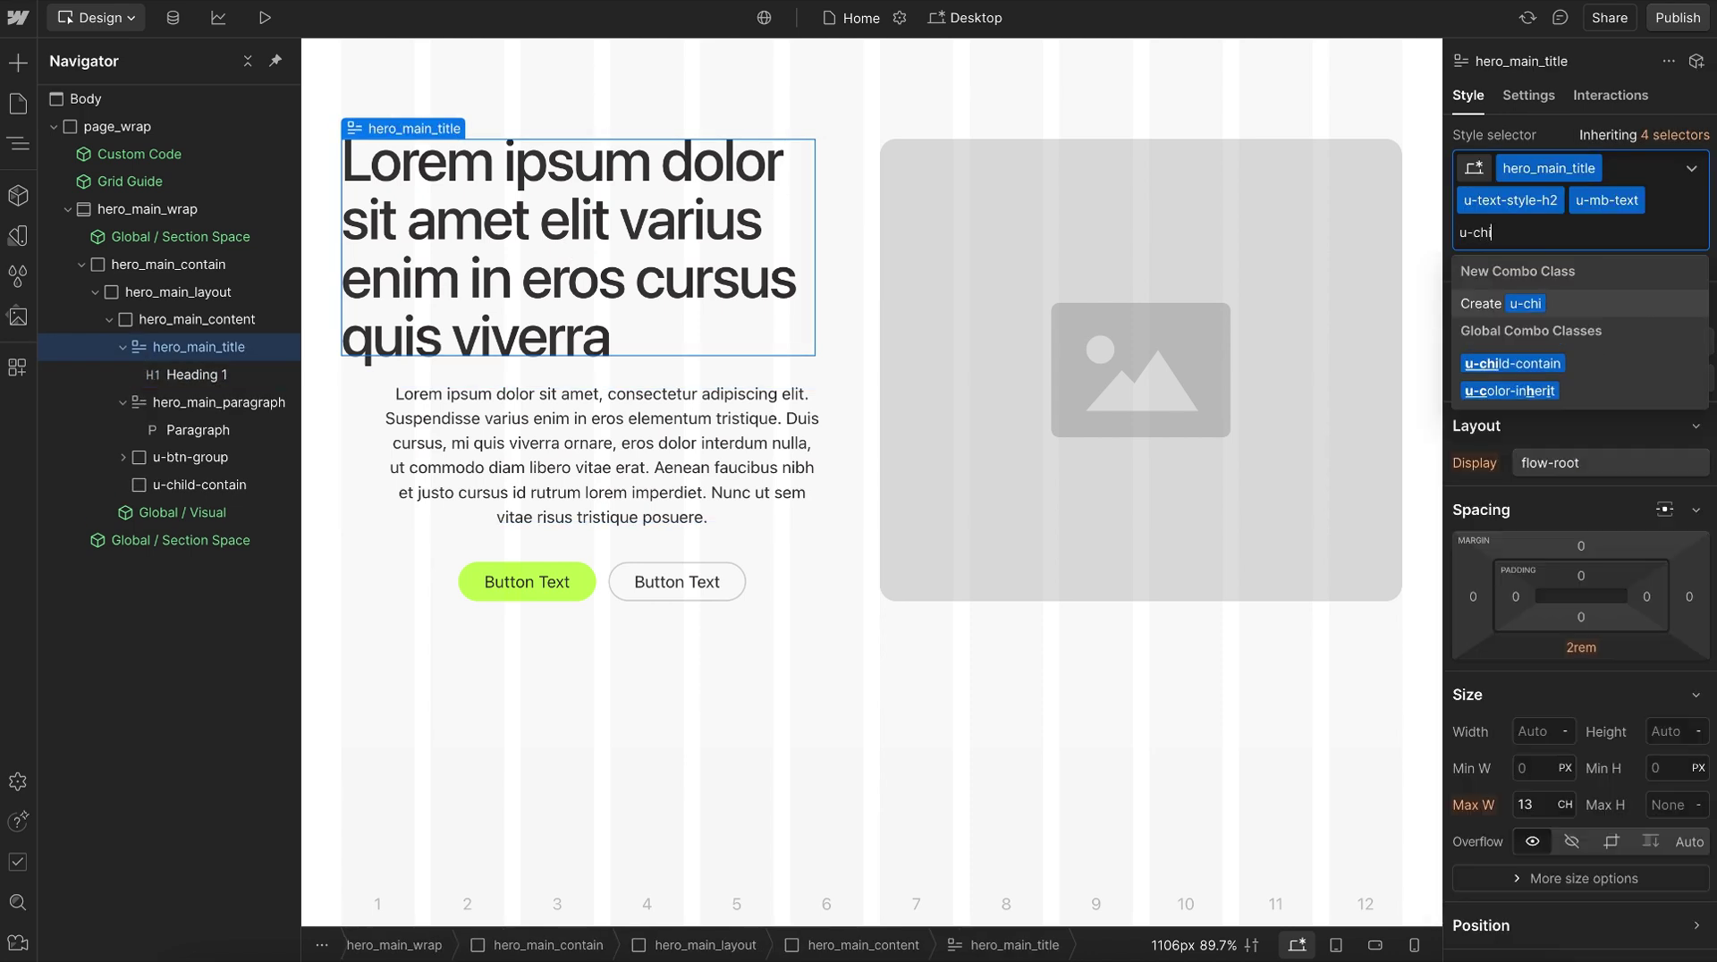
pyautogui.click(1511, 363)
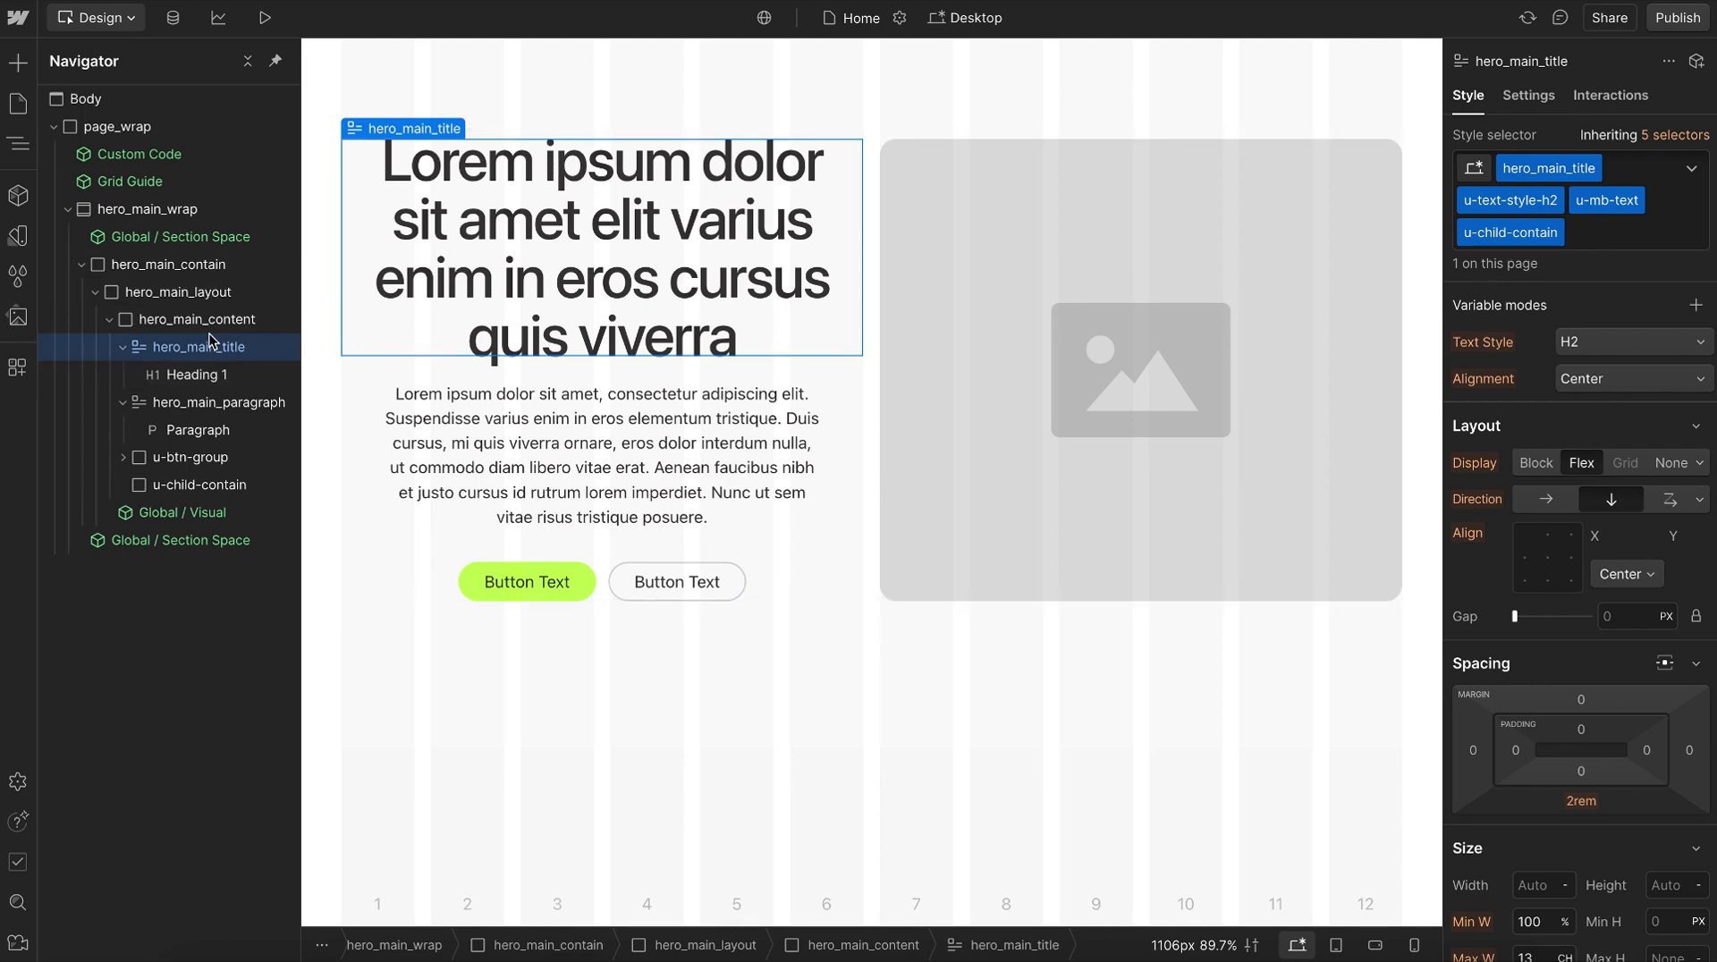
pyautogui.click(148, 209)
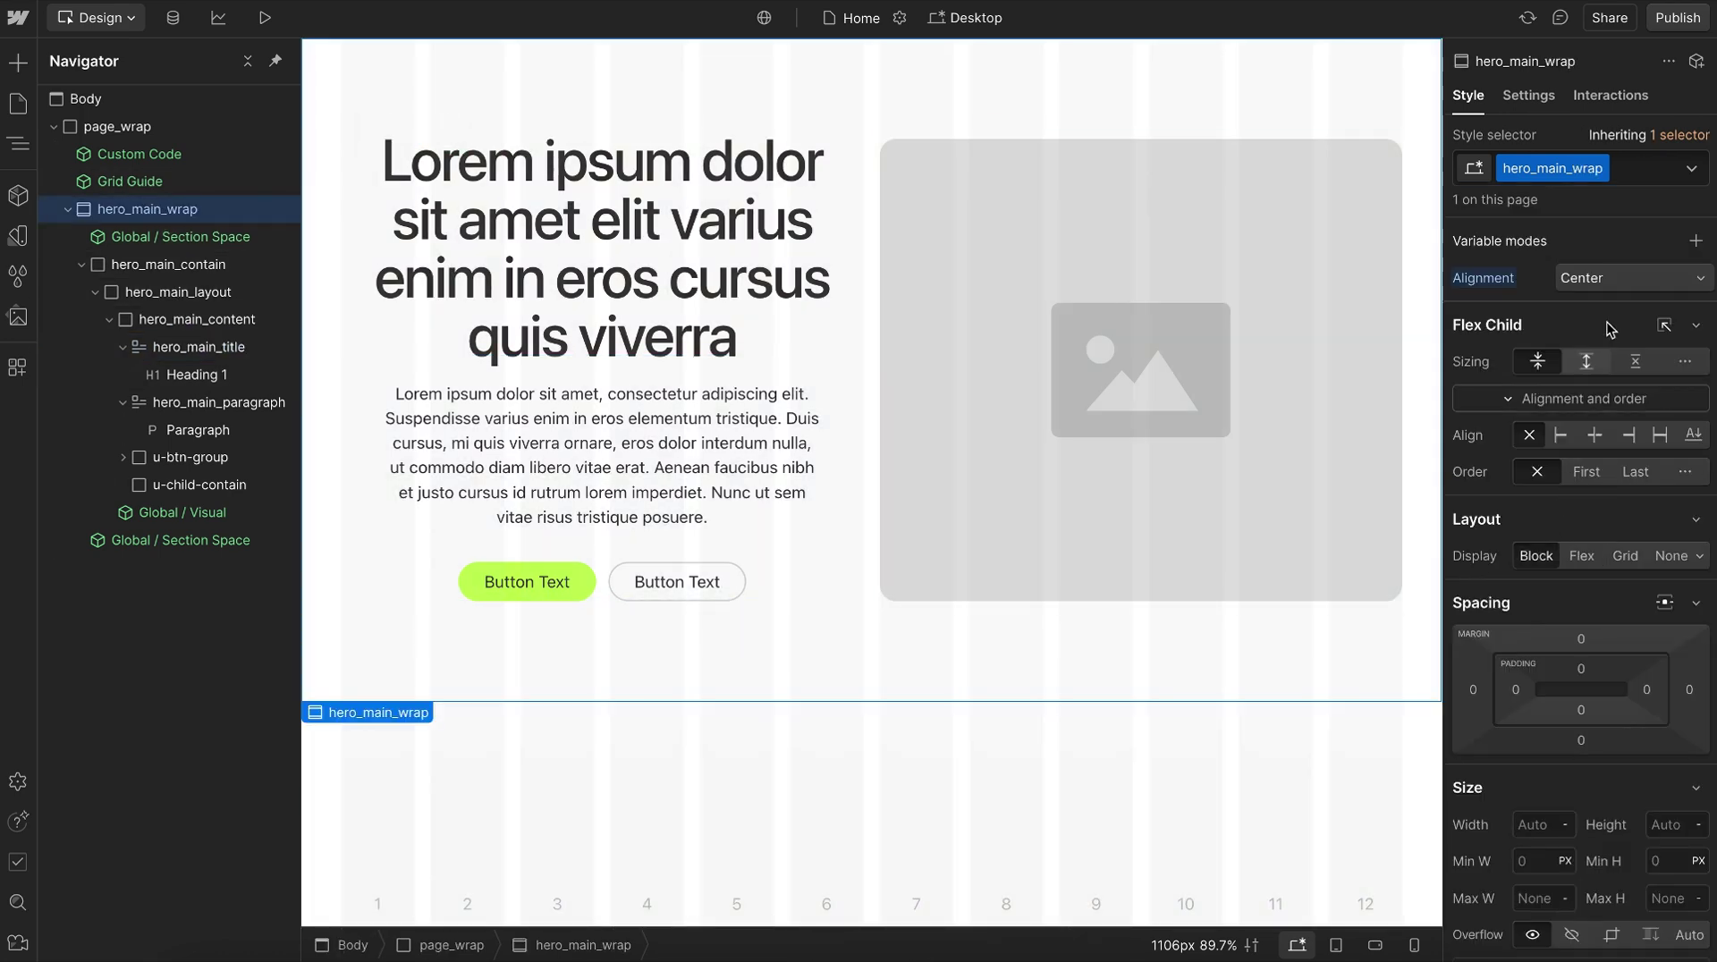
# Switch hero_main_wrap's Alignment mode to End and delete the hero heading and paragraph.
pyautogui.click(1605, 282)
pyautogui.click(1599, 366)
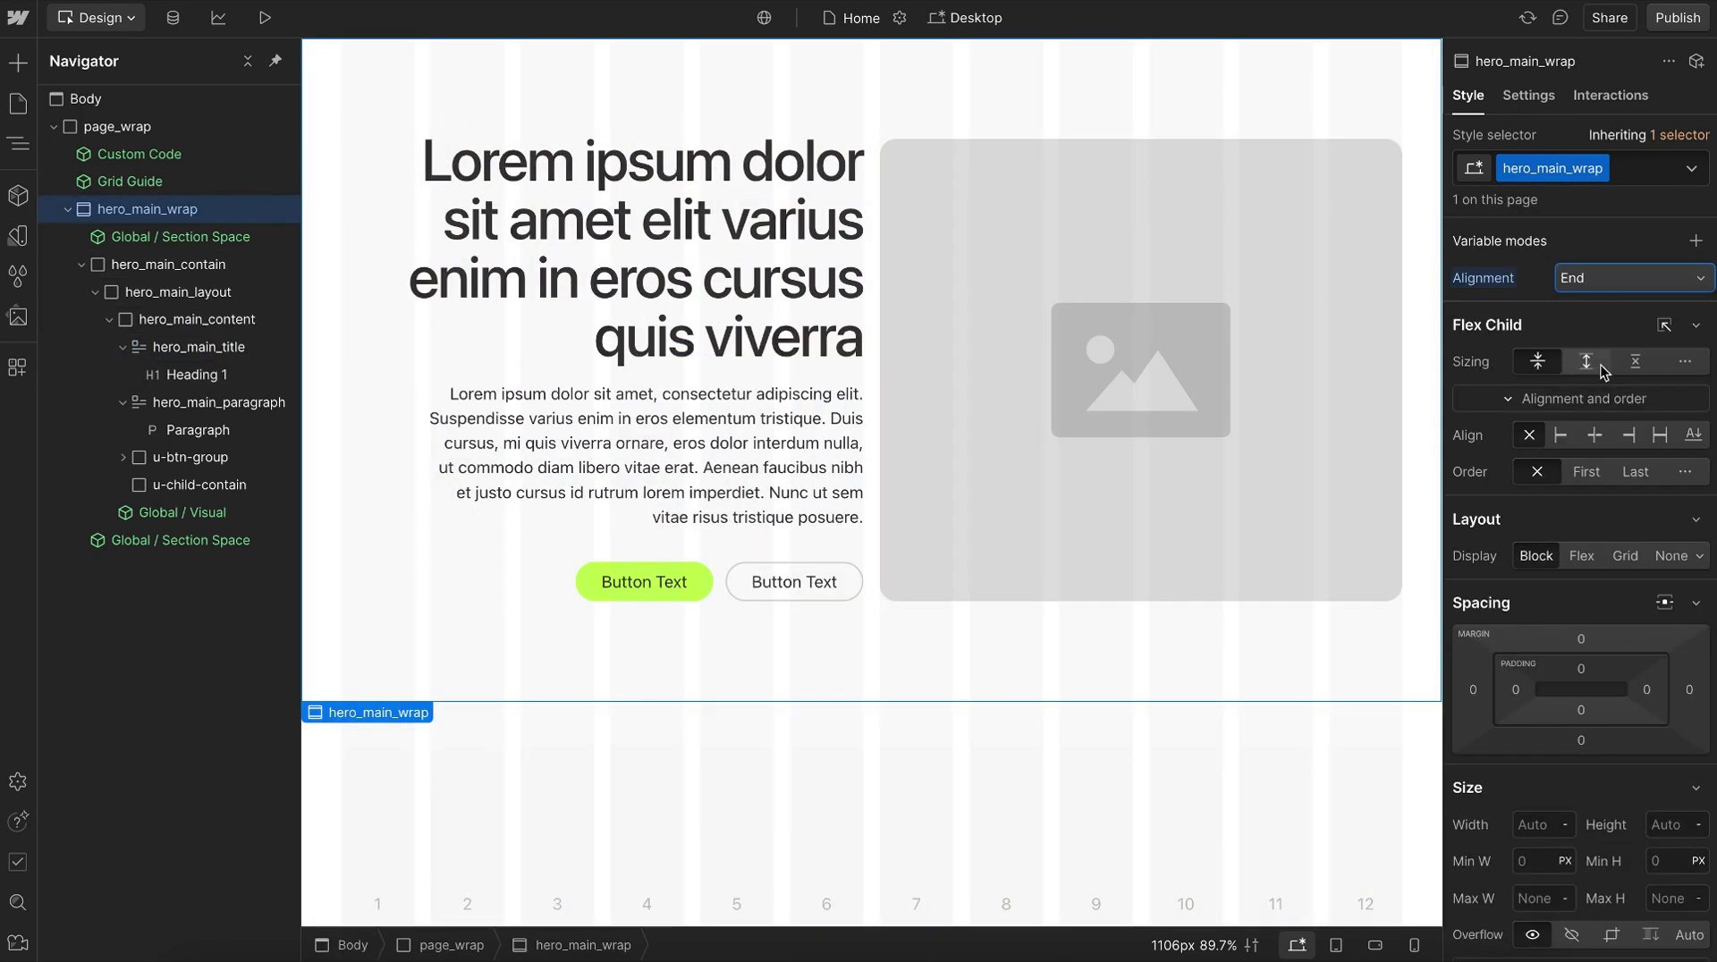
pyautogui.click(401, 426)
pyautogui.click(371, 264)
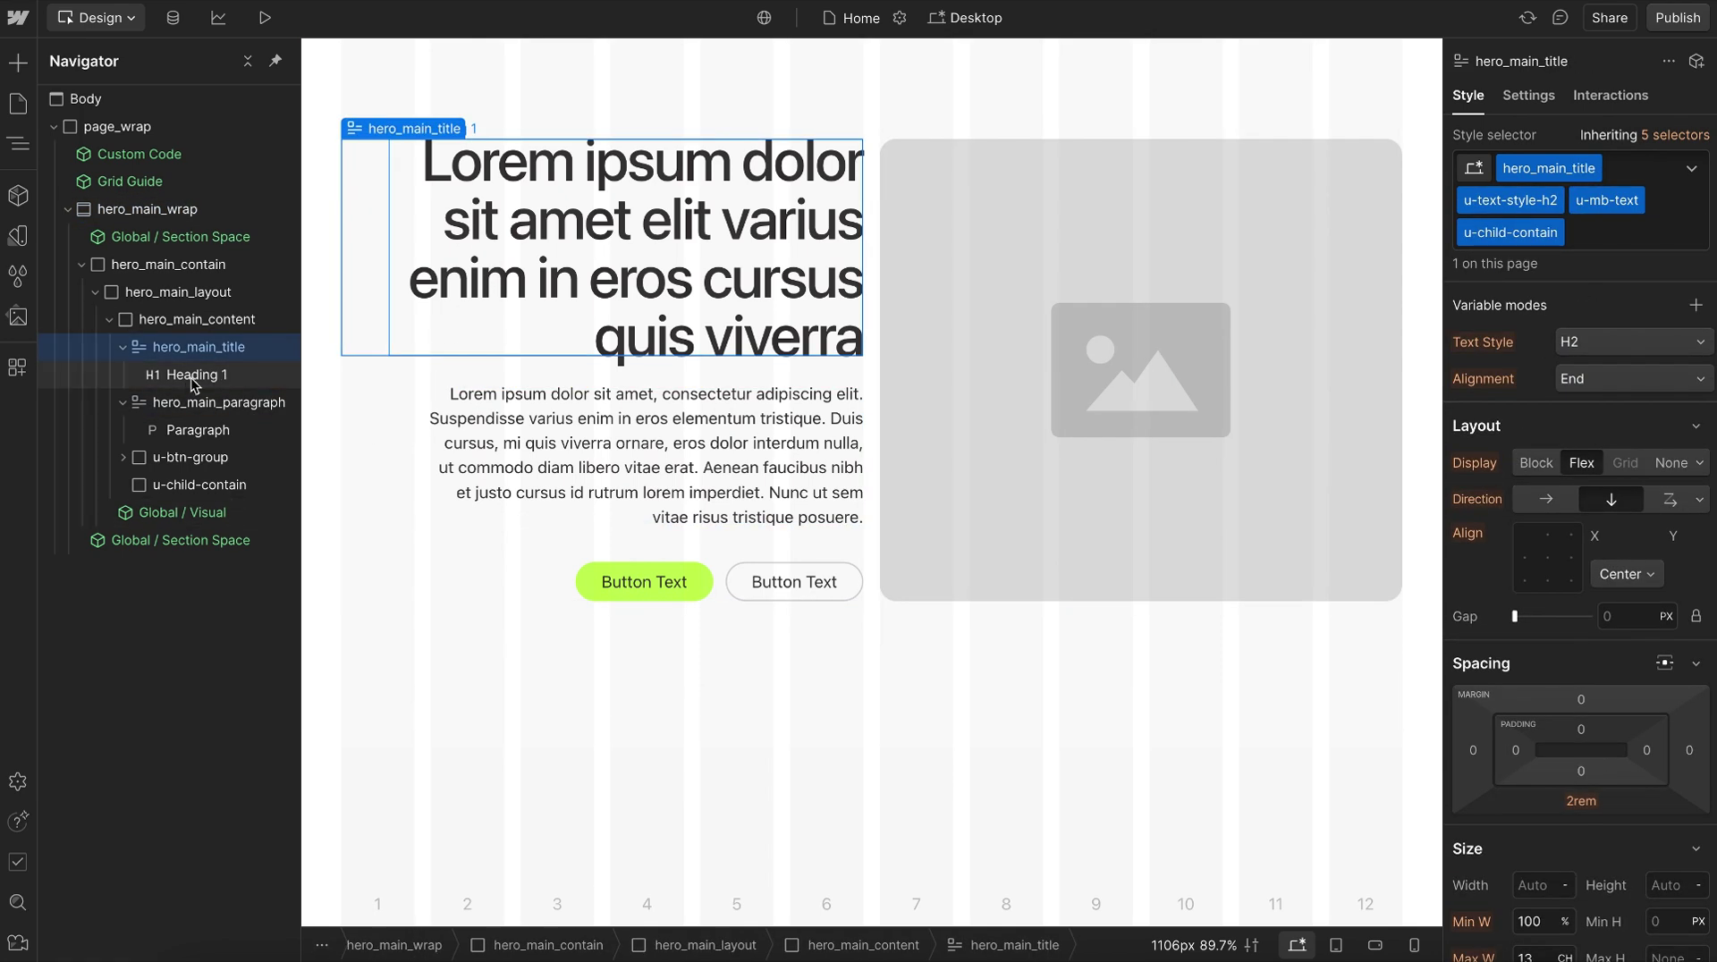
pyautogui.press('Delete')
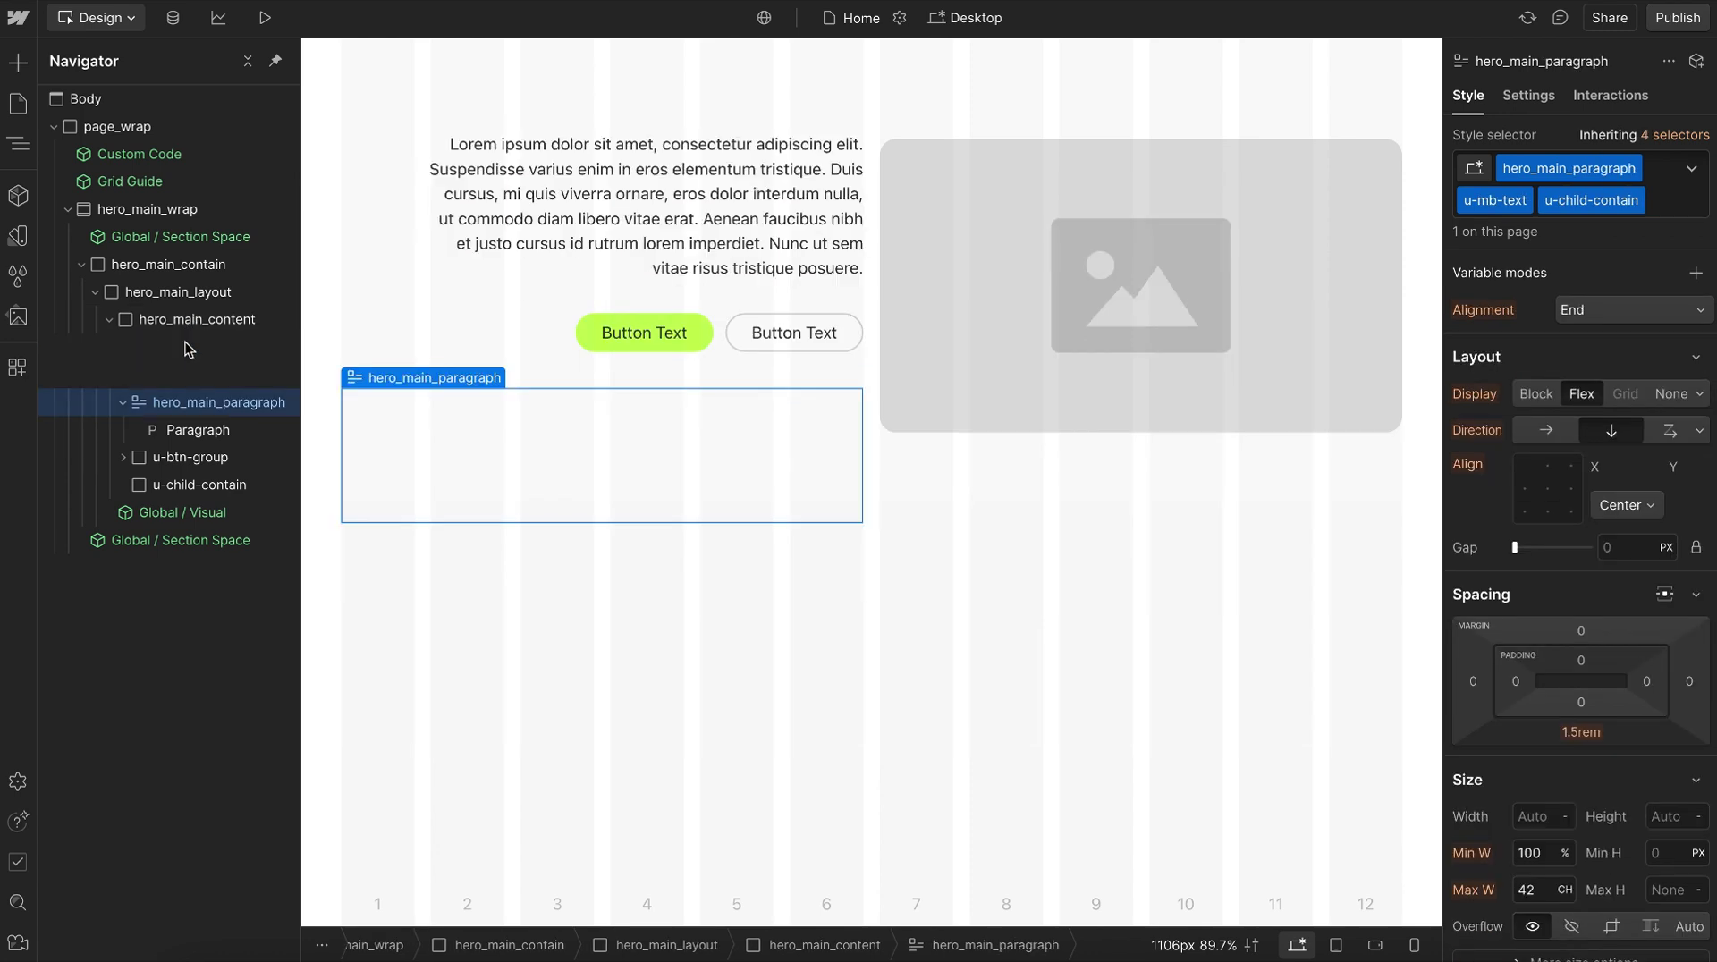
pyautogui.press('Delete')
pyautogui.press('Delete')
pyautogui.press('Delete')
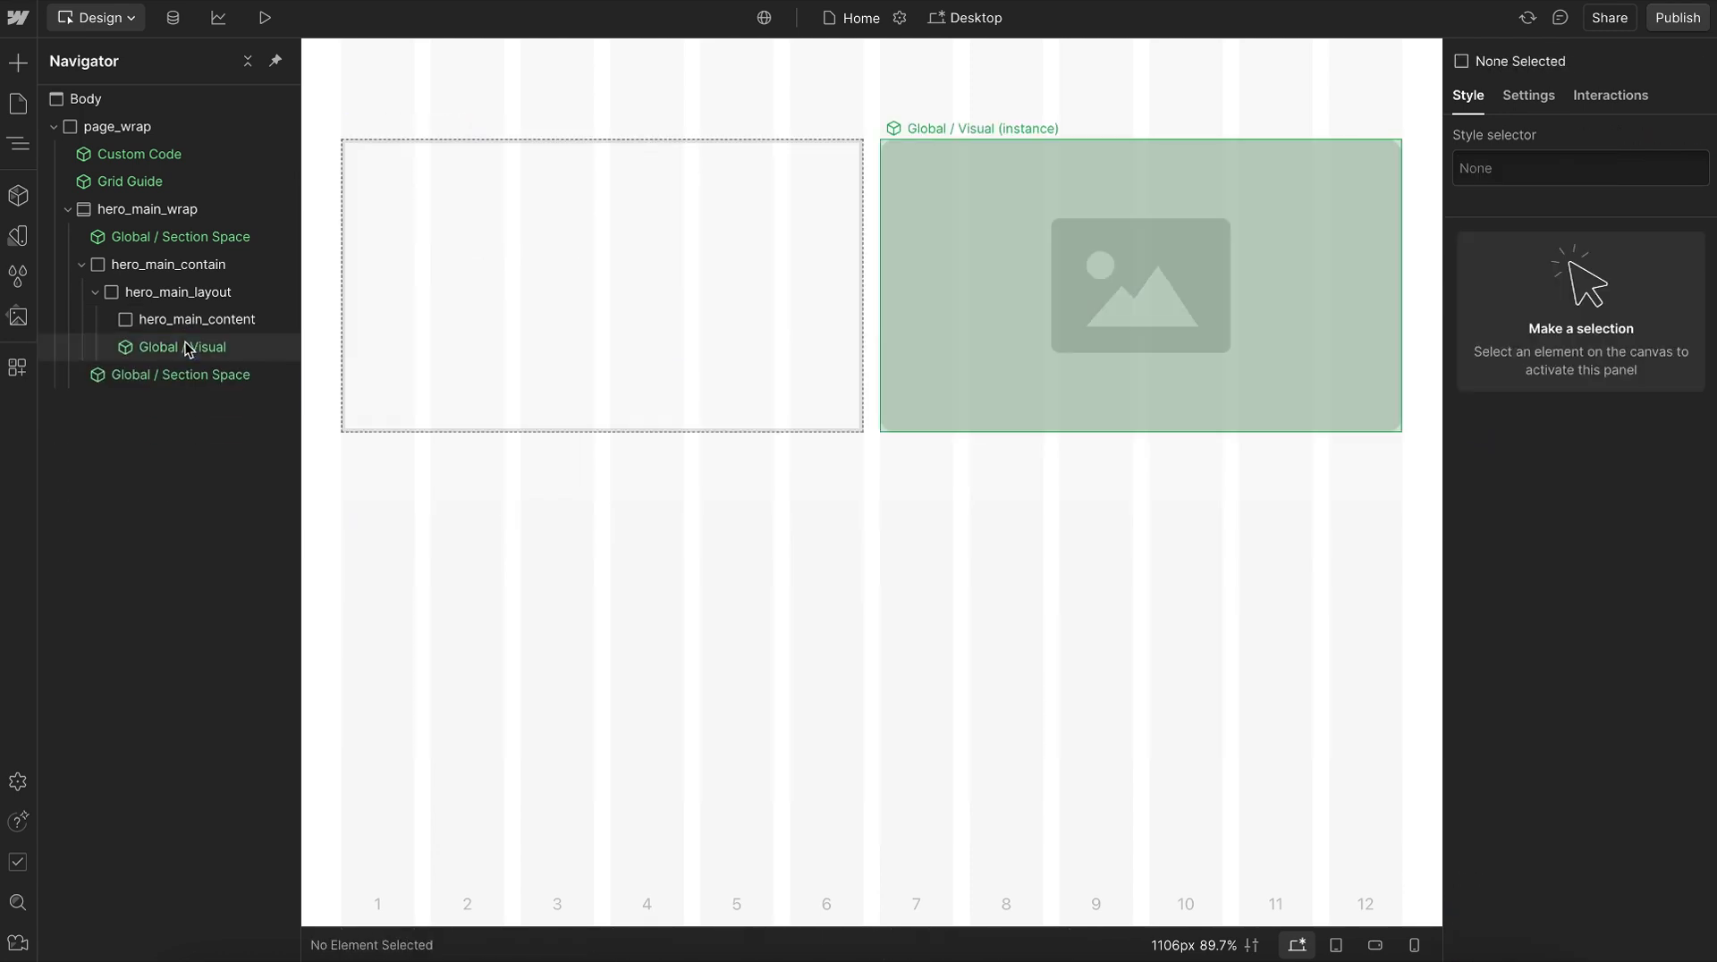
# Insert a Global / Heading component into the empty hero_main_content.
pyautogui.click(185, 322)
pyautogui.hotkey('ctrl', 'k')
pyautogui.write('head')
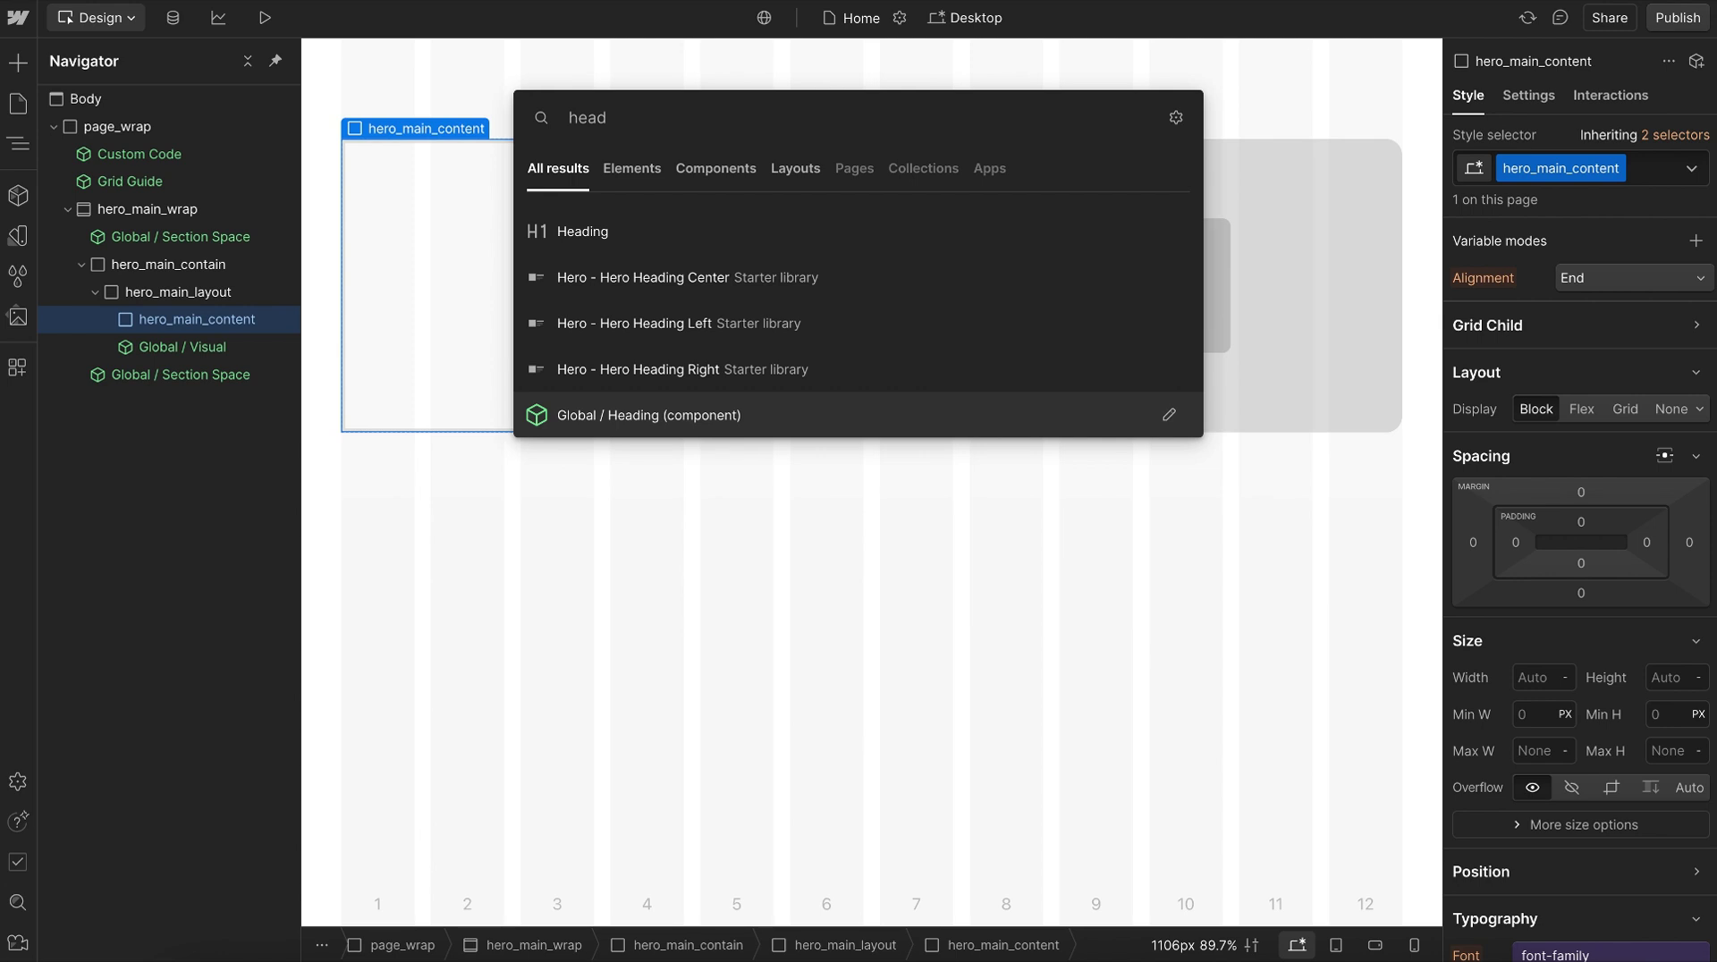
pyautogui.press('Return')
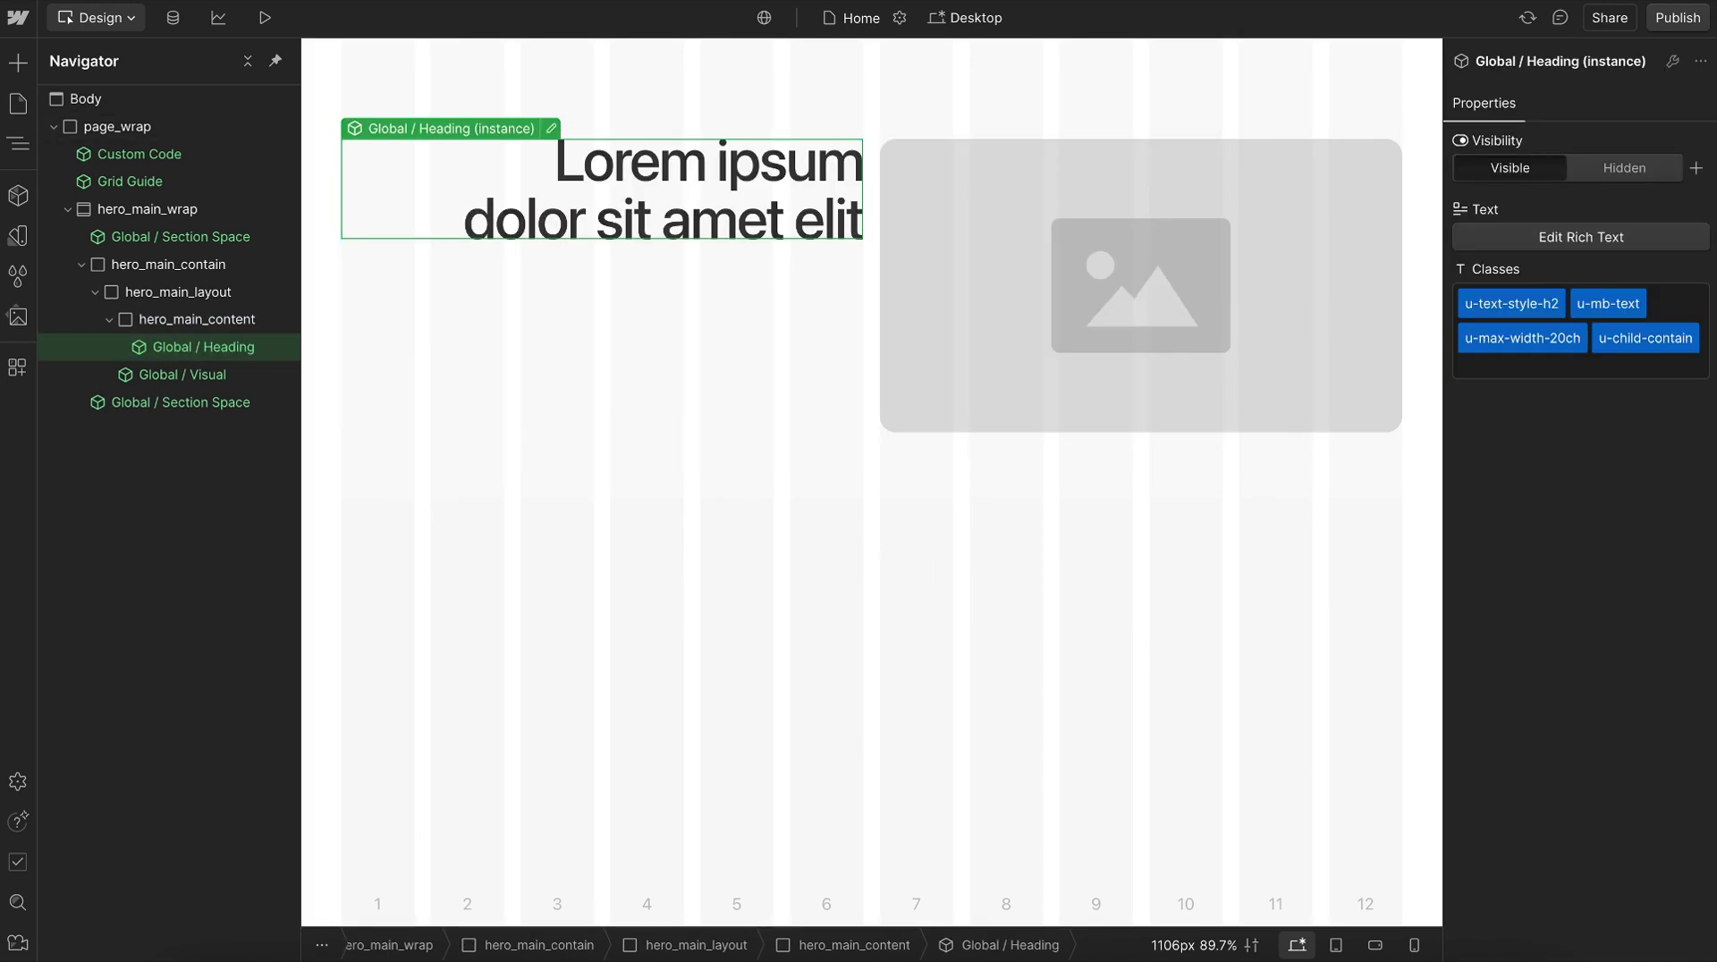
# Remove and re-apply the heading's u-child-contain class.
pyautogui.doubleClick(1635, 347)
pyautogui.press('BackSpace')
pyautogui.press('BackSpace')
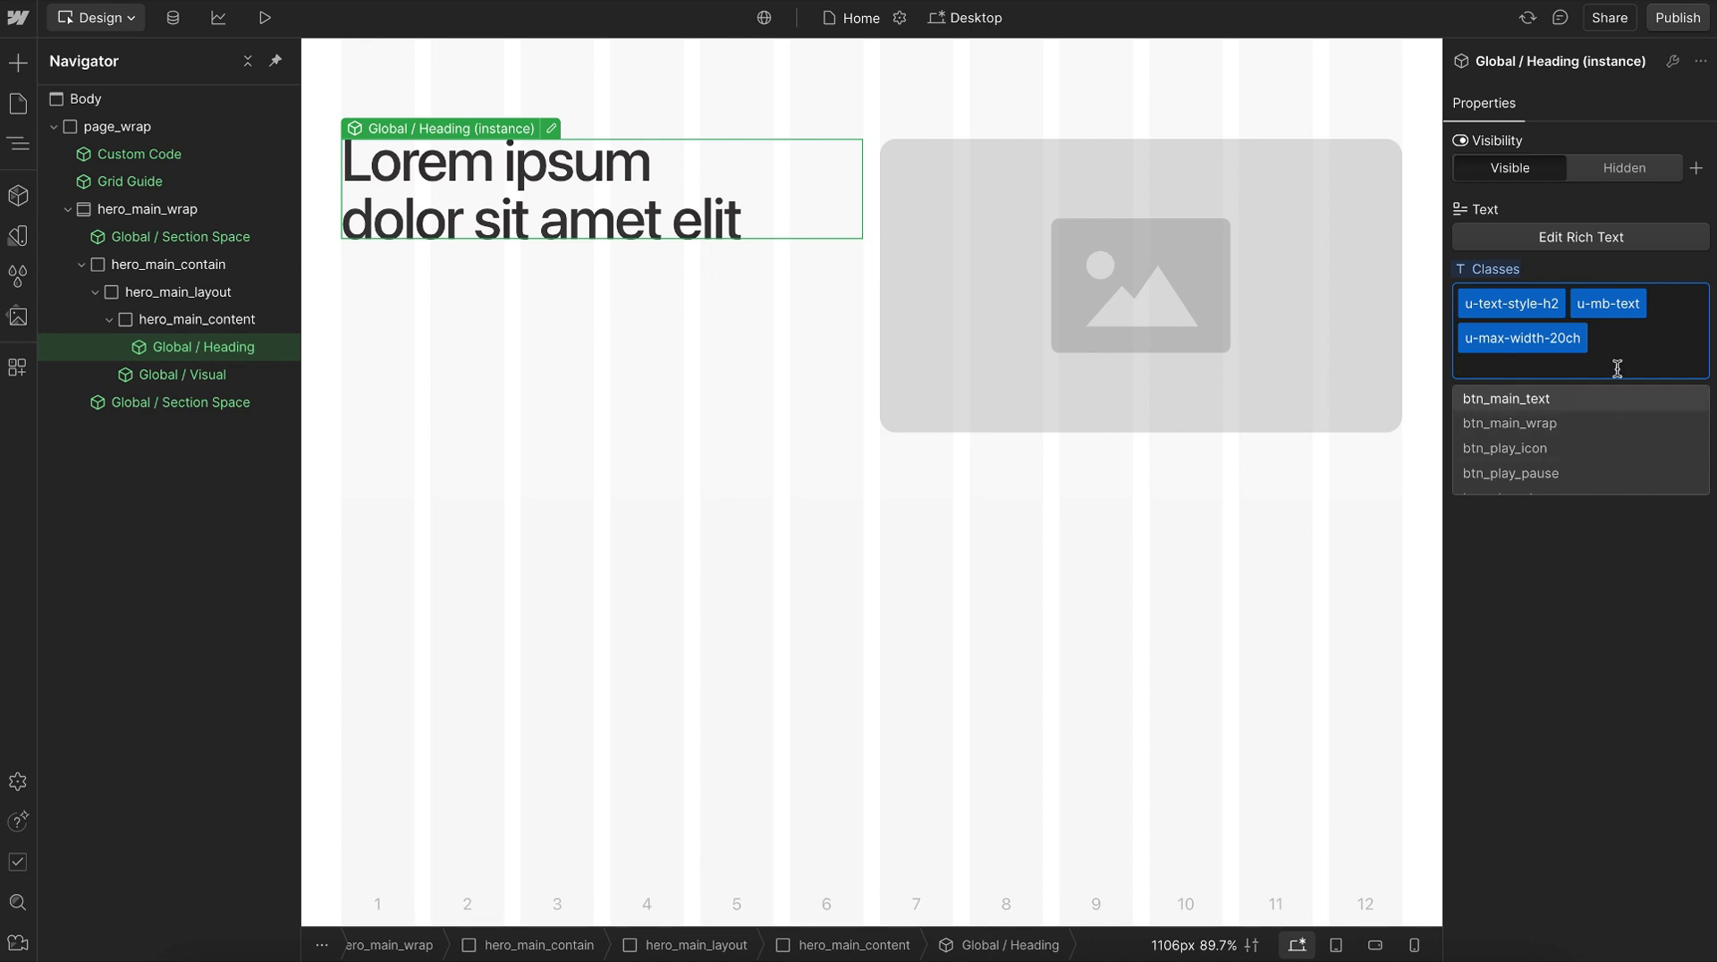
pyautogui.write('u-ch')
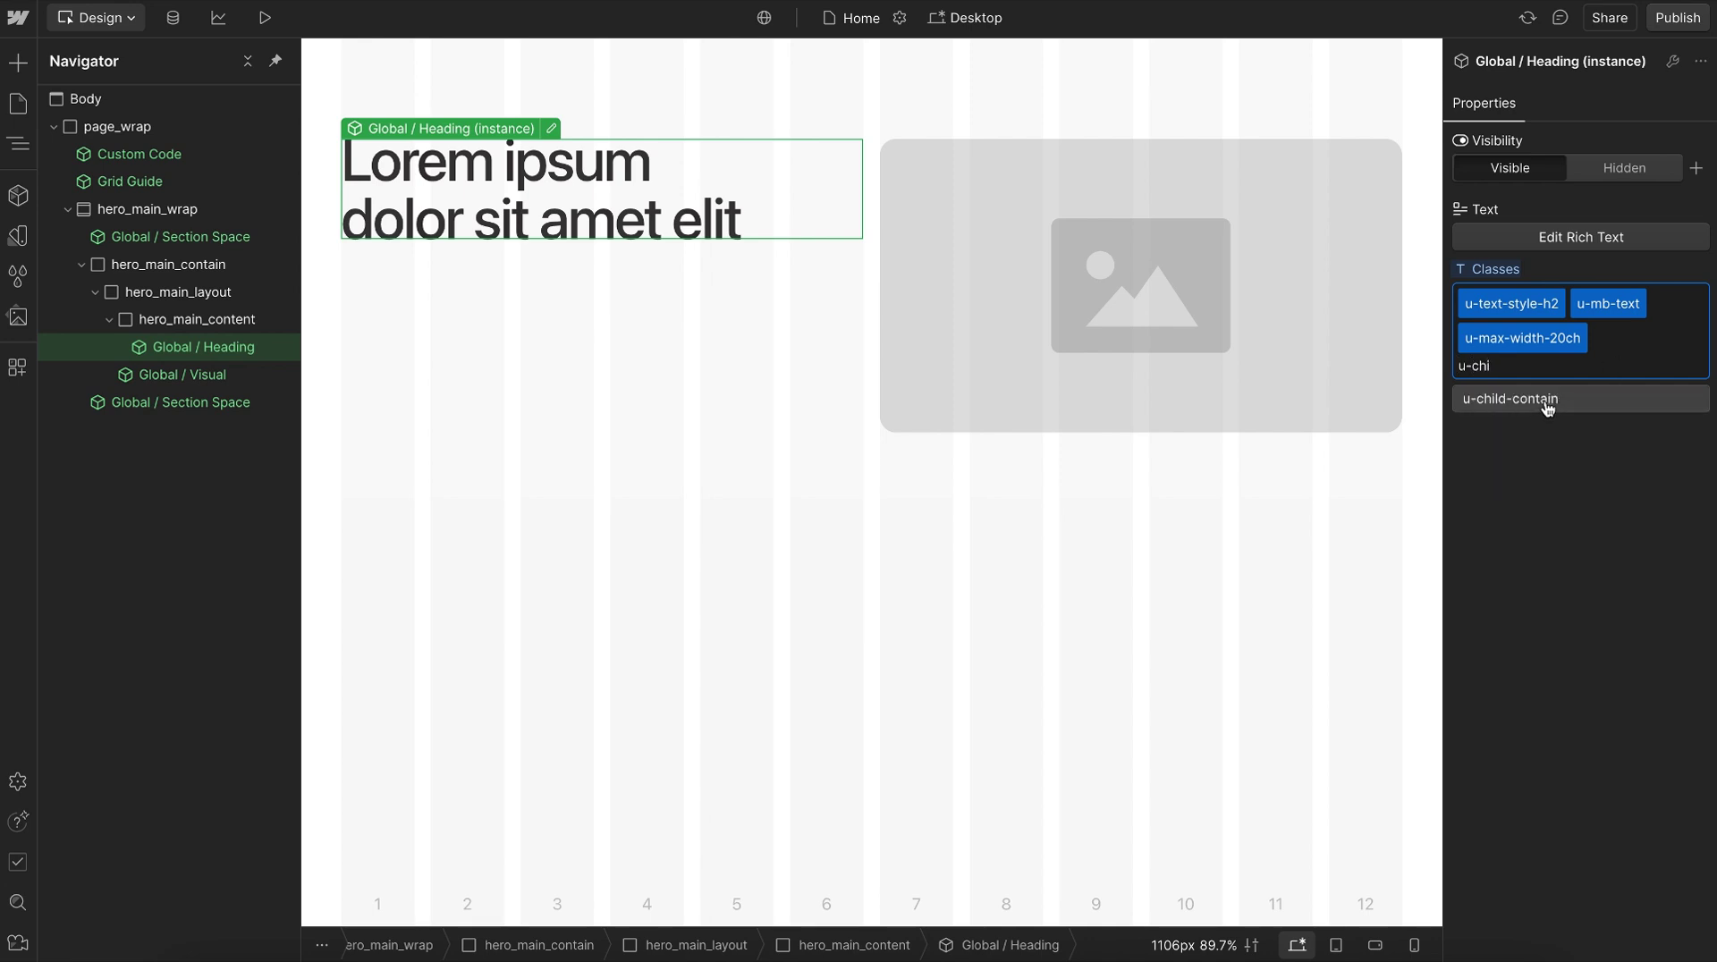
pyautogui.write('i')
pyautogui.click(1547, 402)
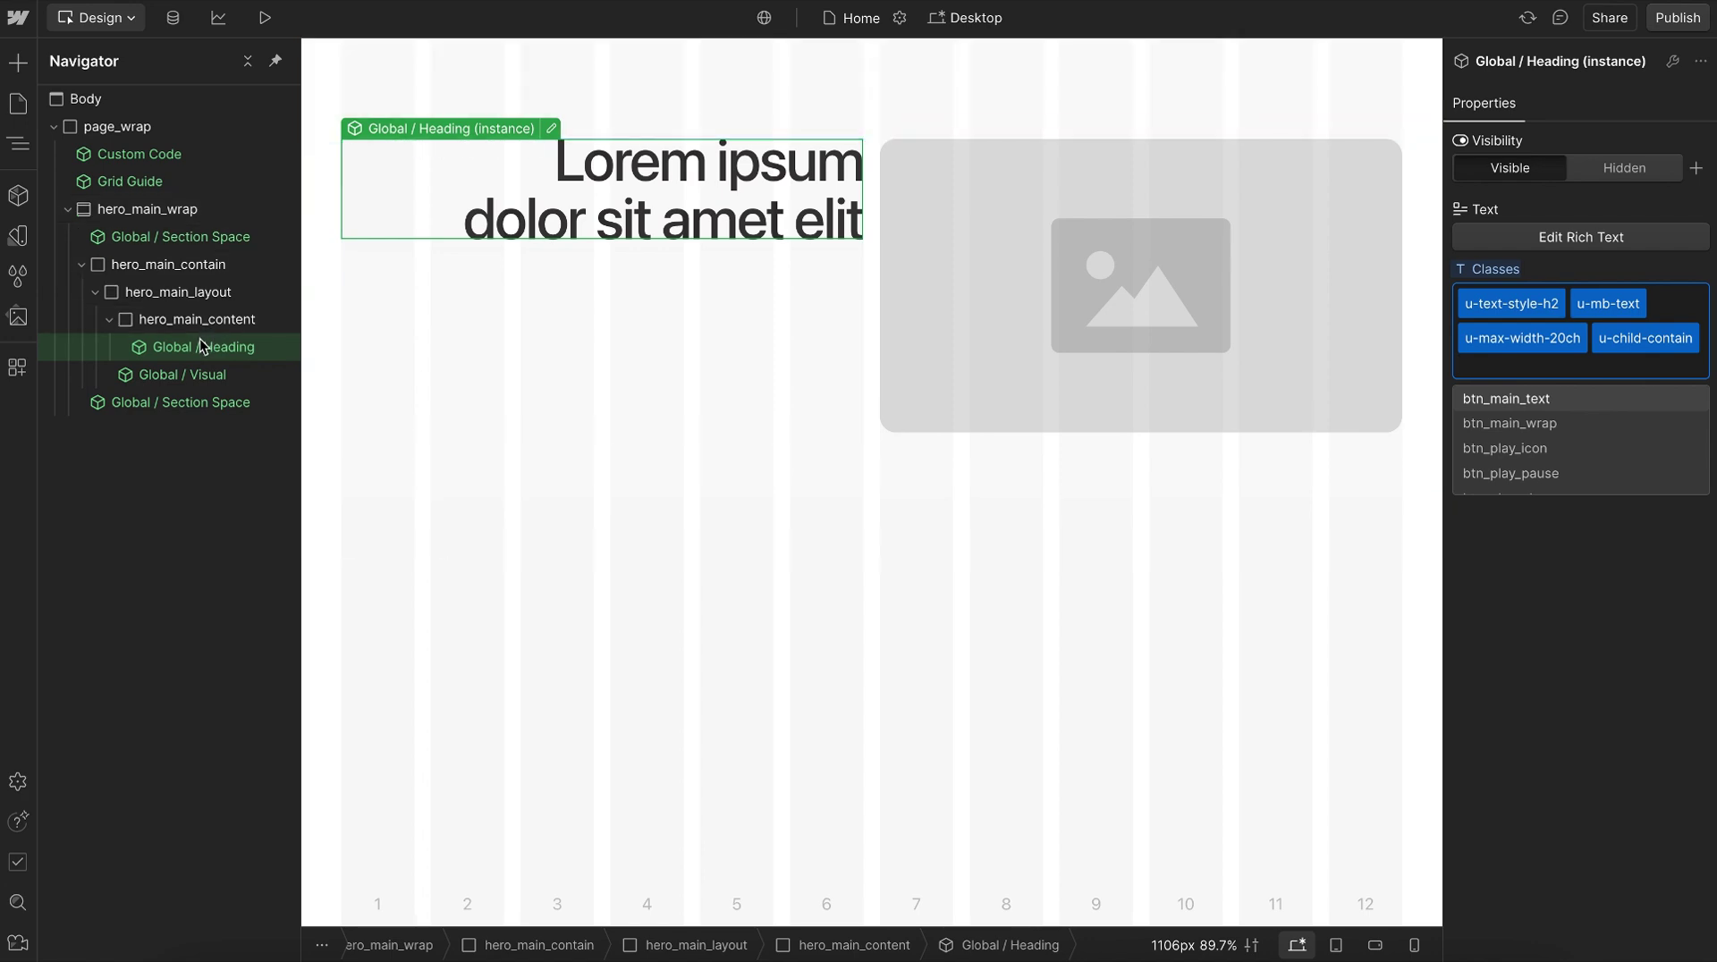
# Insert a Global / Paragraph under the heading and change its width class to u-max-width-40ch.
pyautogui.hotkey('ctrl', 'k')
pyautogui.write('para')
pyautogui.press('Down')
pyautogui.press('Return')
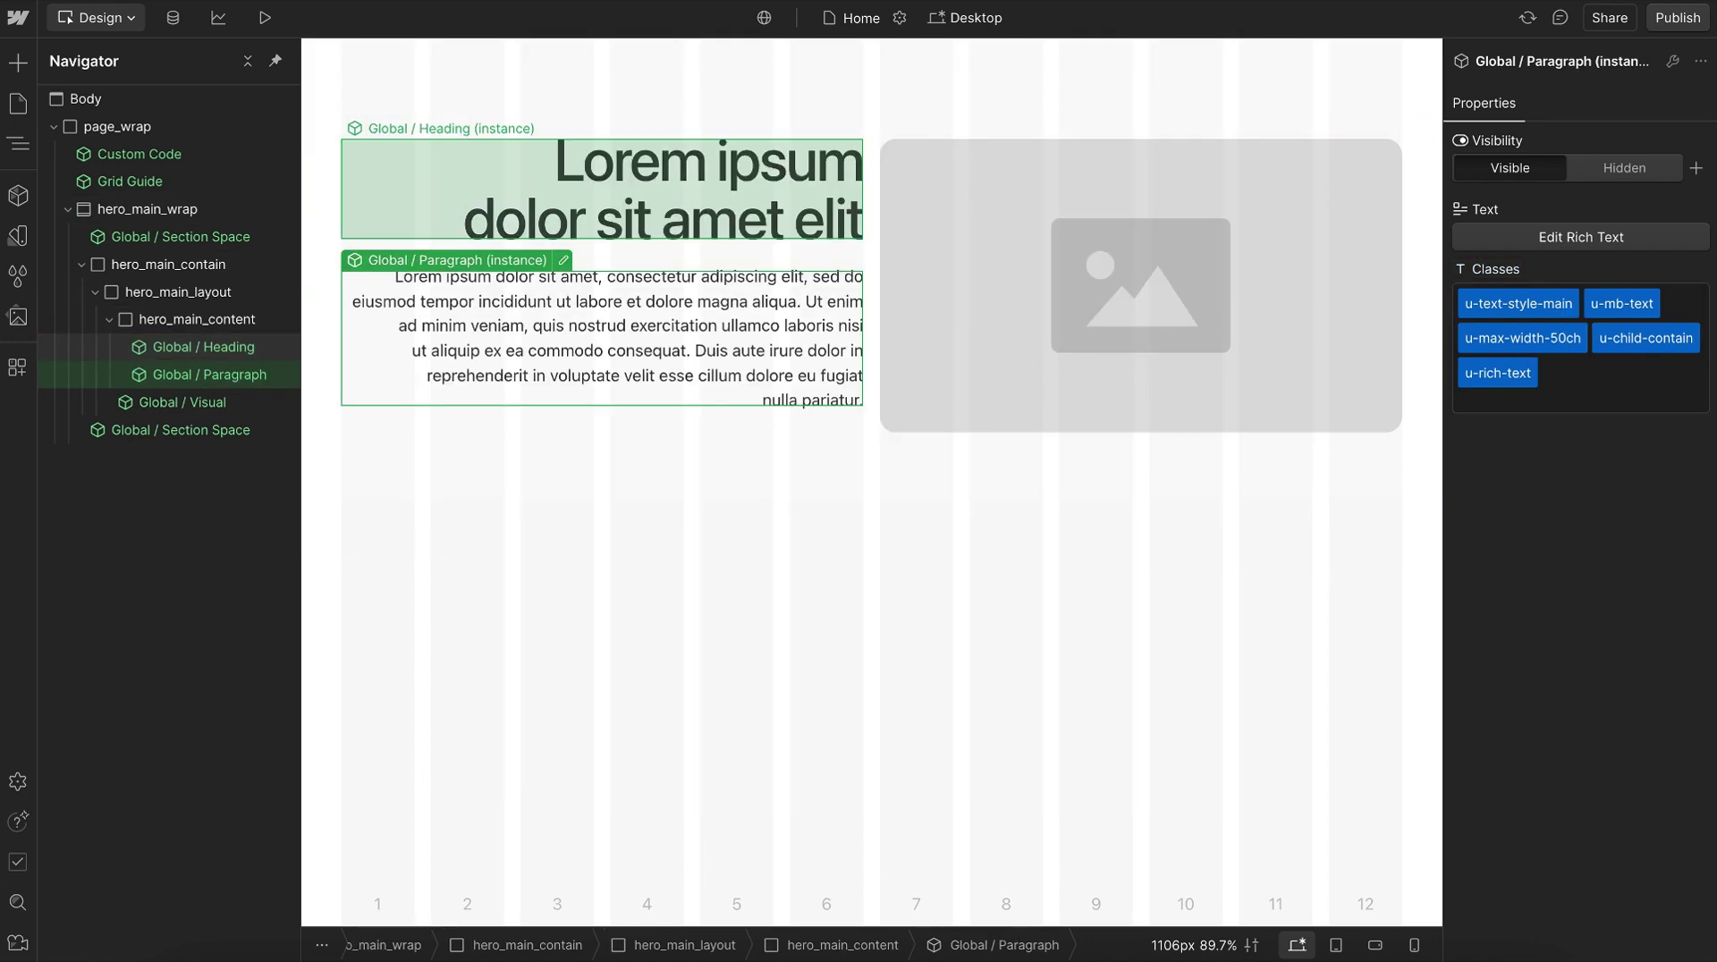
pyautogui.doubleClick(1548, 340)
pyautogui.click(1563, 338)
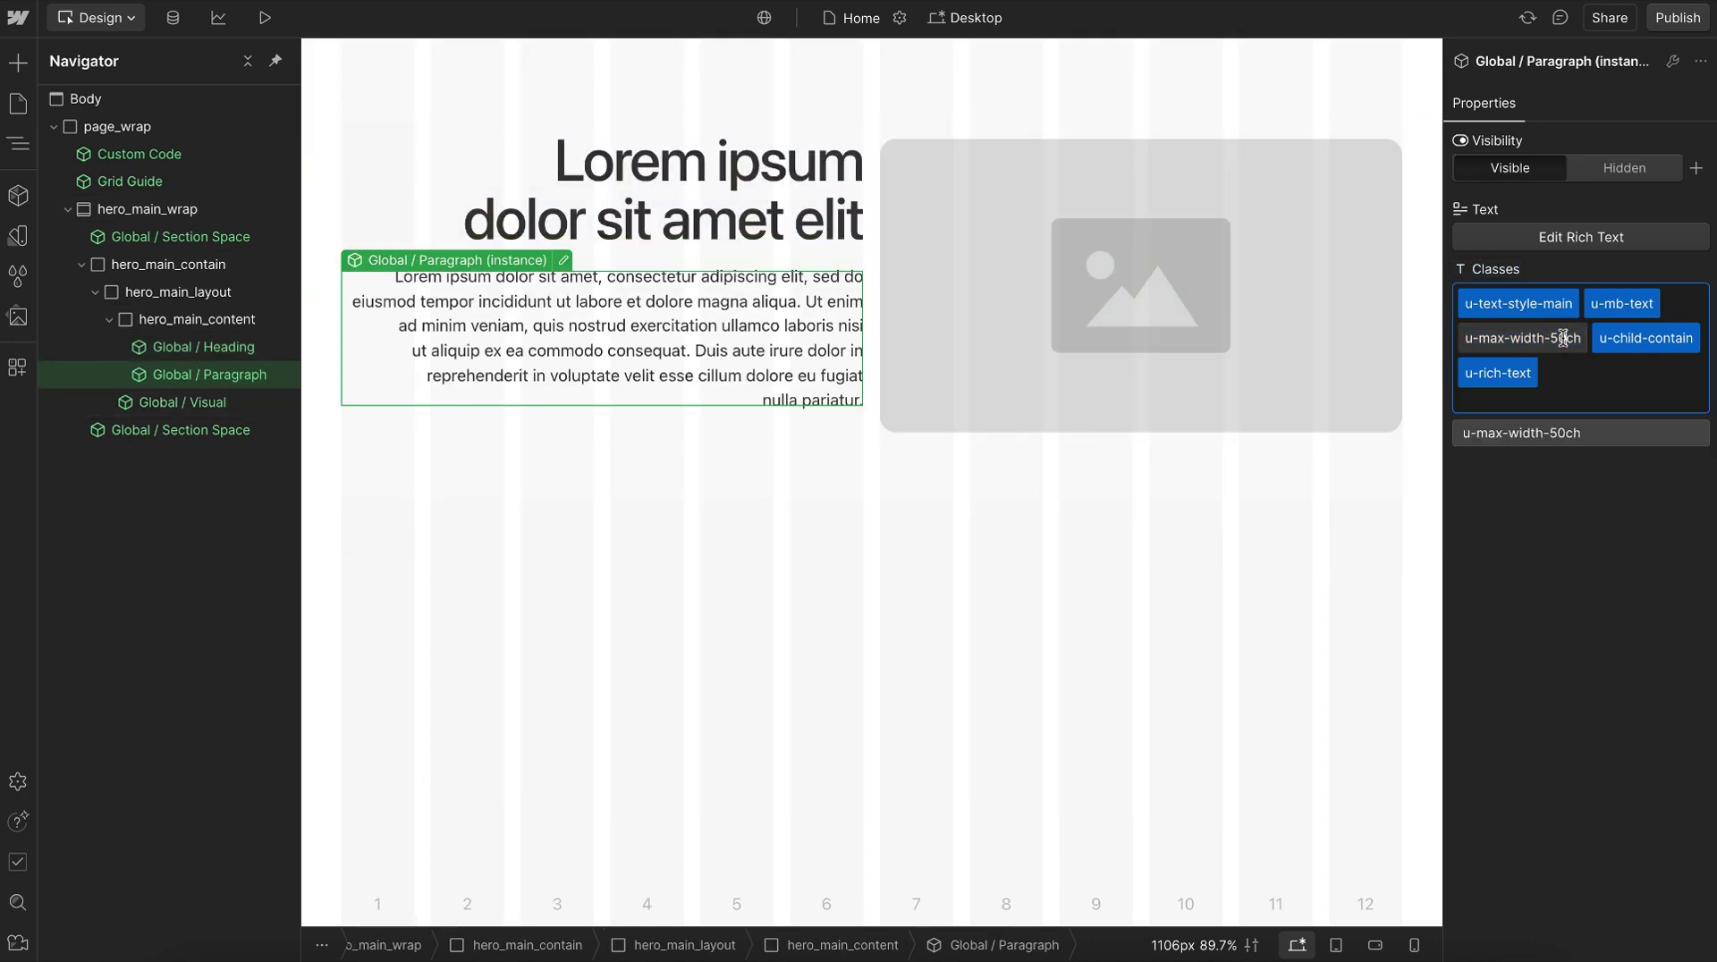
pyautogui.press('BackSpace')
pyautogui.write('4')
pyautogui.press('Return')
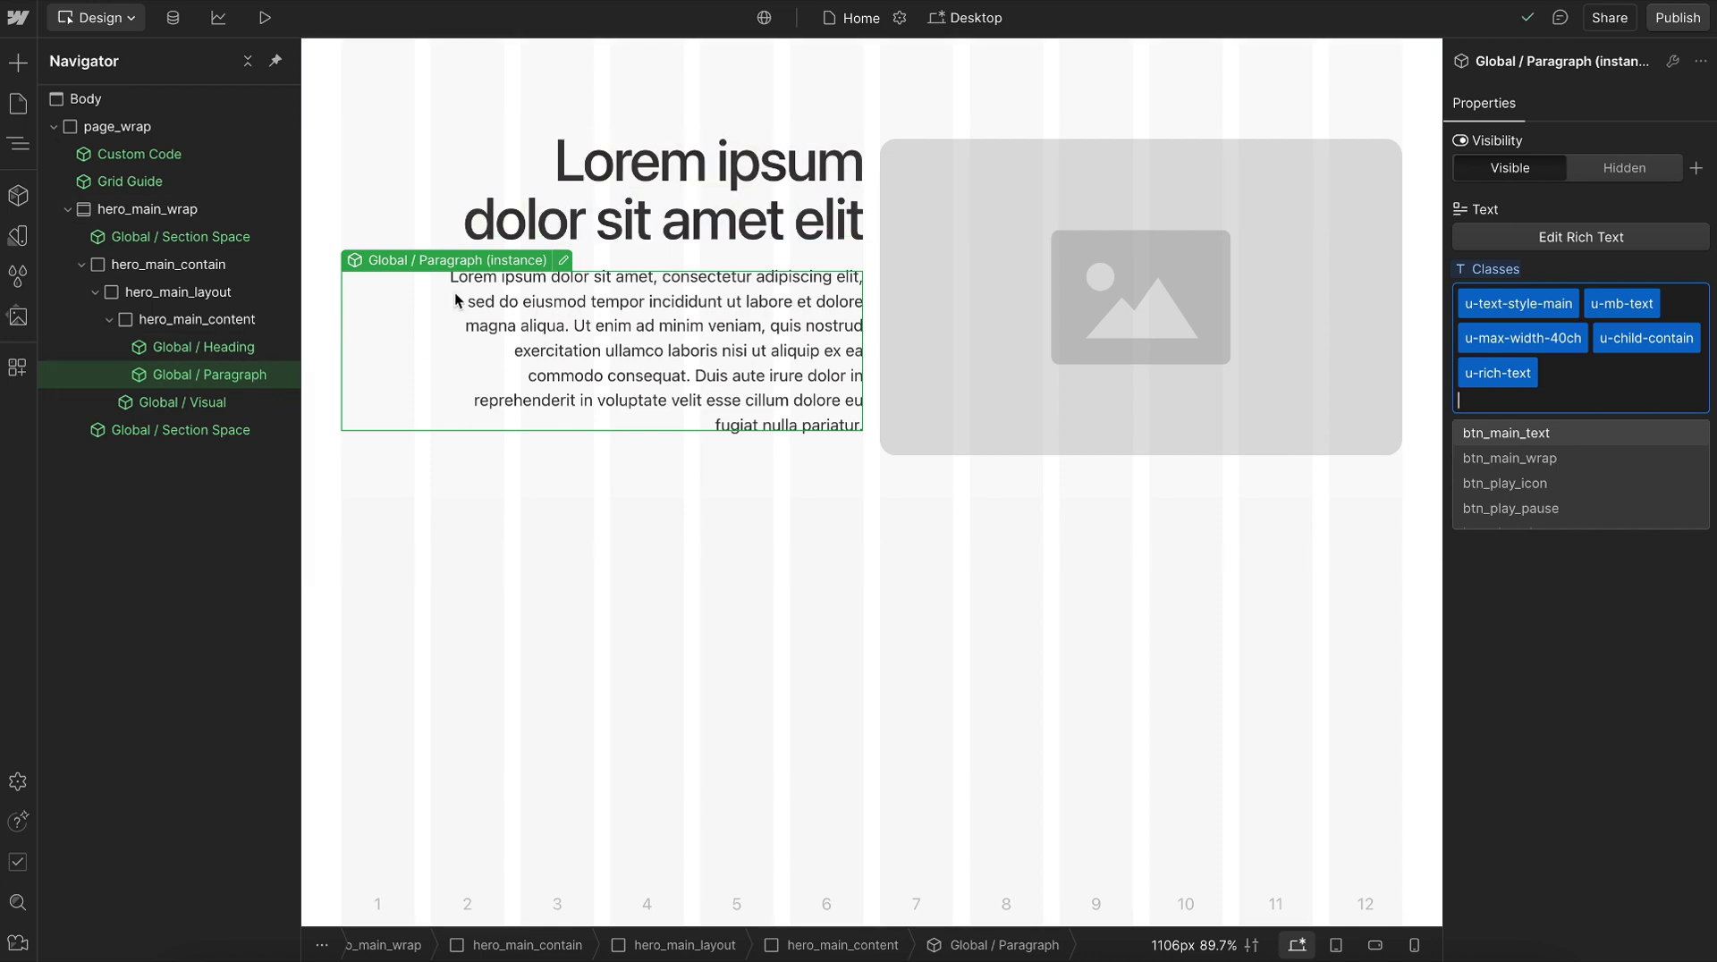
# Add a new line reading 'Another one' to the paragraph text.
pyautogui.doubleClick(751, 329)
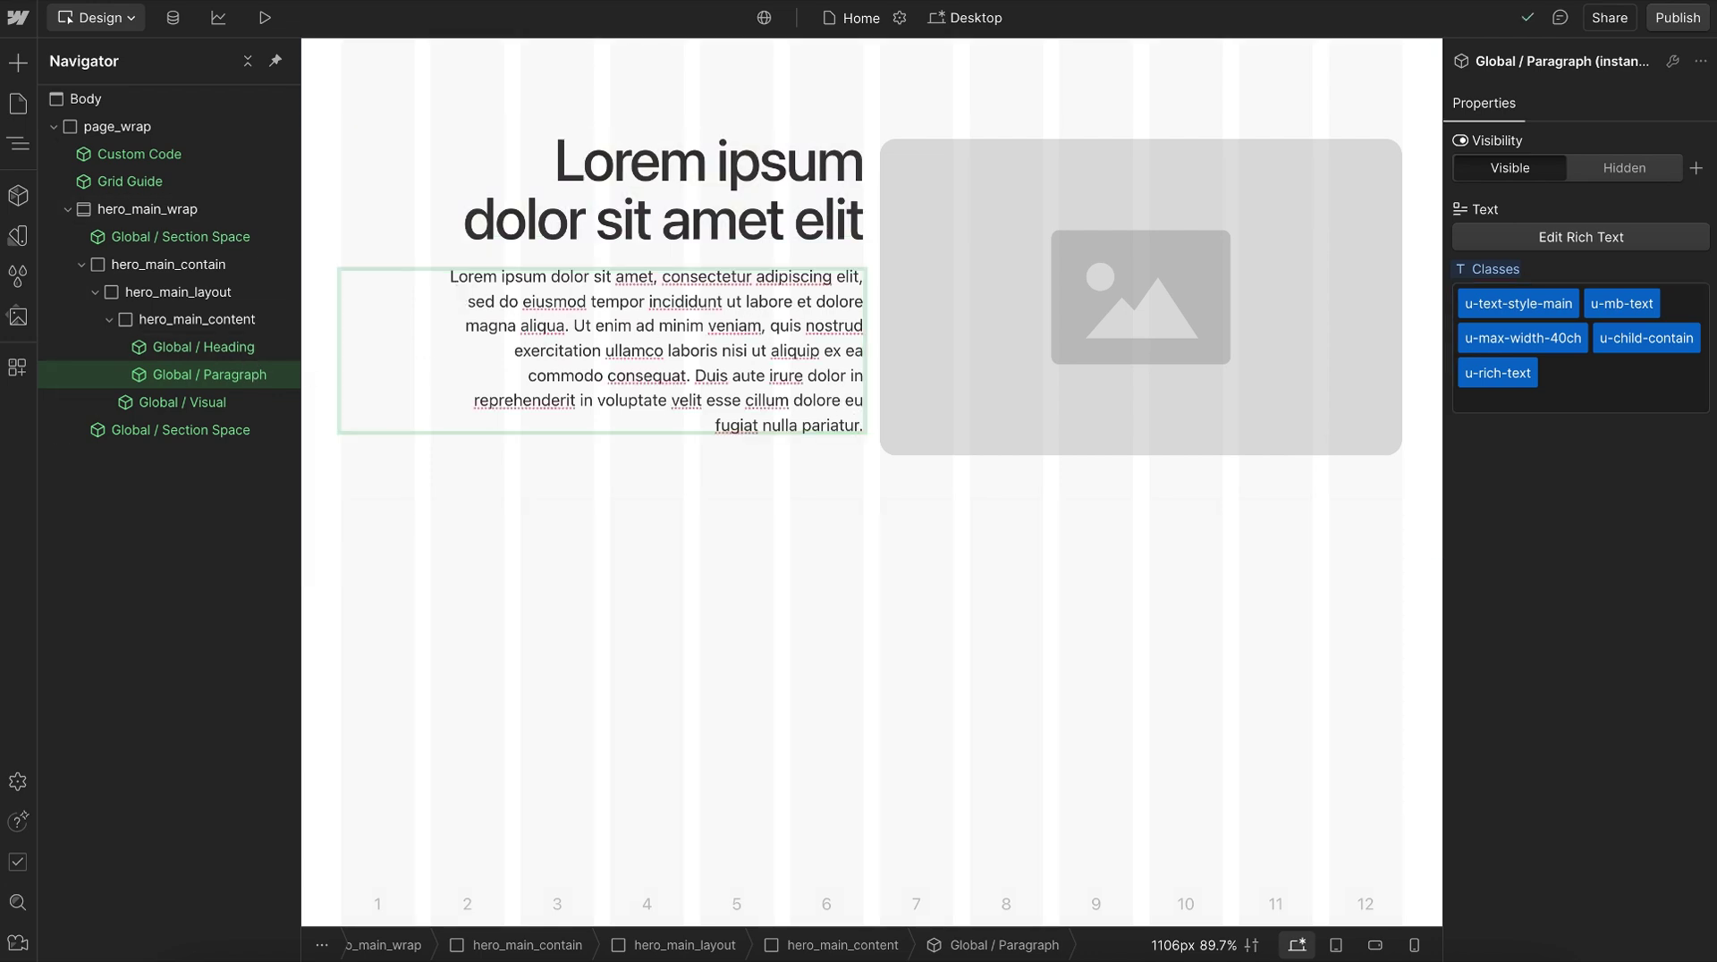
pyautogui.press('Return')
pyautogui.write('Another one')
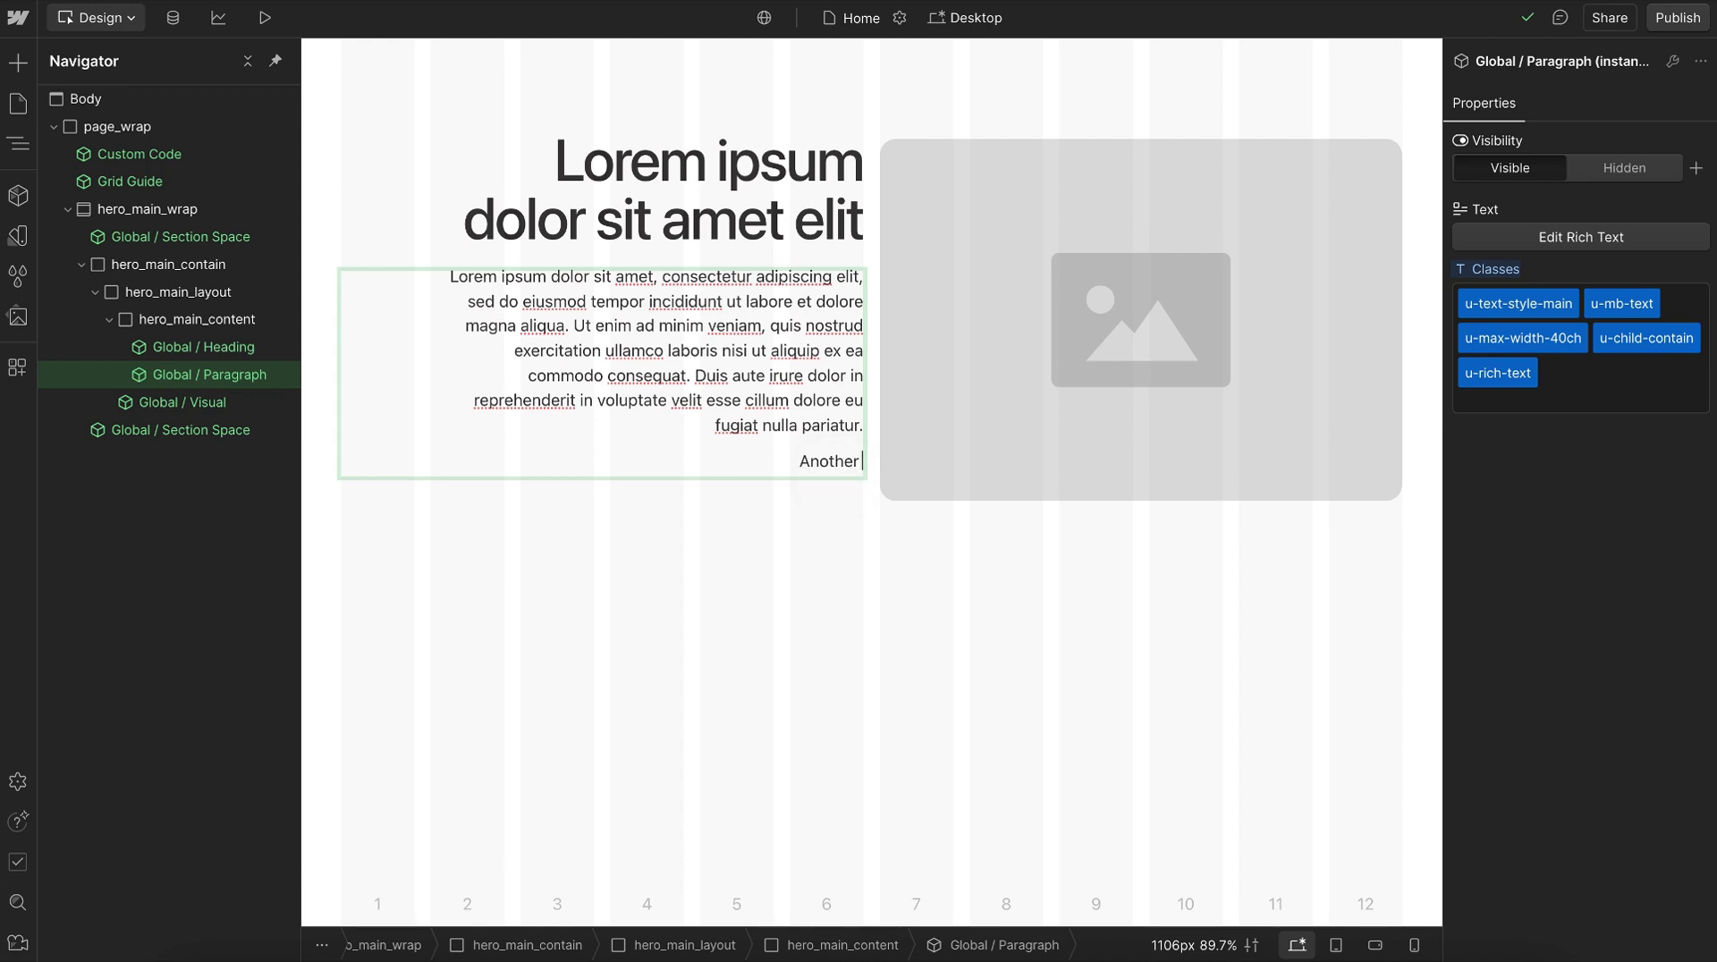
pyautogui.click(840, 523)
# Remove and re-apply the paragraph's u-rich-text class.
pyautogui.click(758, 376)
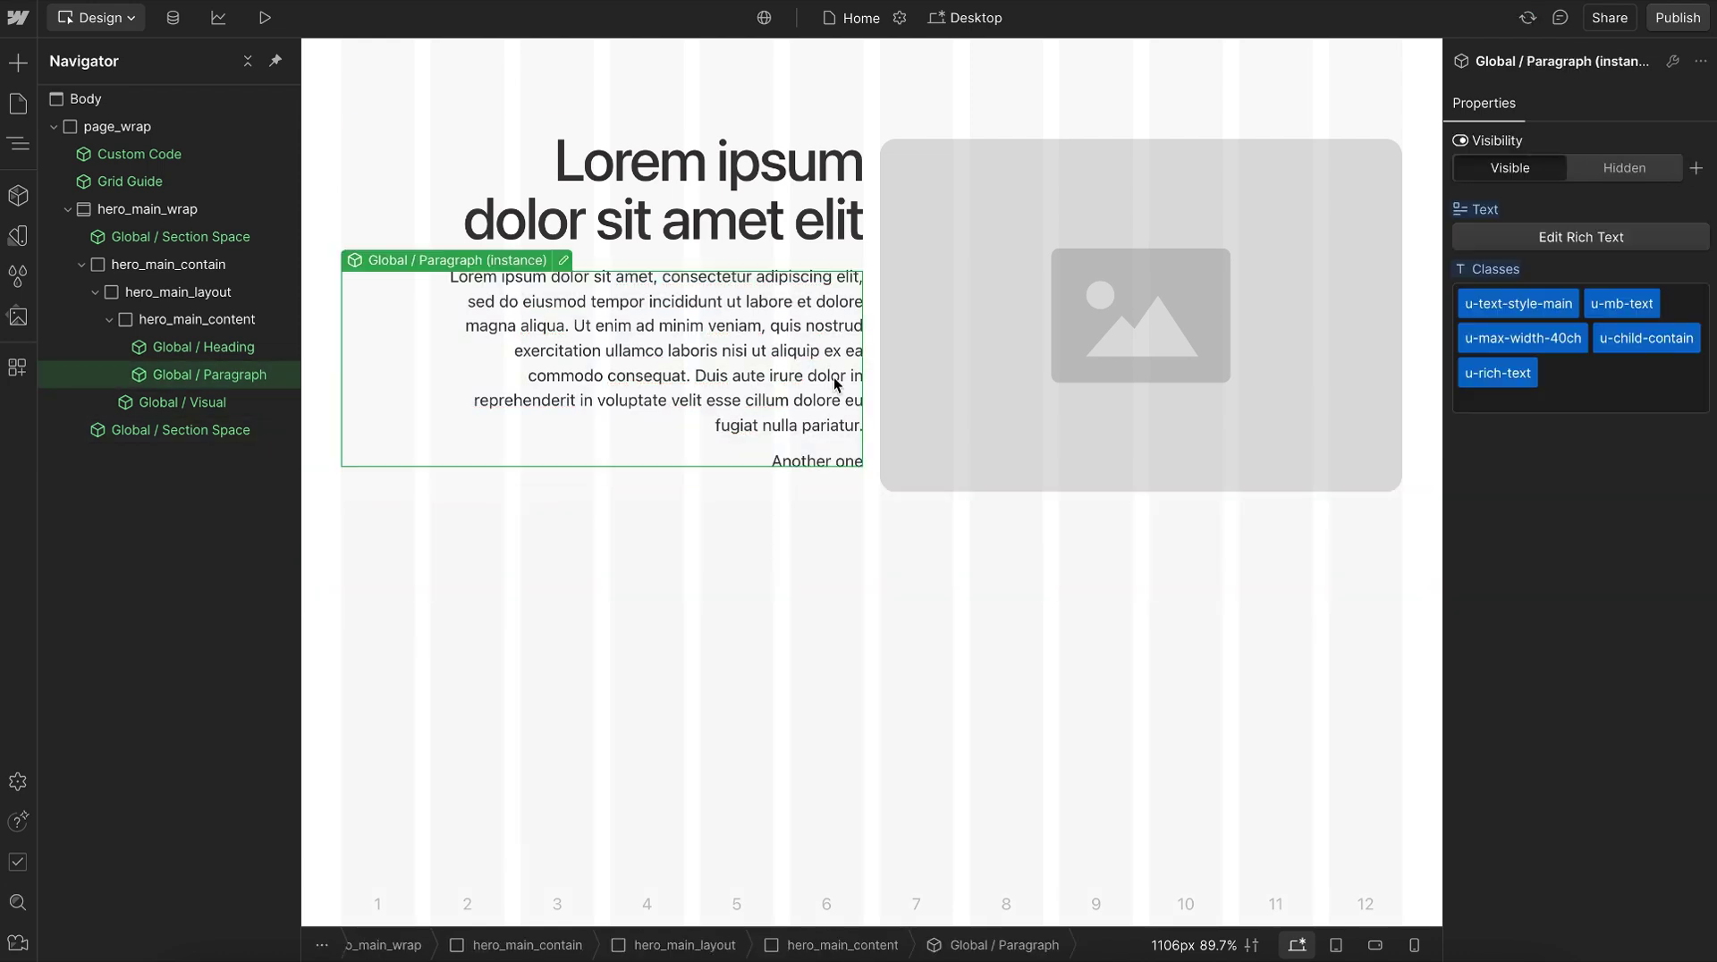
pyautogui.click(1497, 373)
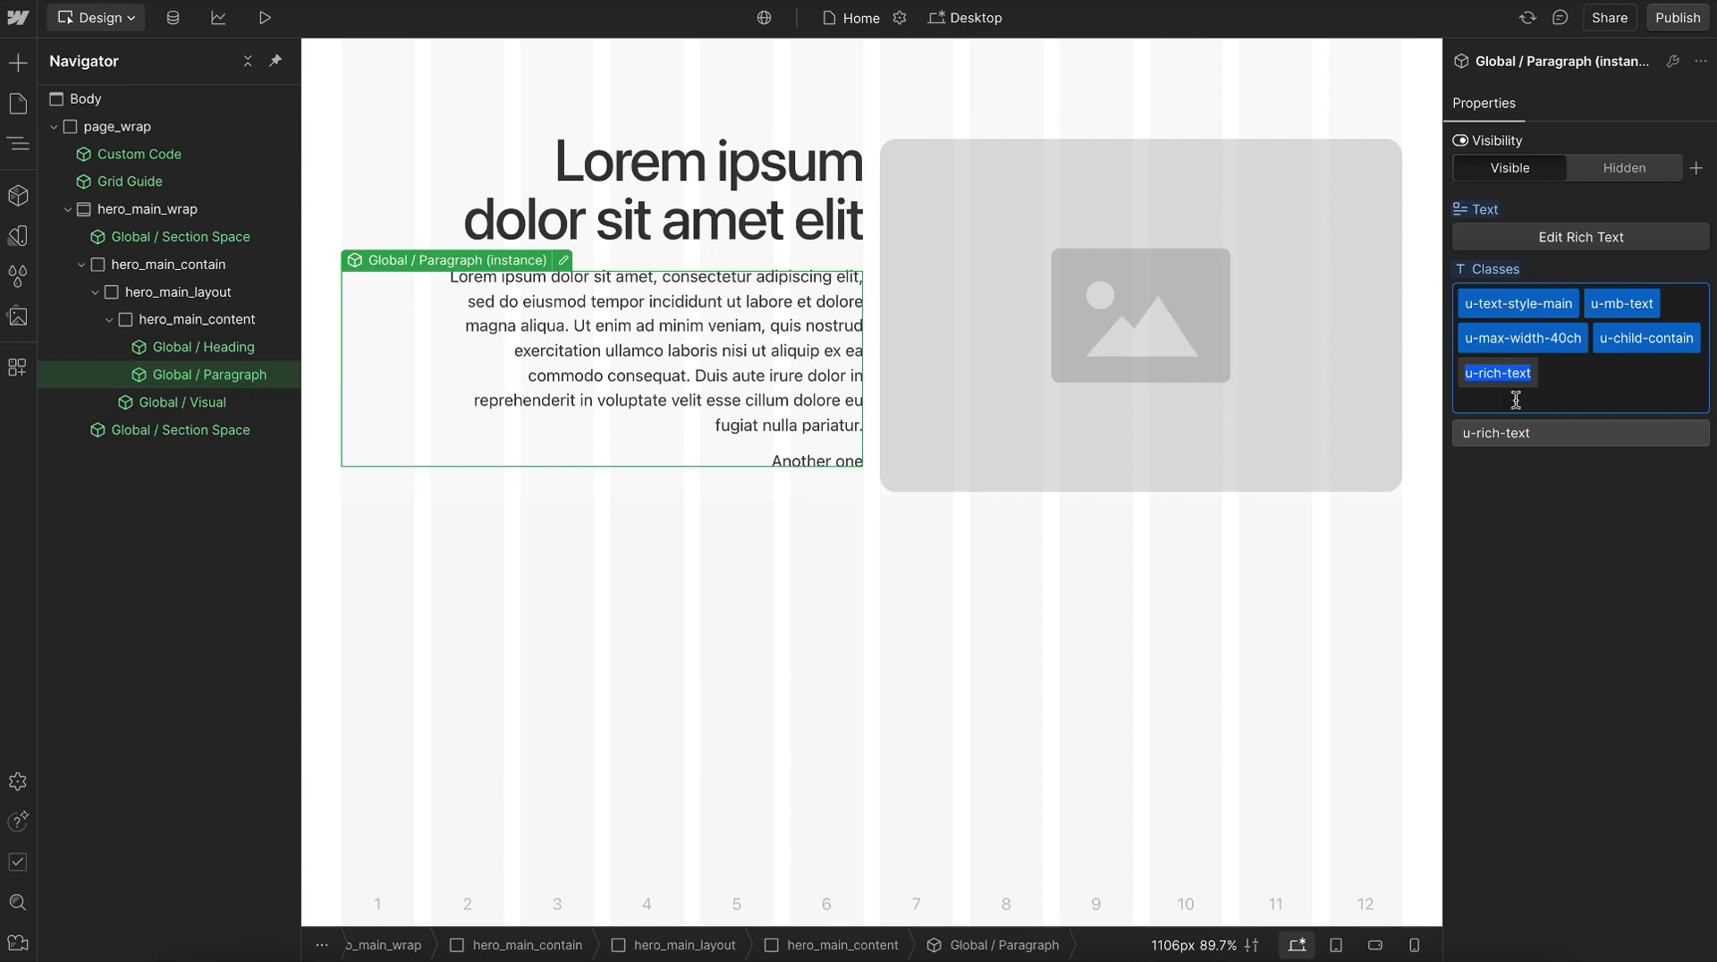
pyautogui.press('BackSpace')
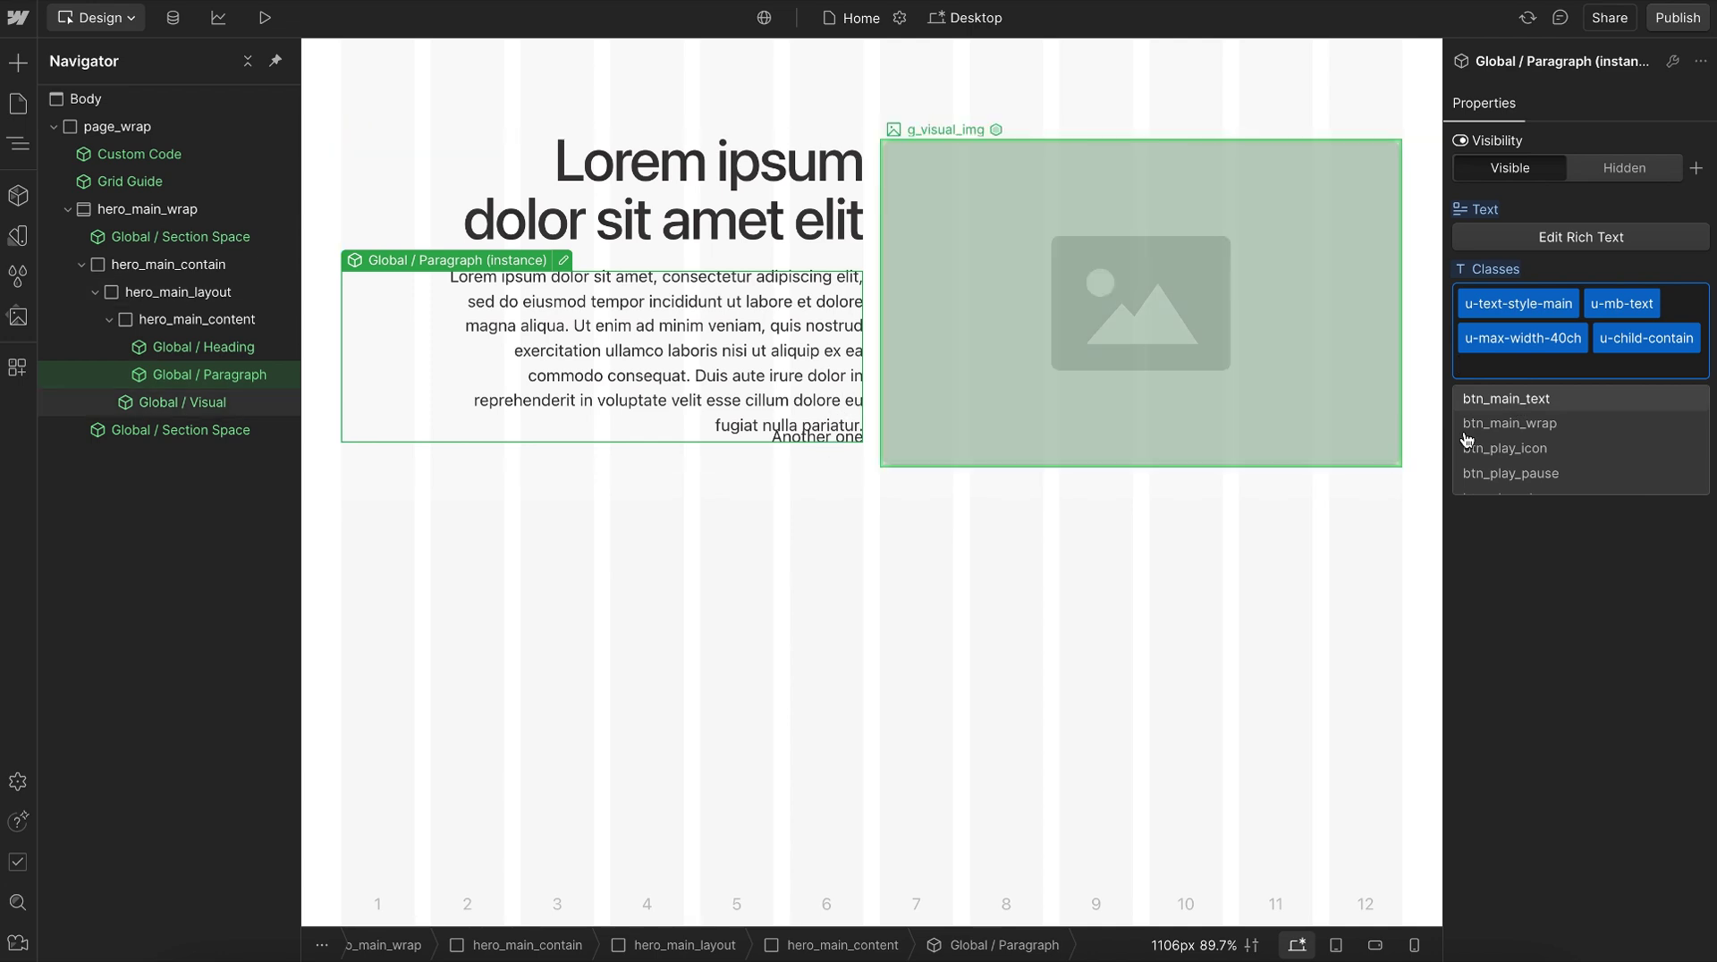
pyautogui.write('u-rich')
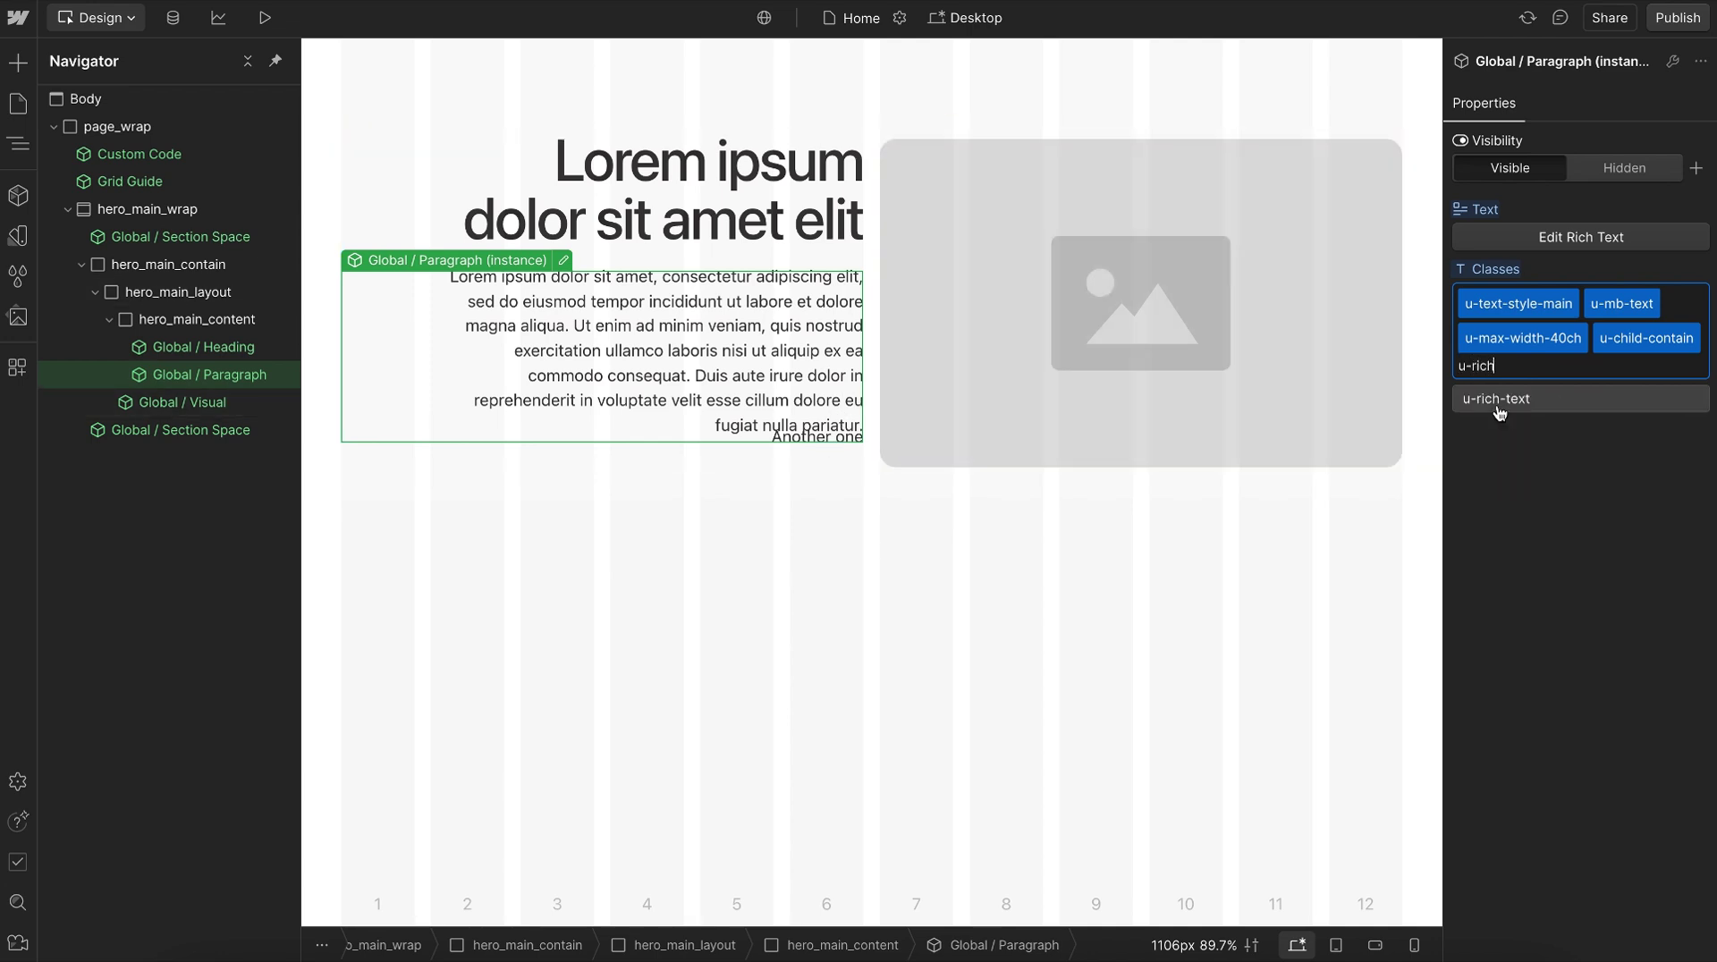
pyautogui.click(1499, 401)
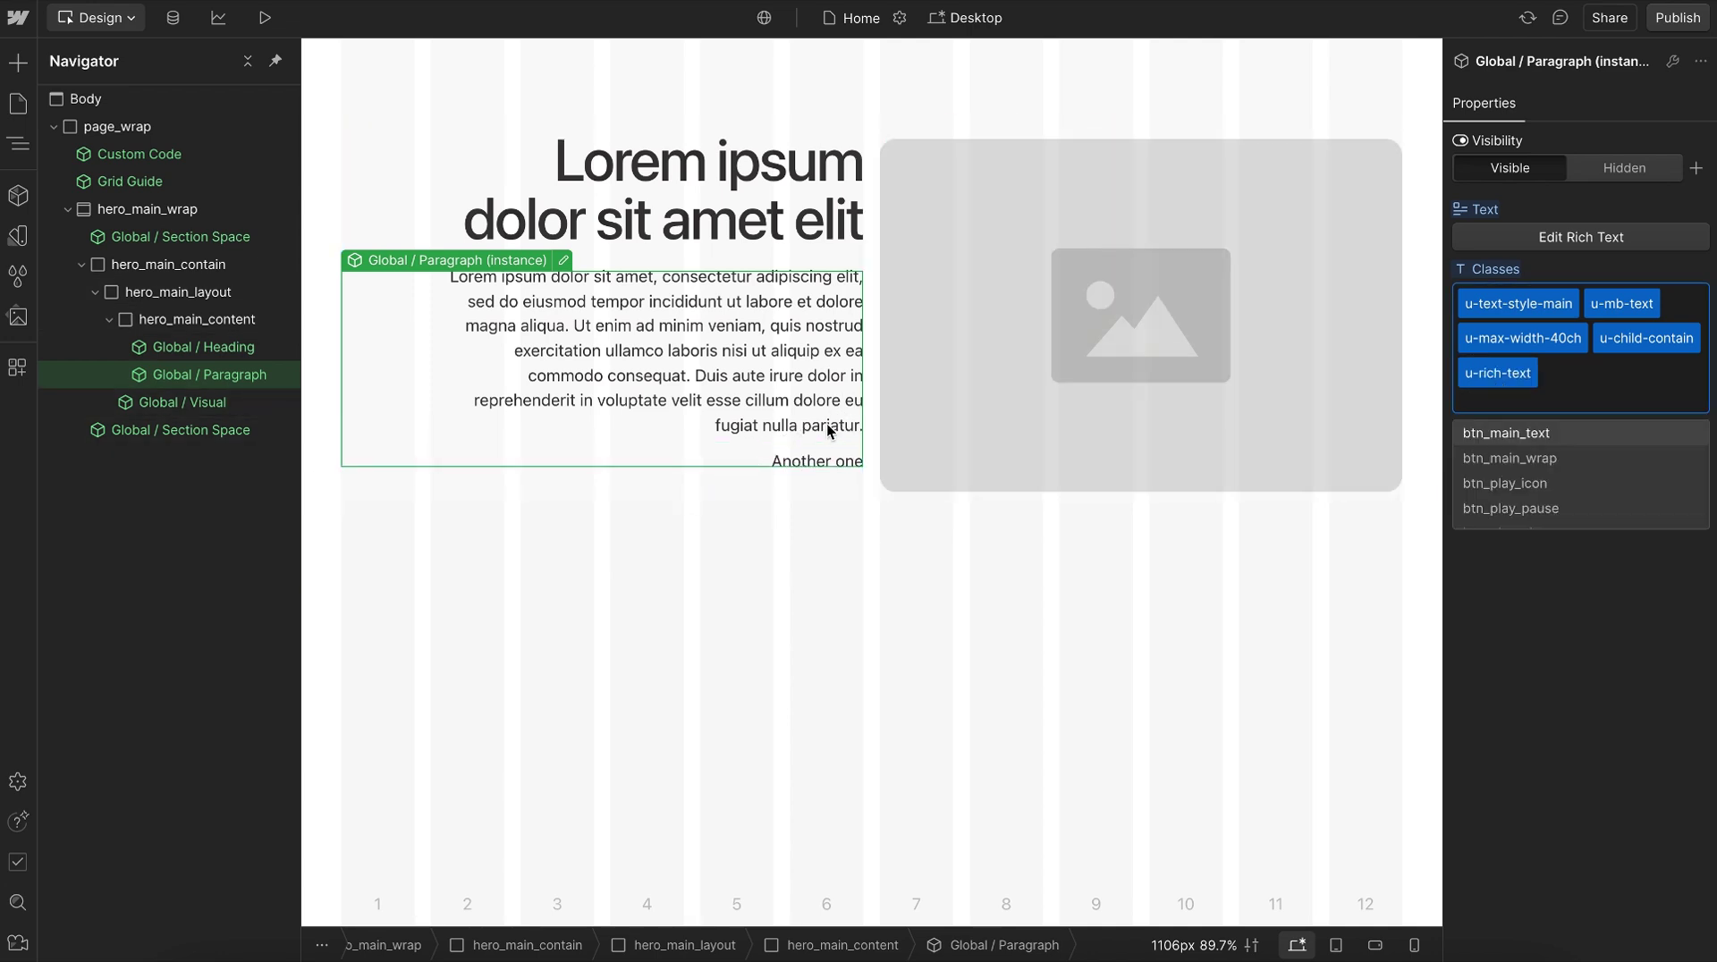
pyautogui.click(1579, 722)
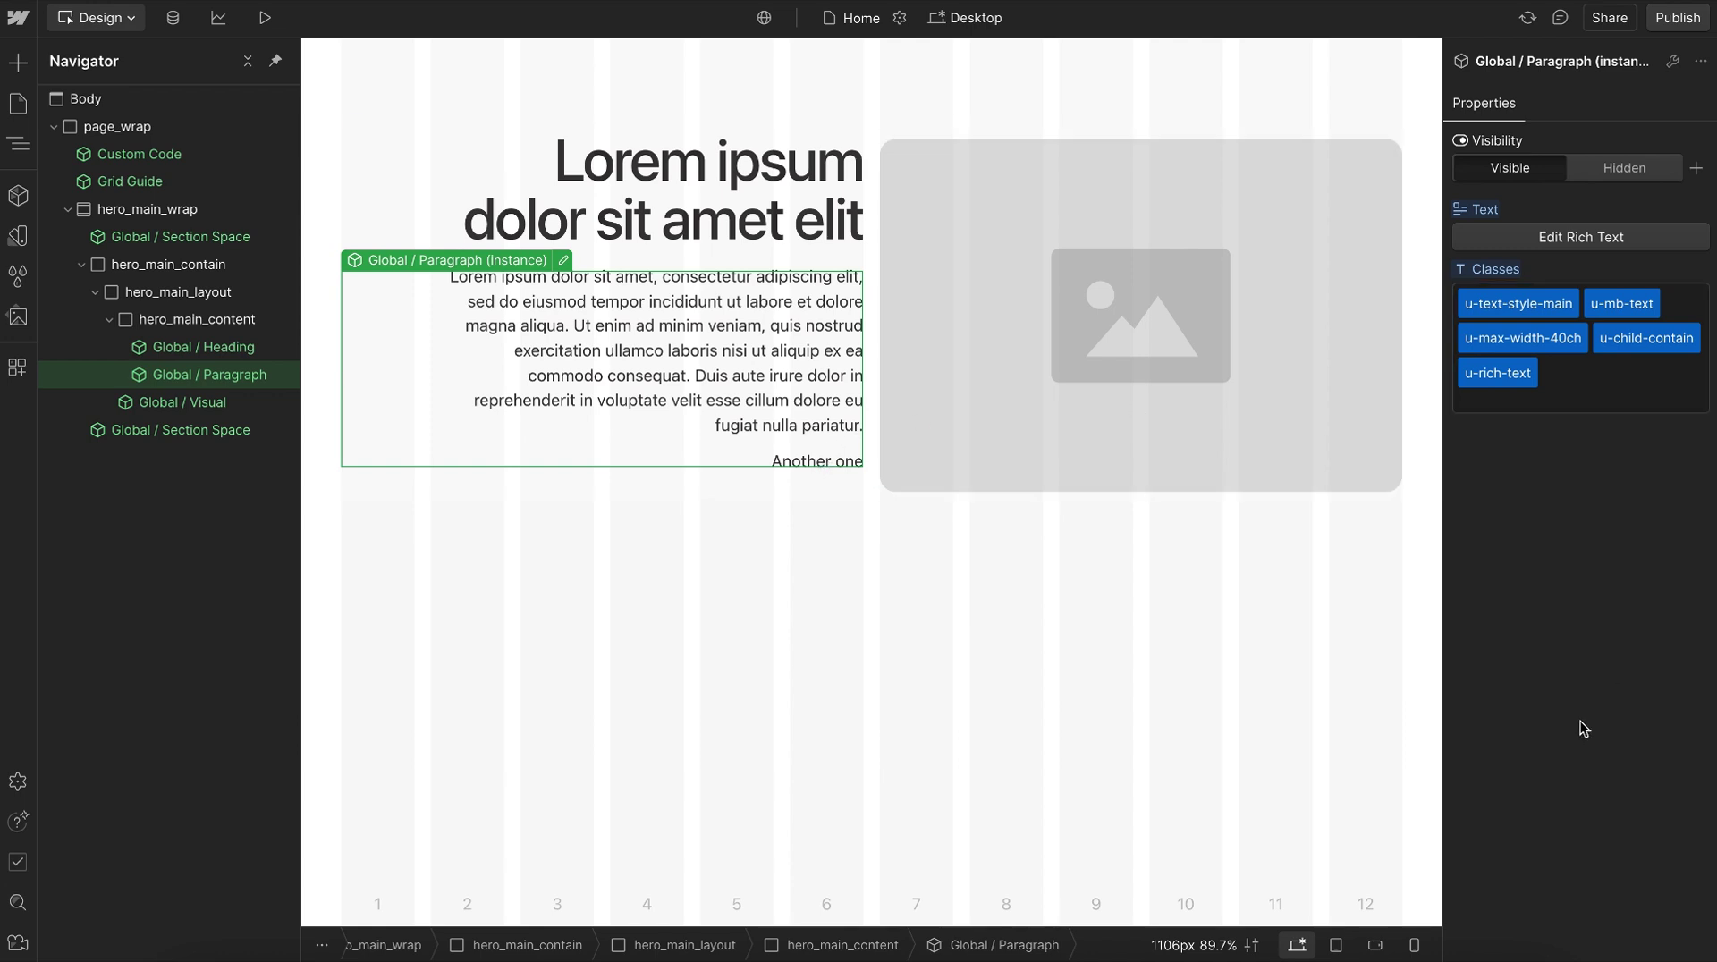
# Insert a Global / Btn Group component under the paragraph.
pyautogui.hotkey('ctrl', 'k')
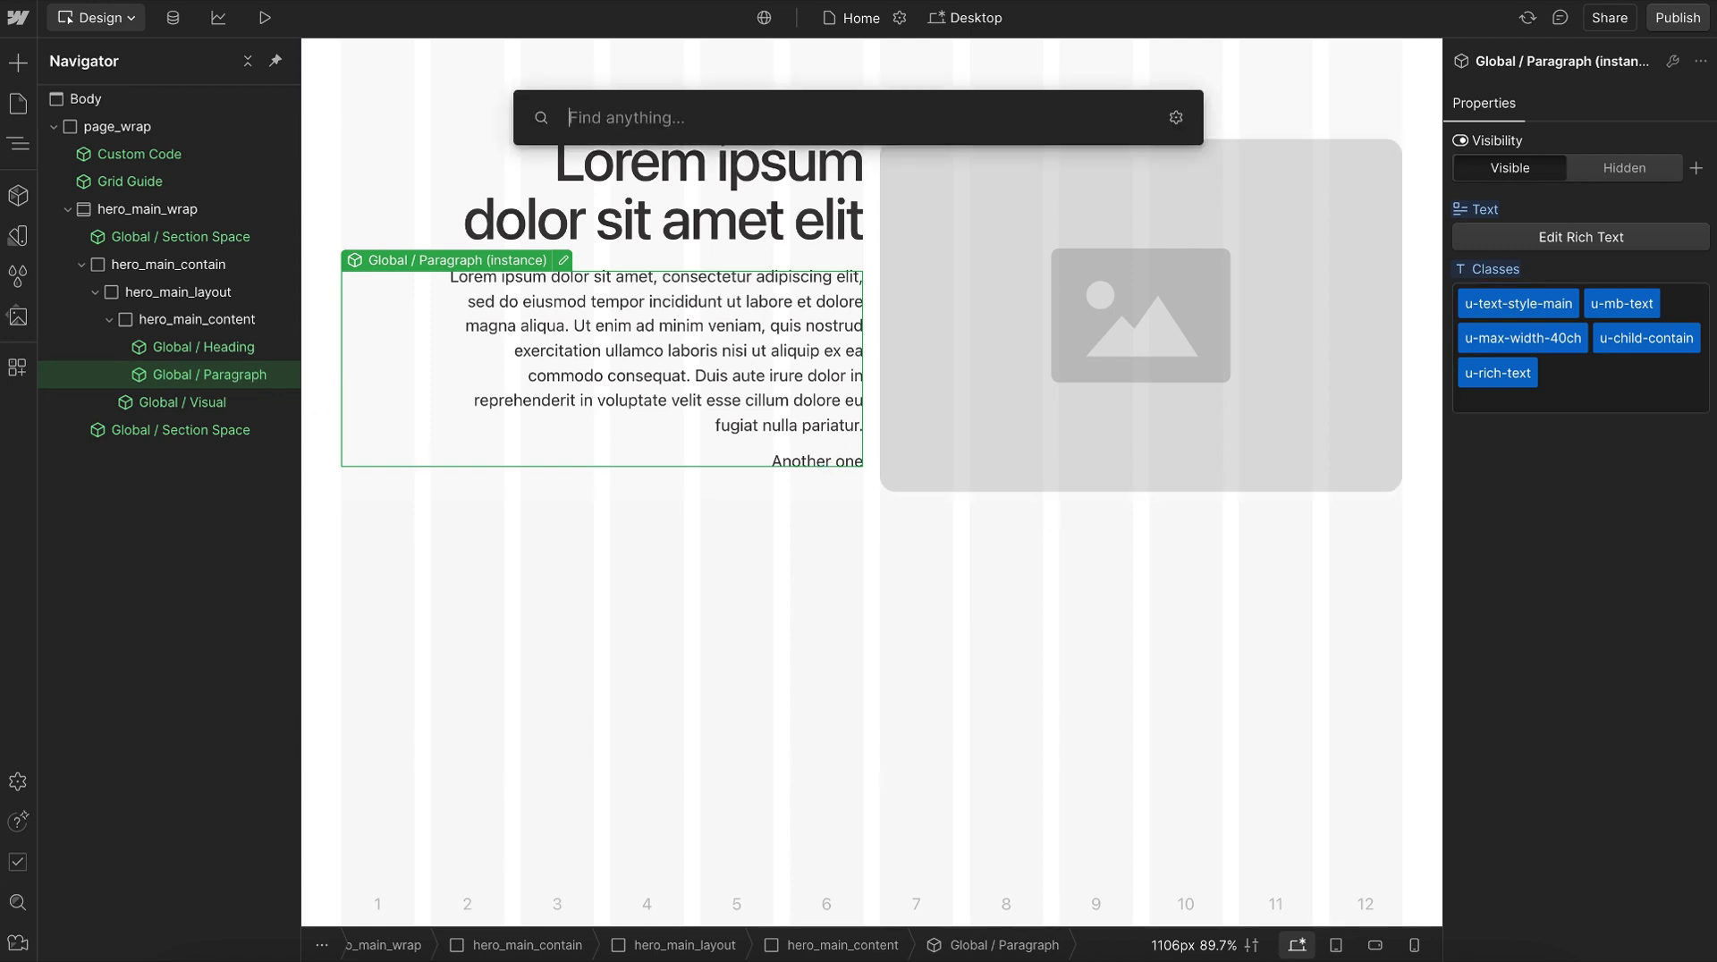
pyautogui.write('btn')
pyautogui.press('Down')
pyautogui.press('Down')
pyautogui.press('Return')
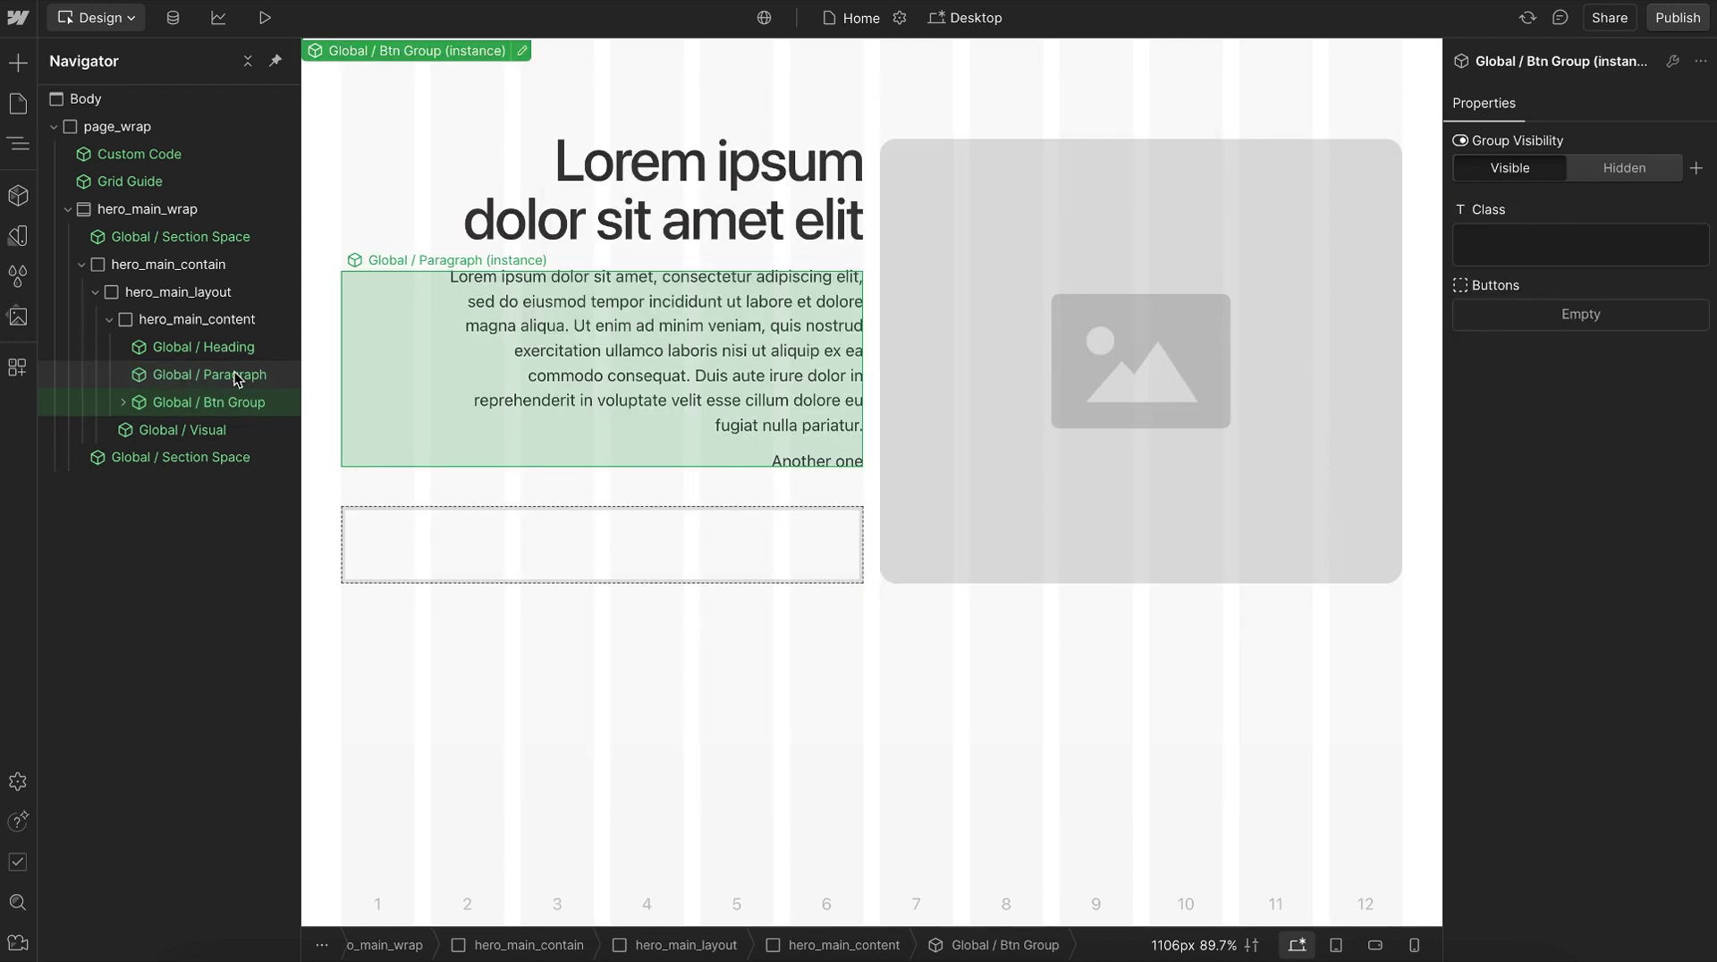
# Fill the group's Buttons slot with Btn / Main, duplicate it, and make the copy Secondary.
pyautogui.click(480, 555)
pyautogui.hotkey('ctrl', 'k')
pyautogui.write('btn')
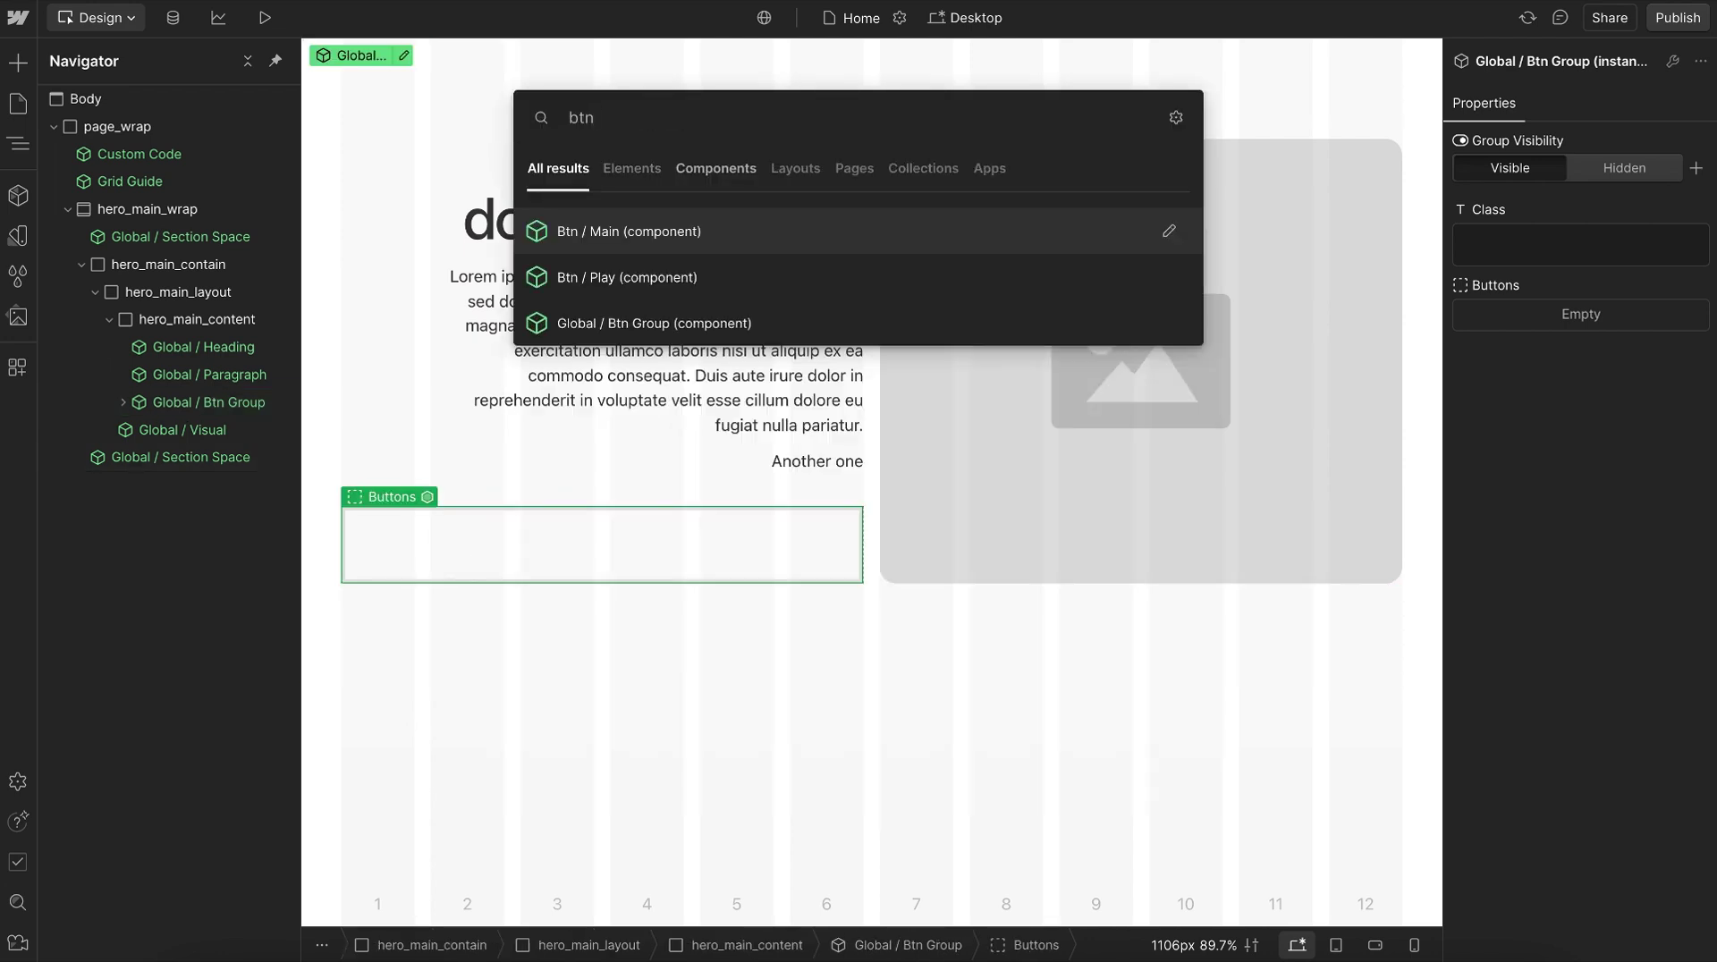
pyautogui.press('Return')
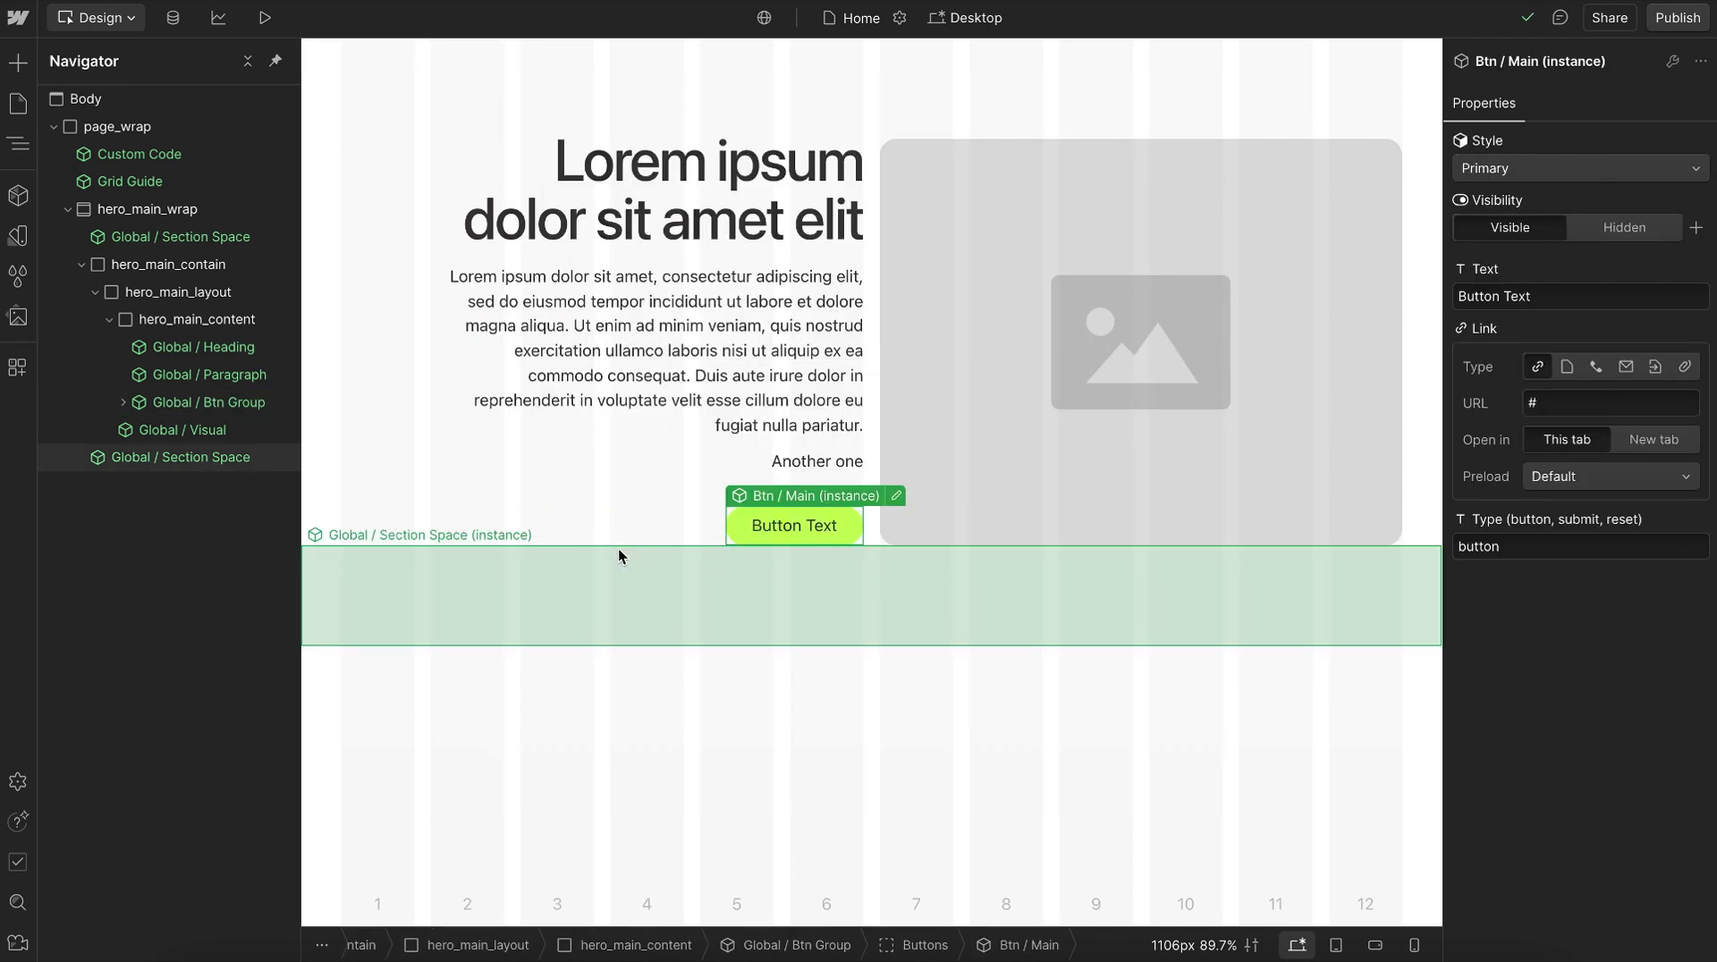
pyautogui.hotkey('ctrl', 'd')
pyautogui.click(850, 540)
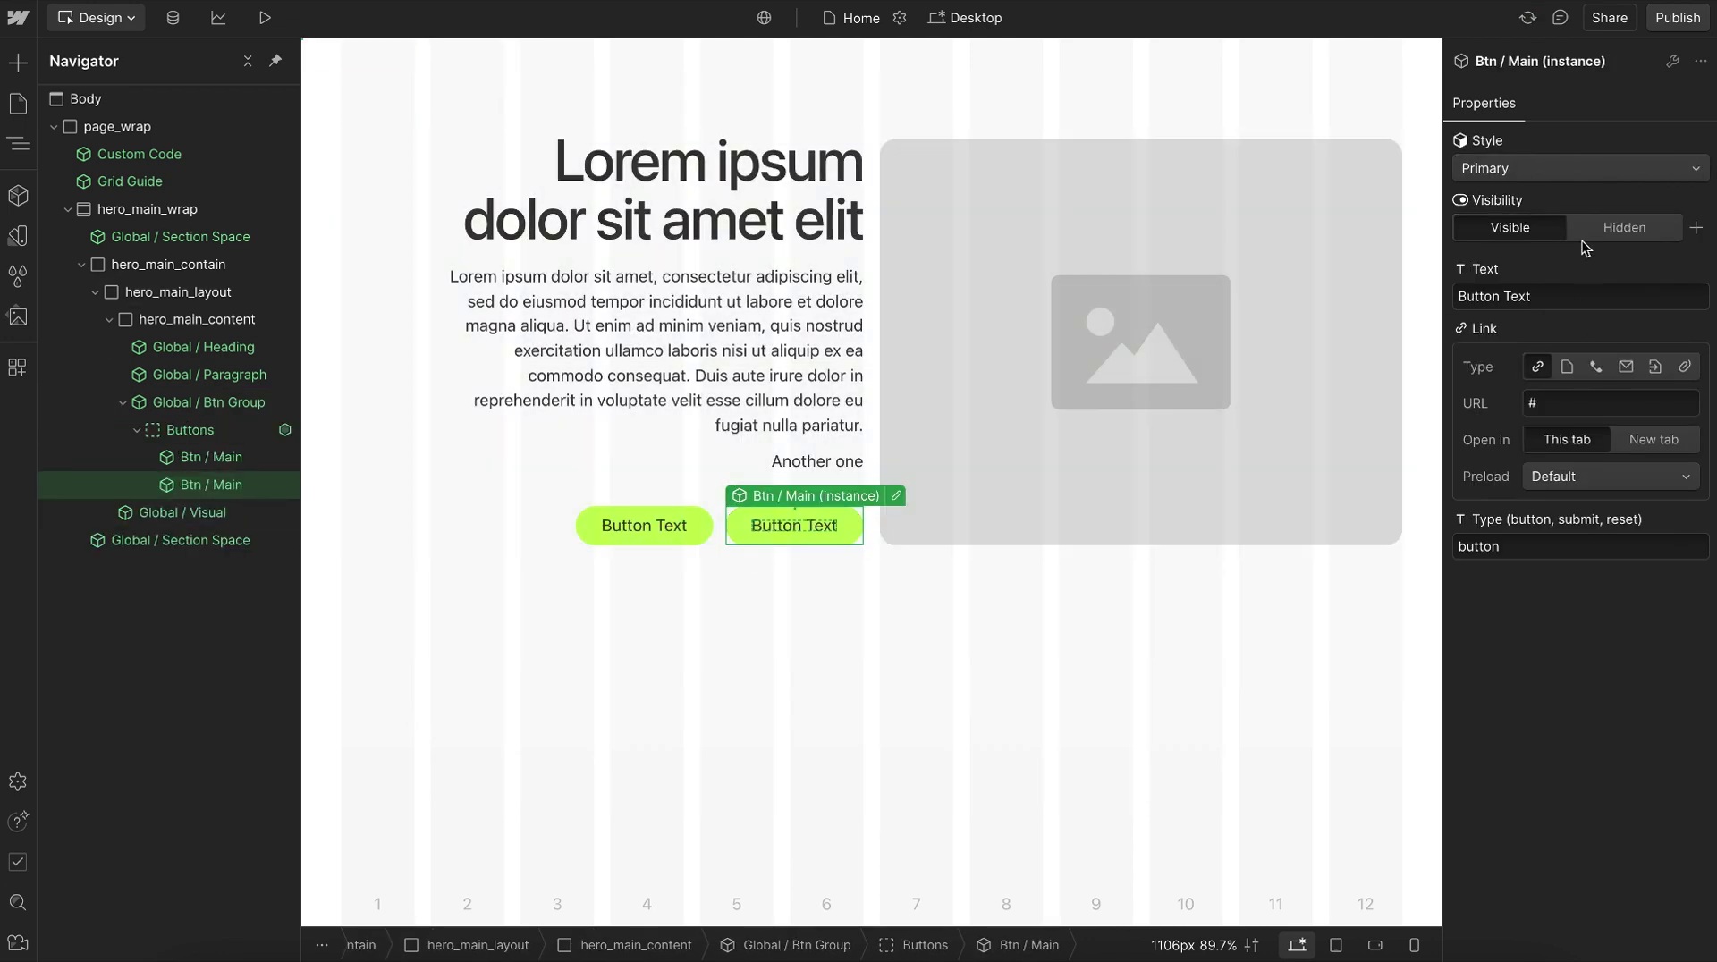
pyautogui.click(1564, 170)
pyautogui.click(1520, 188)
# Open the Btn Group component and inspect the Buttons element's styling.
pyautogui.click(527, 509)
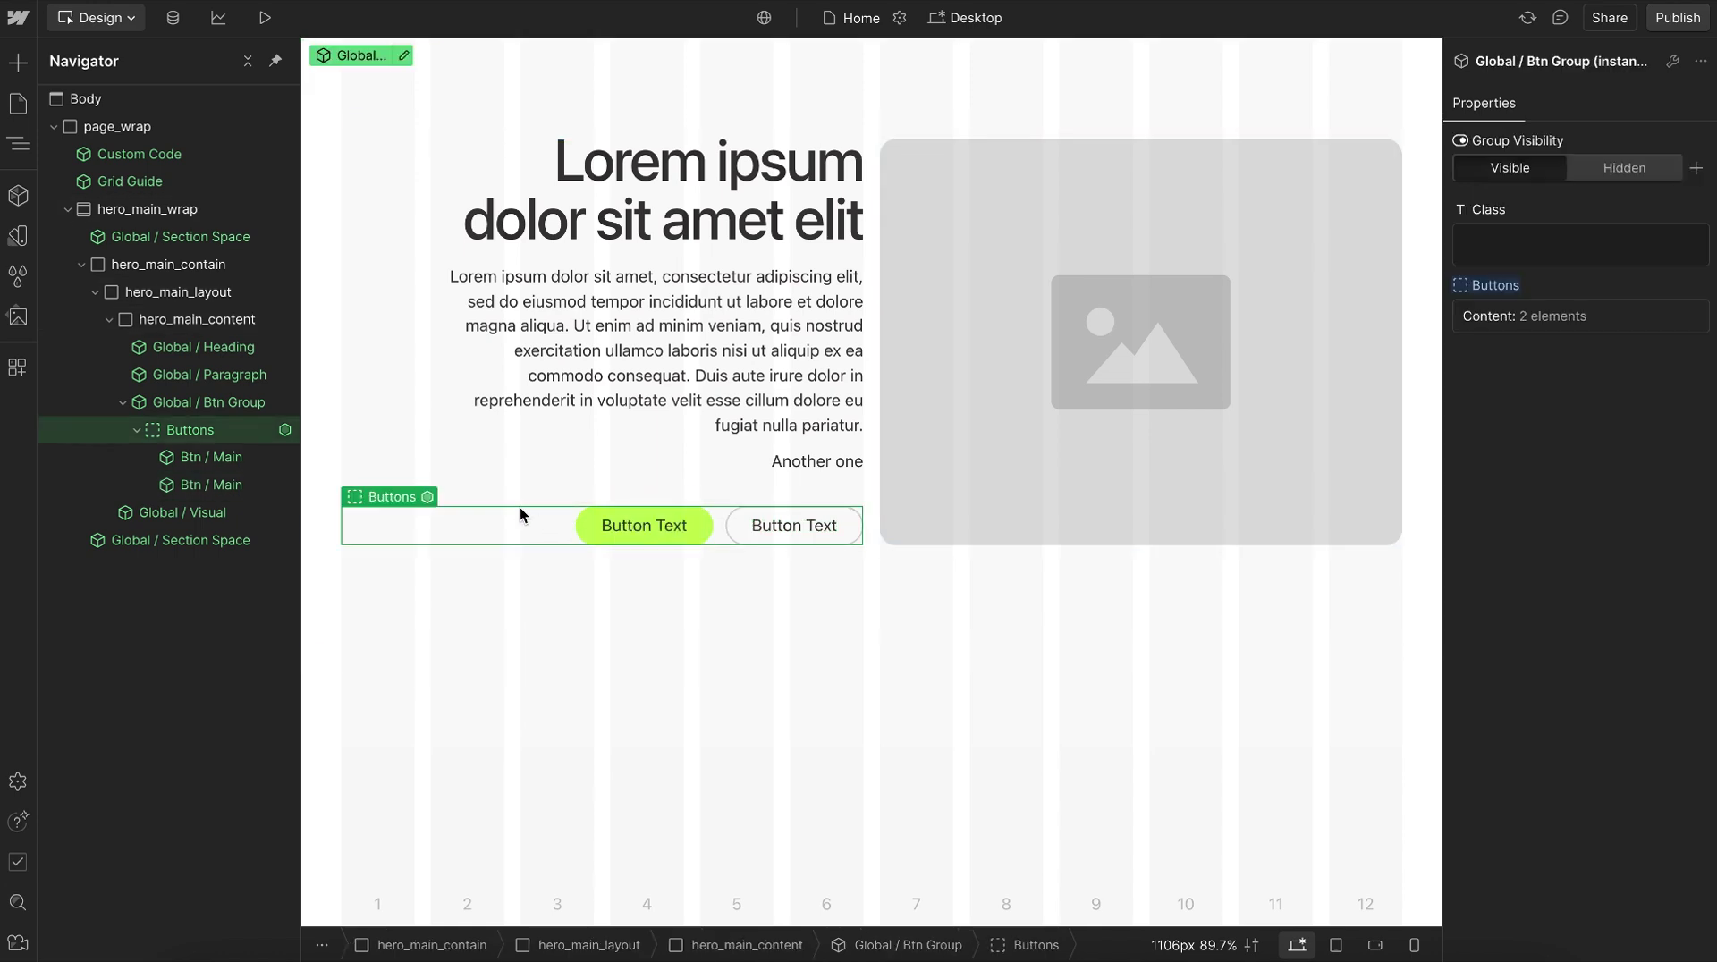
pyautogui.click(404, 57)
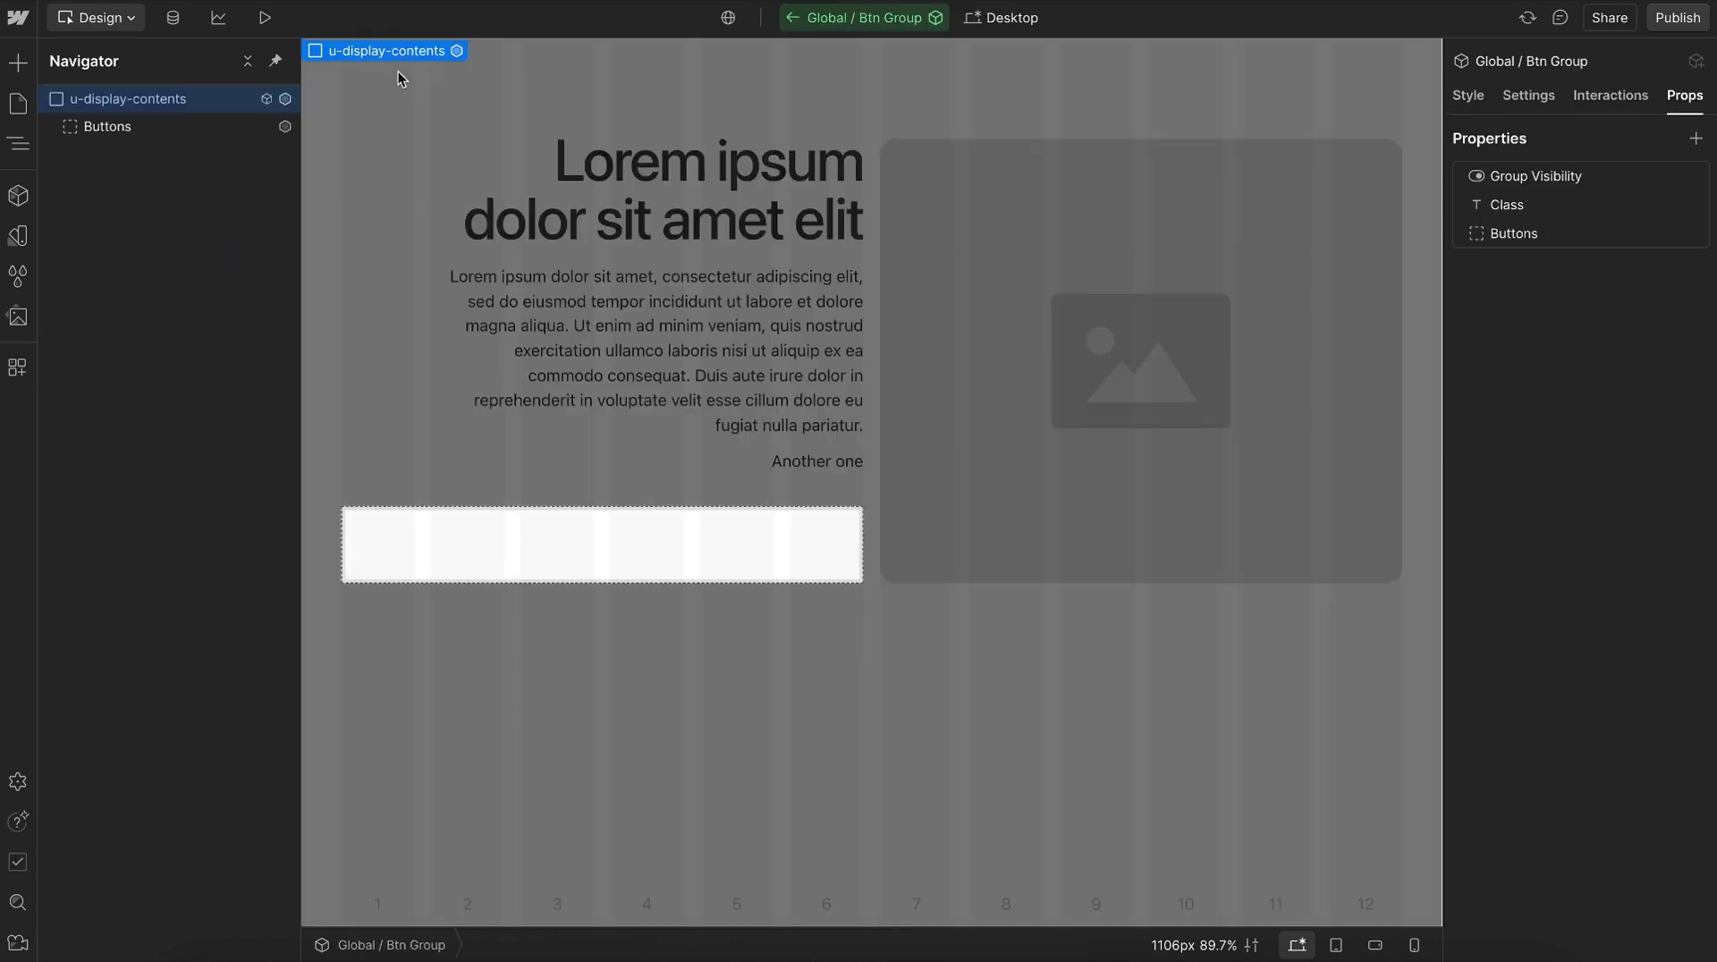
pyautogui.click(150, 126)
pyautogui.click(1468, 98)
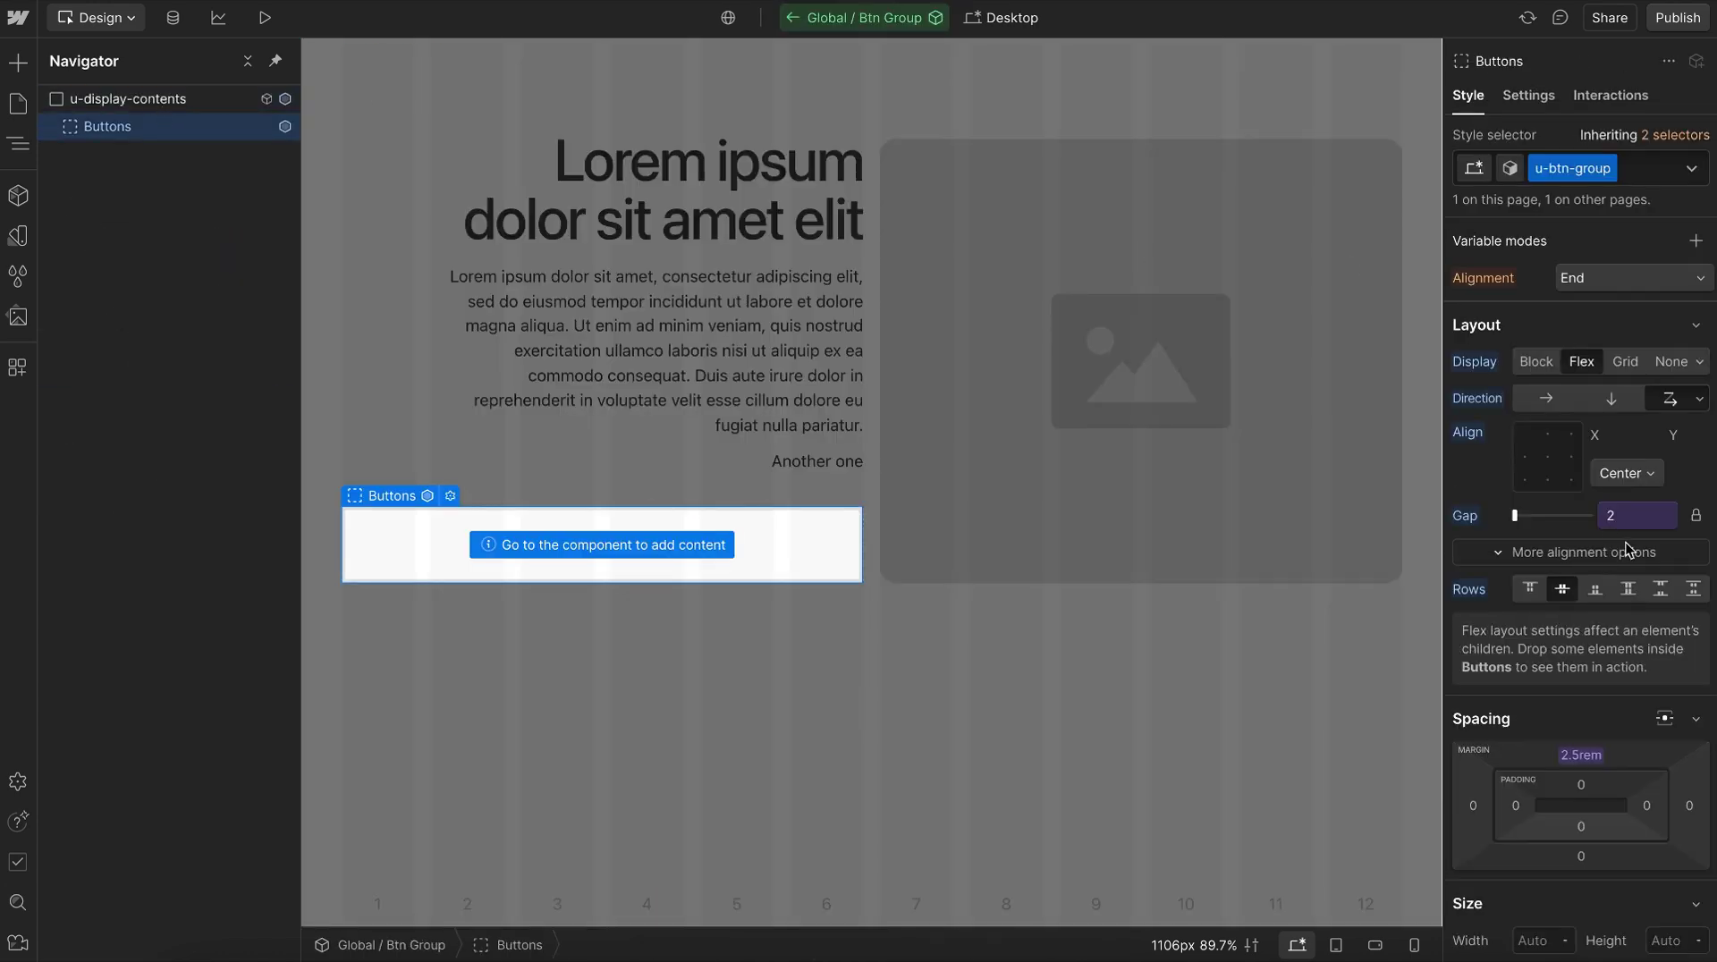
pyautogui.scroll(-2, 1627, 621)
pyautogui.scroll(-10, 1610, 626)
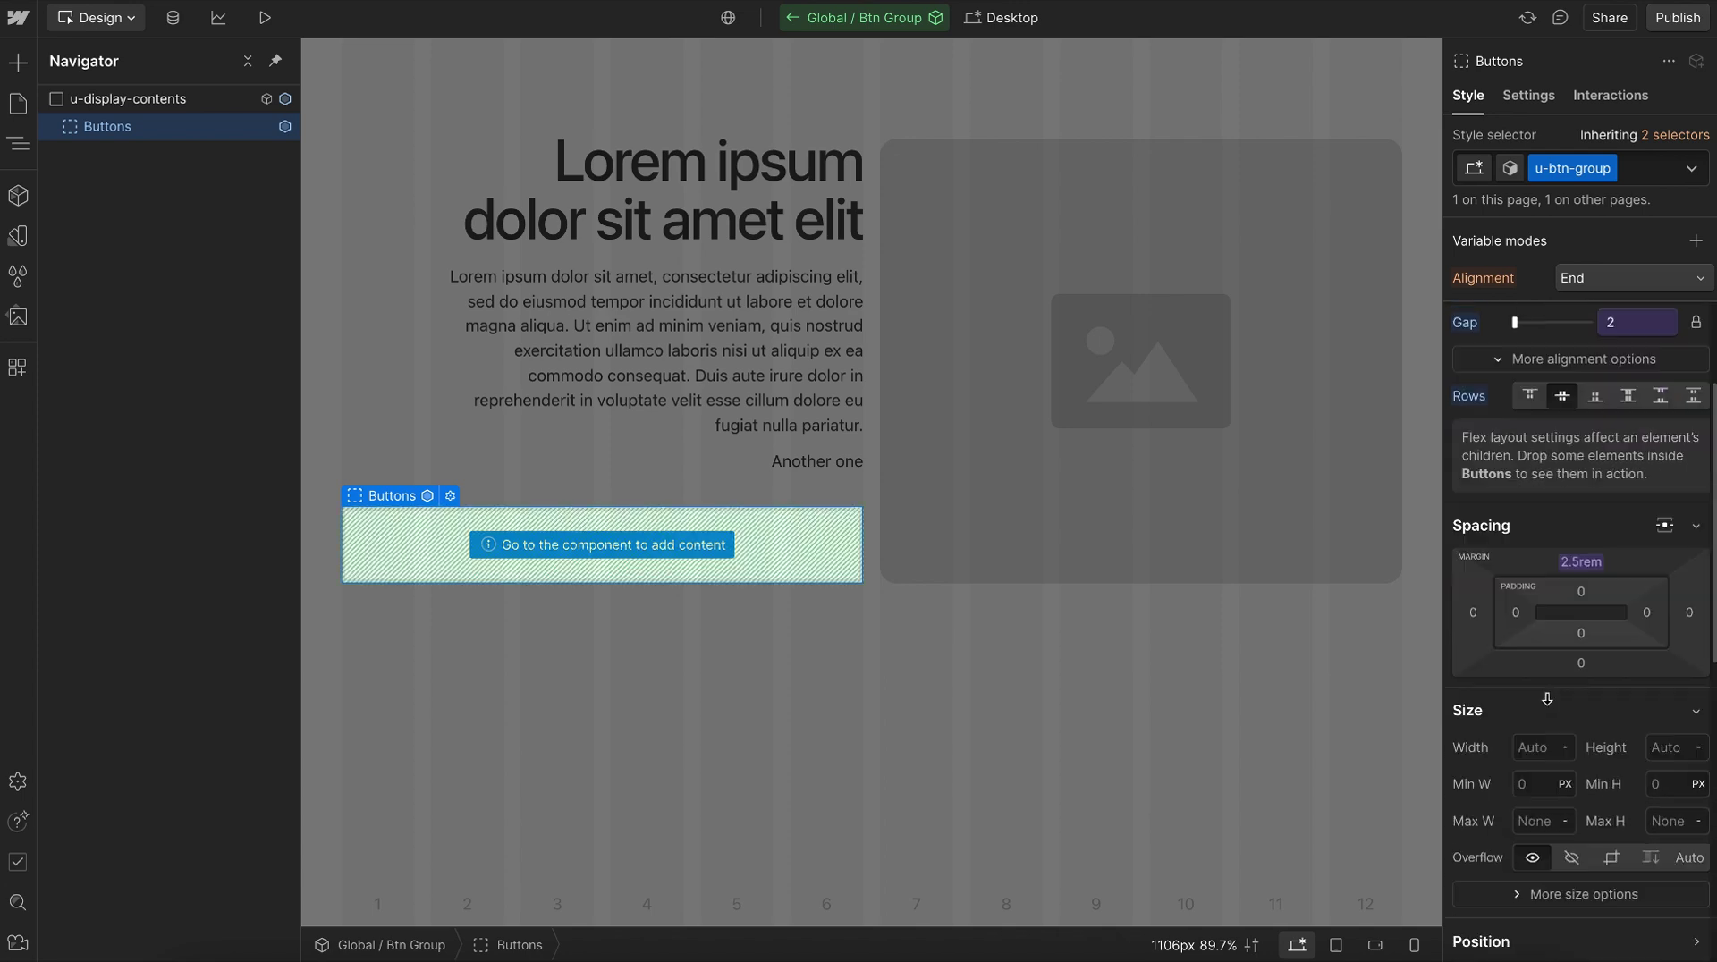
# Reset hero_main_wrap's Alignment mode and give it the u-alignment-center combo class.
pyautogui.click(895, 742)
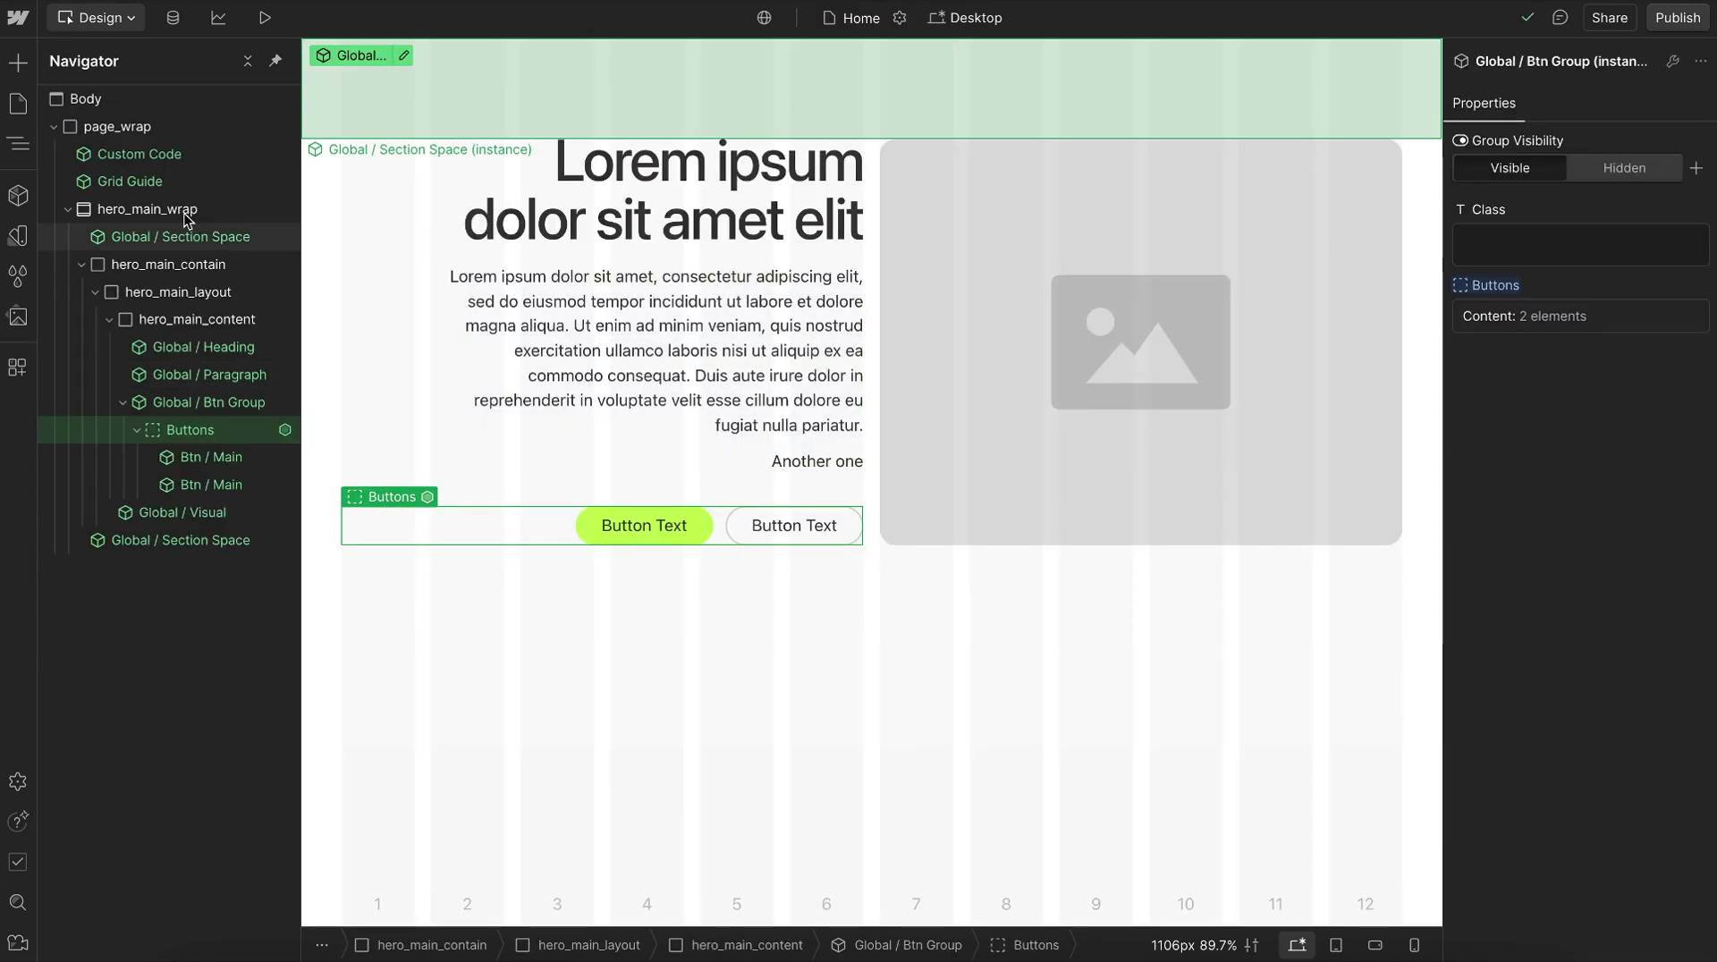
pyautogui.click(1304, 179)
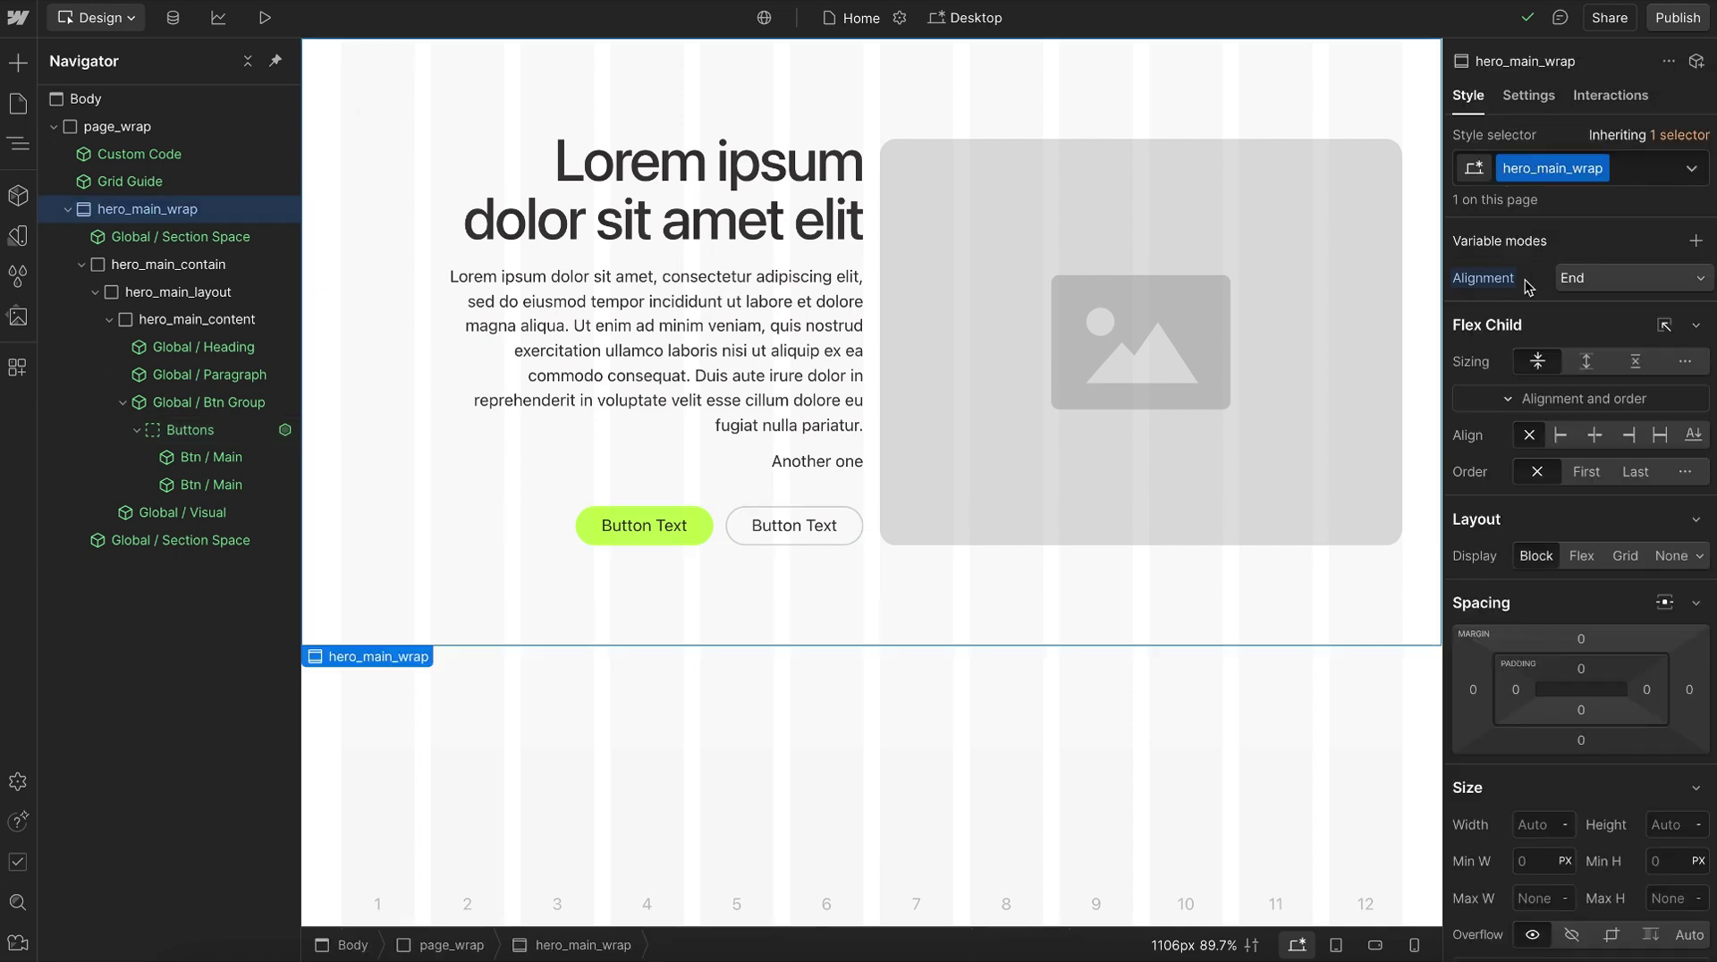
pyautogui.click(1494, 280)
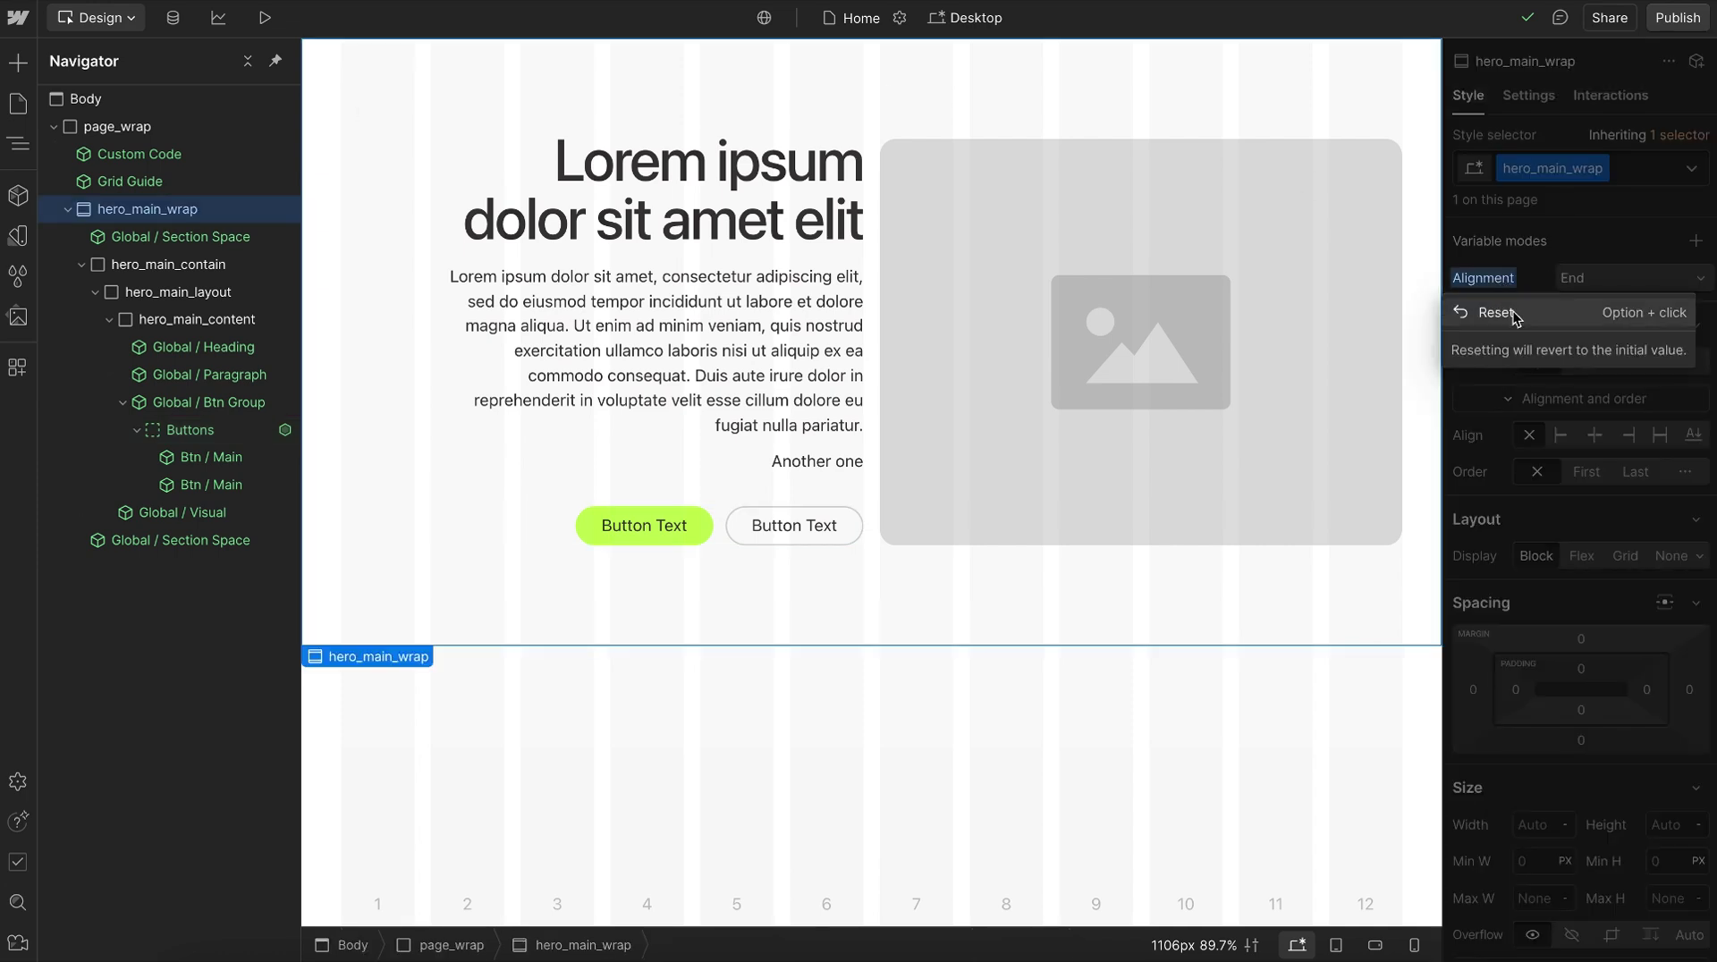
pyautogui.click(1493, 312)
pyautogui.click(1626, 170)
pyautogui.write('align')
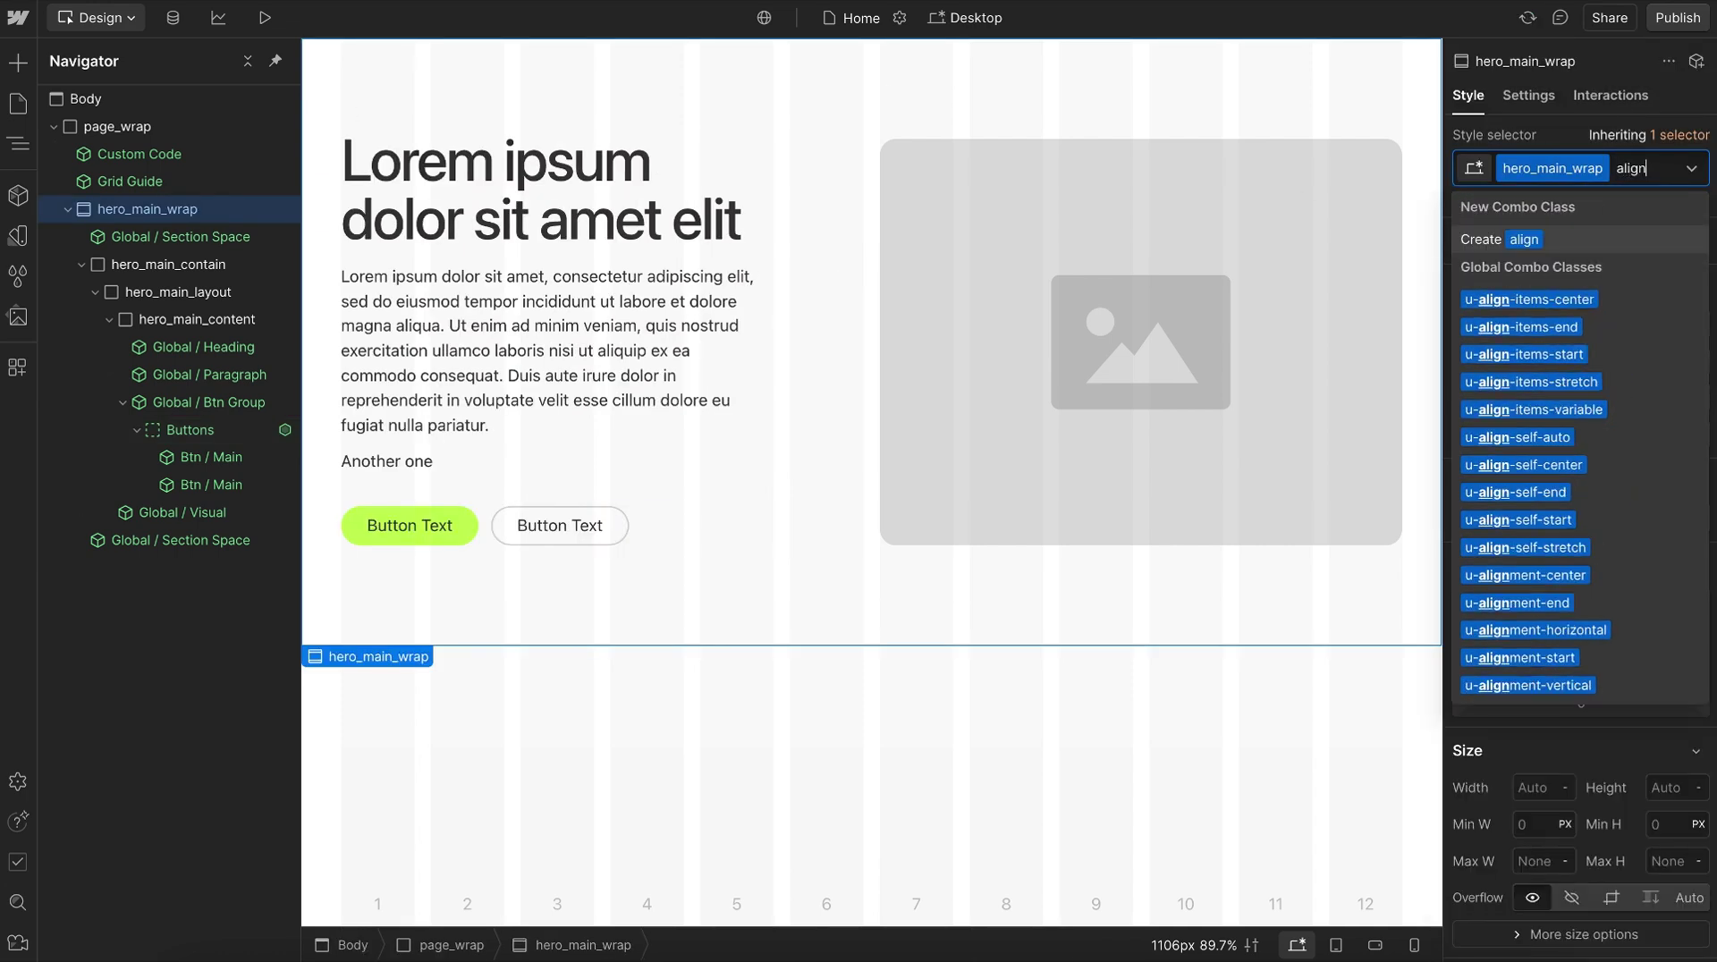
pyautogui.write('ment')
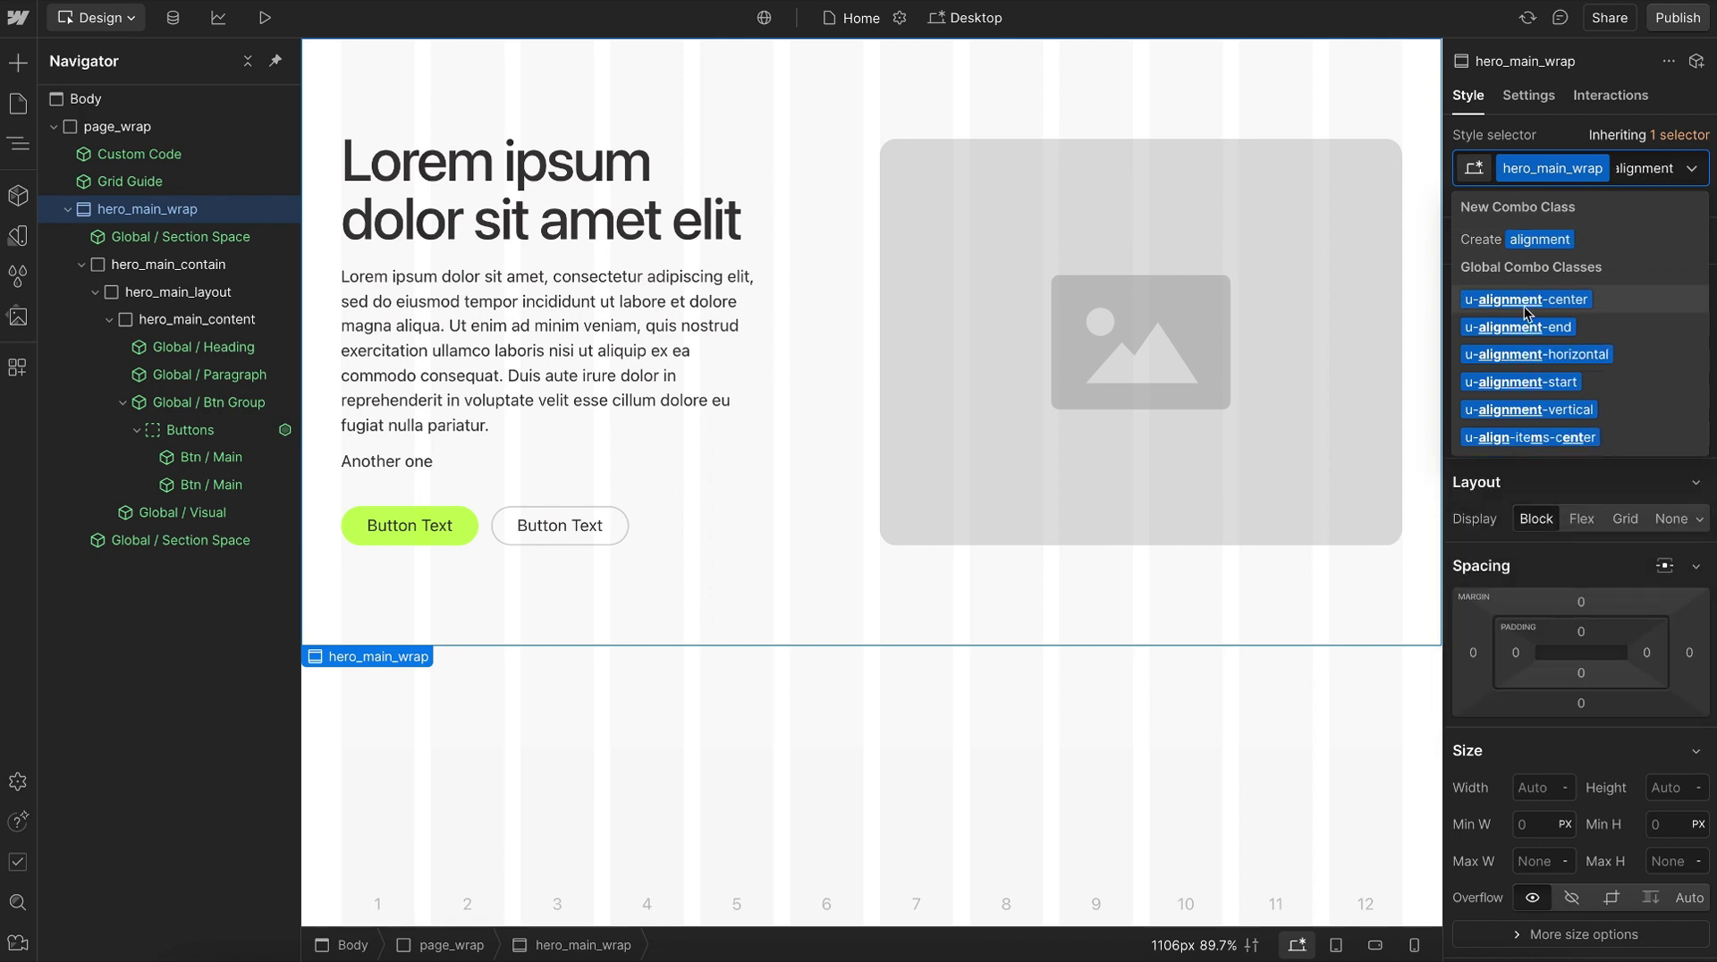
pyautogui.click(1583, 306)
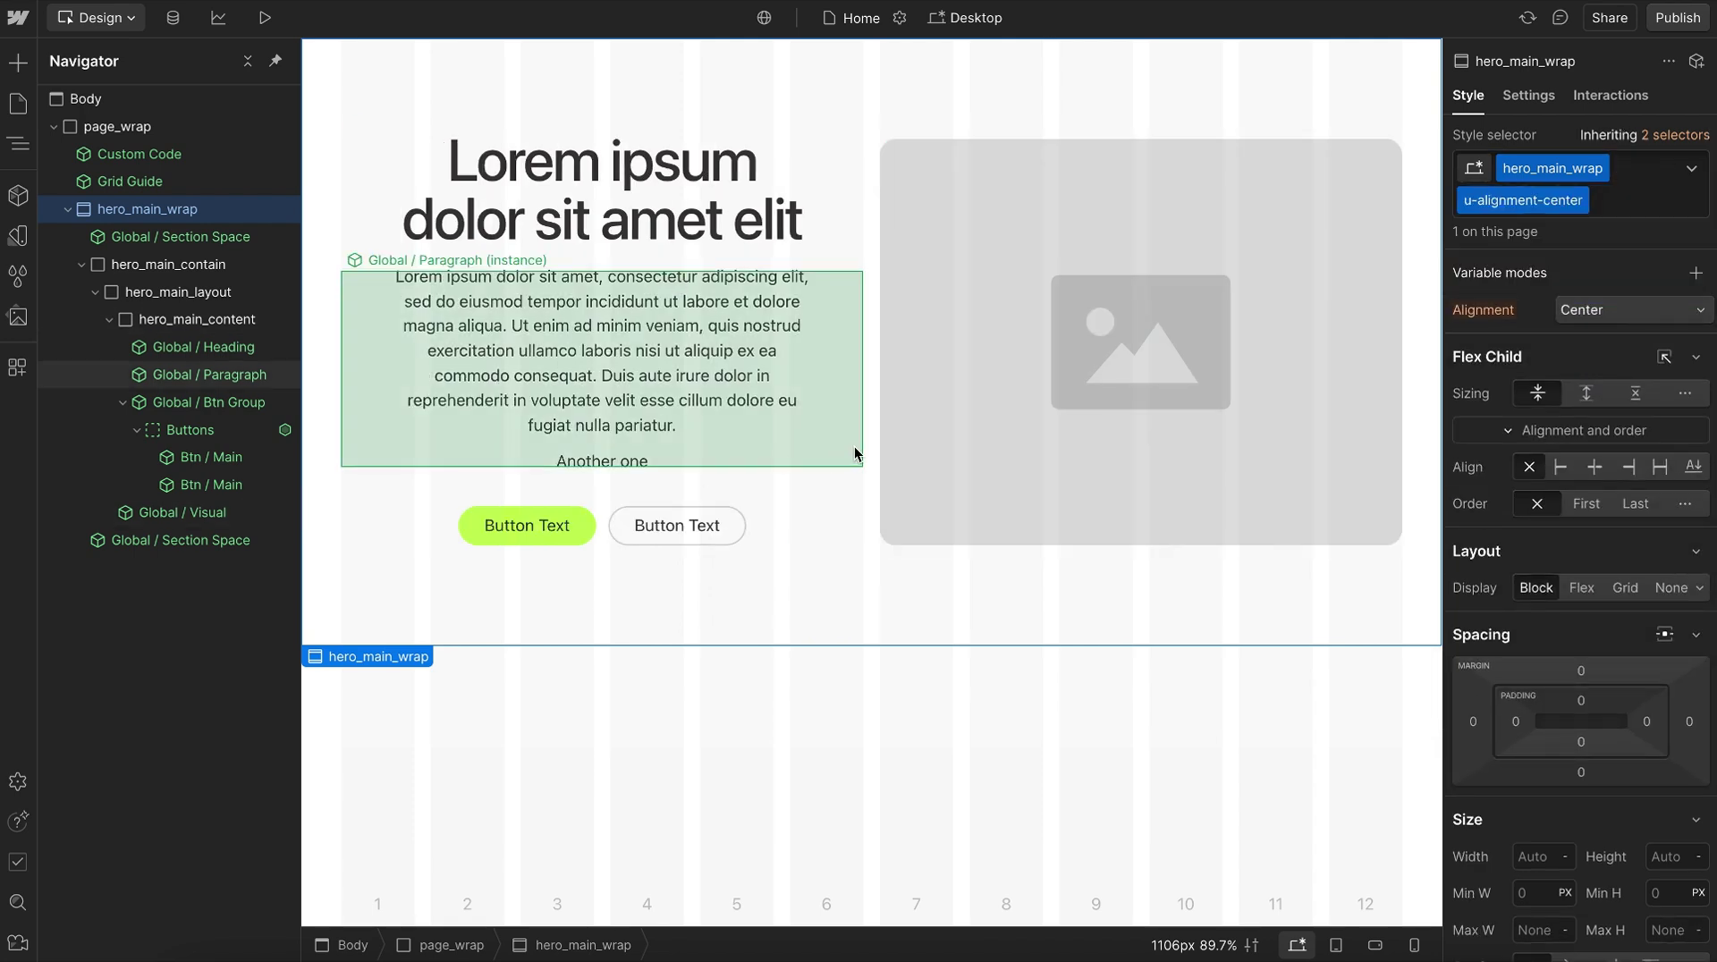
# Remove the paragraph's u-child-contain class and re-add it as the last class.
pyautogui.click(767, 421)
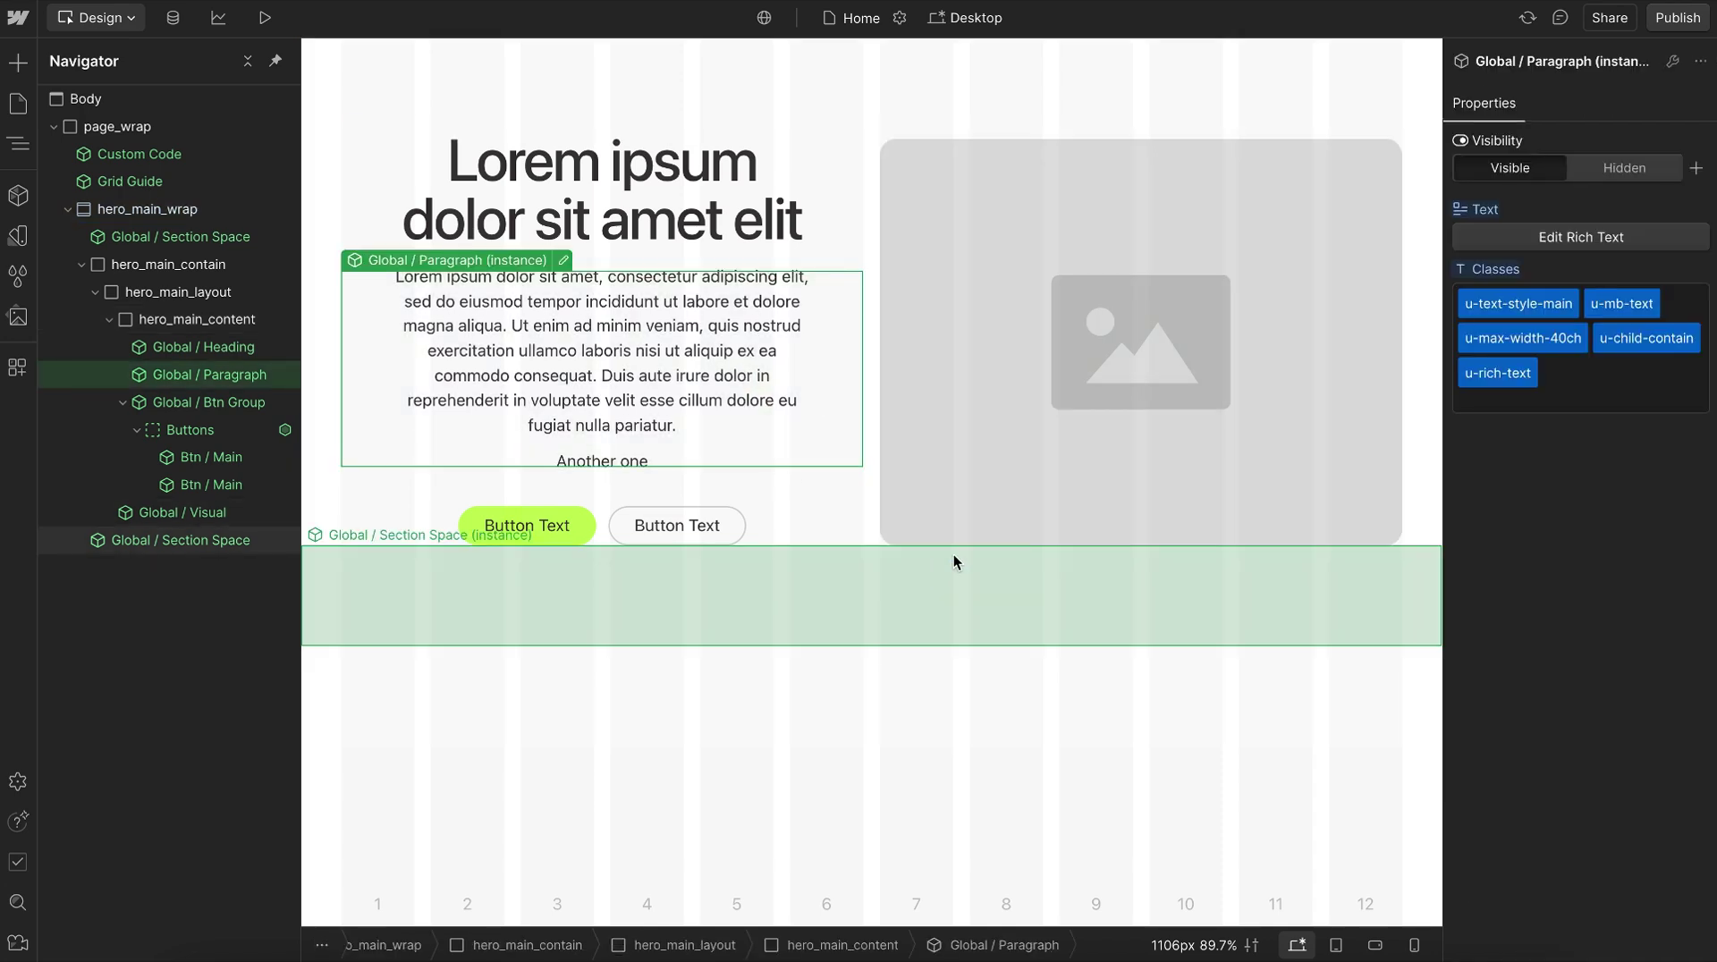
pyautogui.doubleClick(1650, 341)
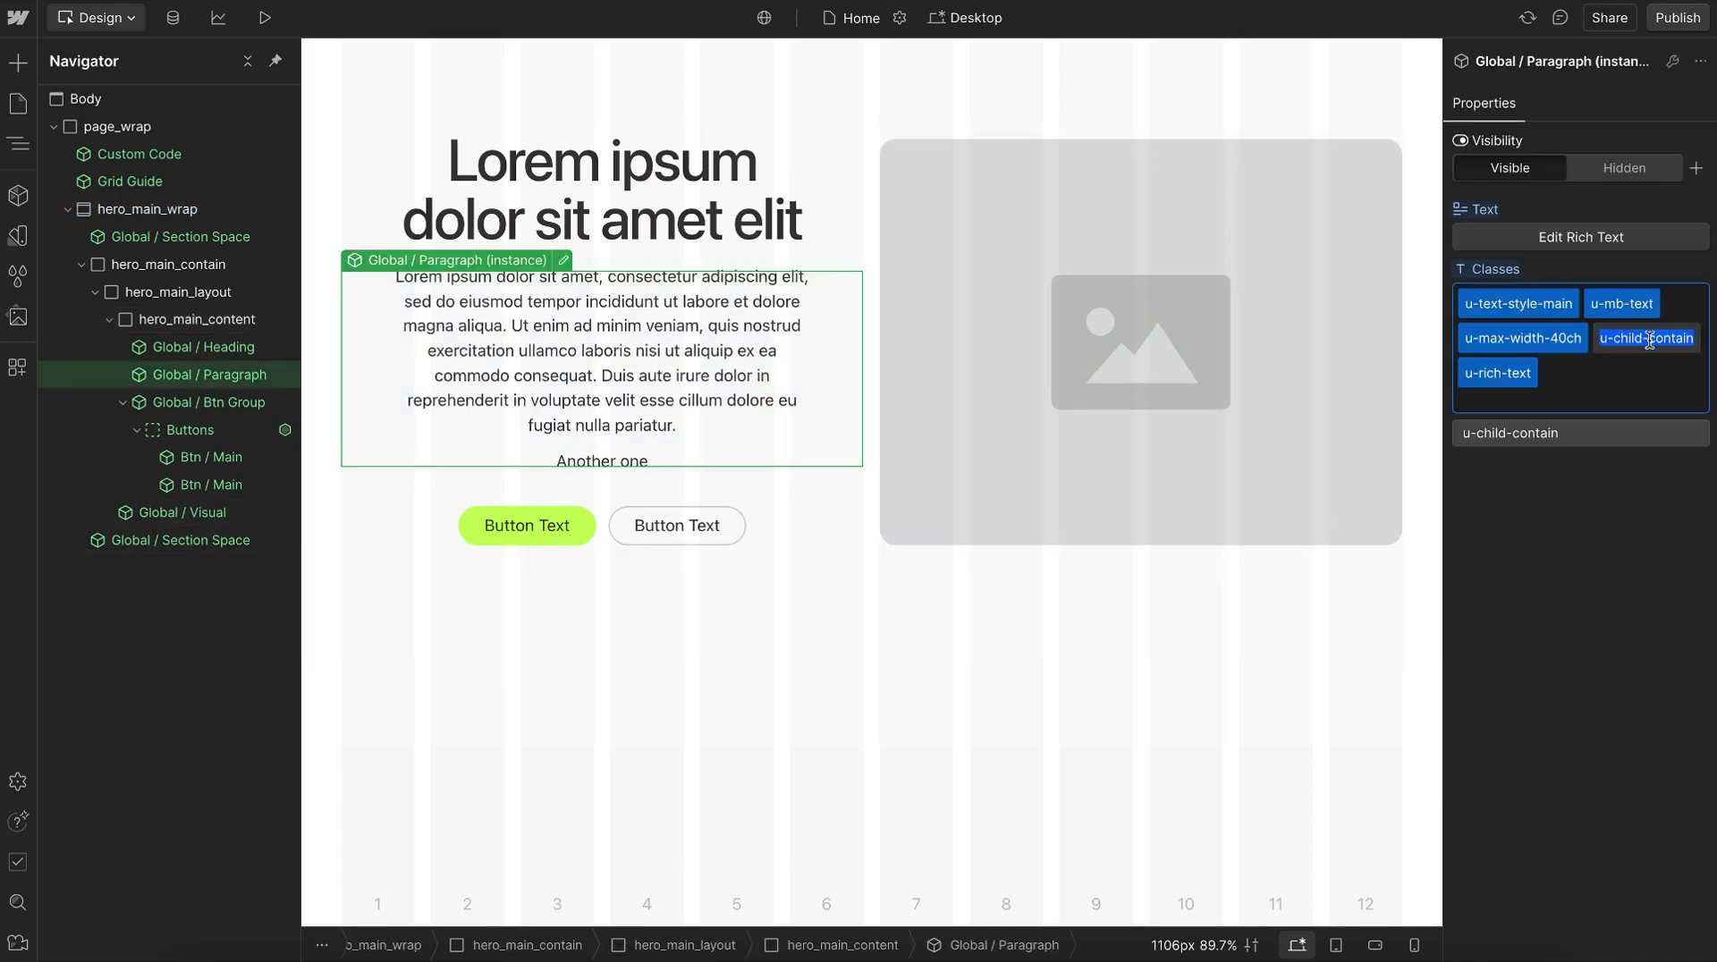
pyautogui.press('BackSpace')
pyautogui.press('BackSpace')
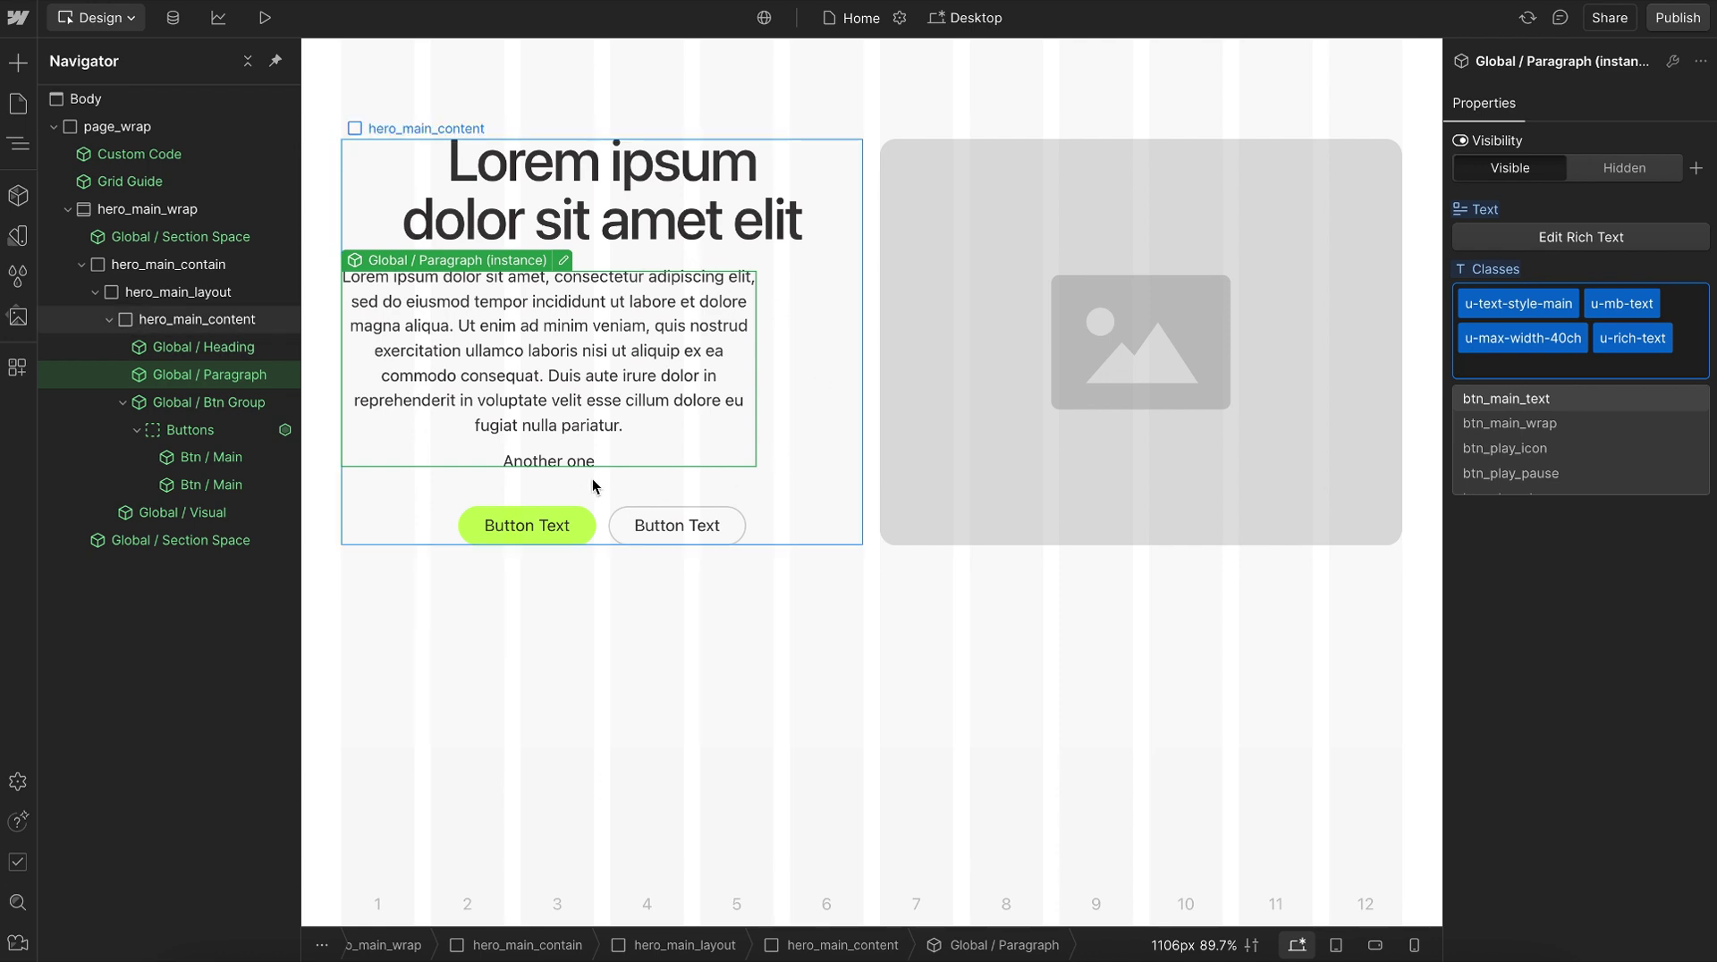
pyautogui.doubleClick(1518, 346)
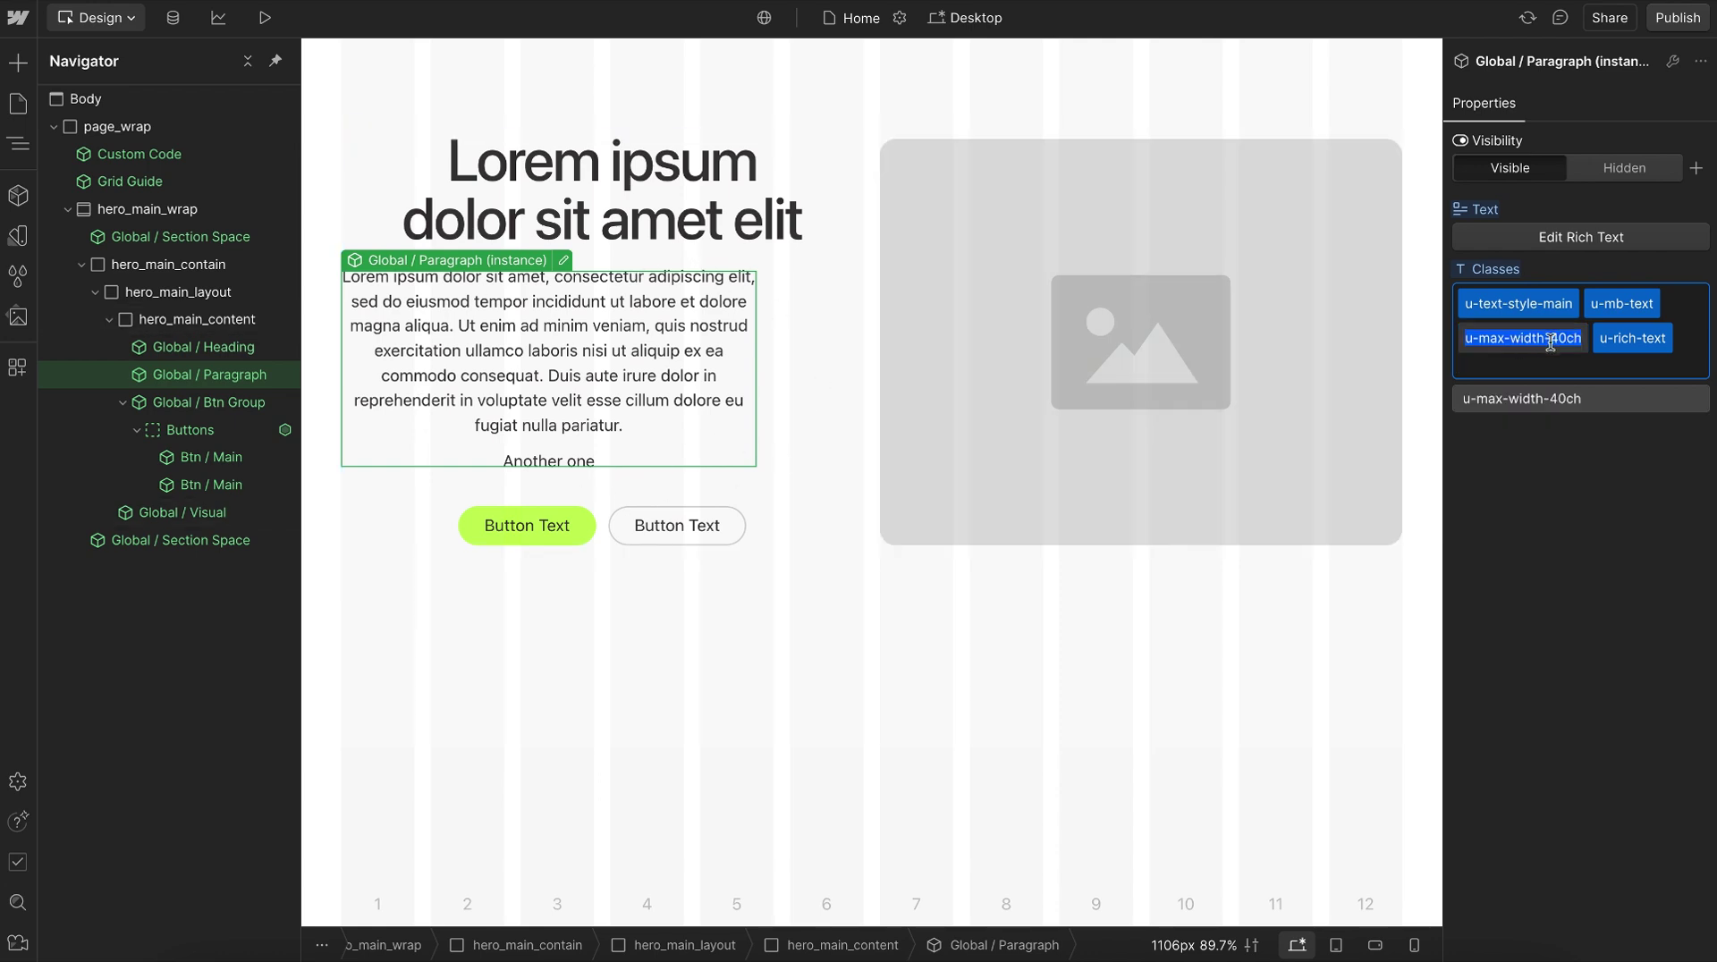
pyautogui.click(1680, 357)
pyautogui.write('u-chi')
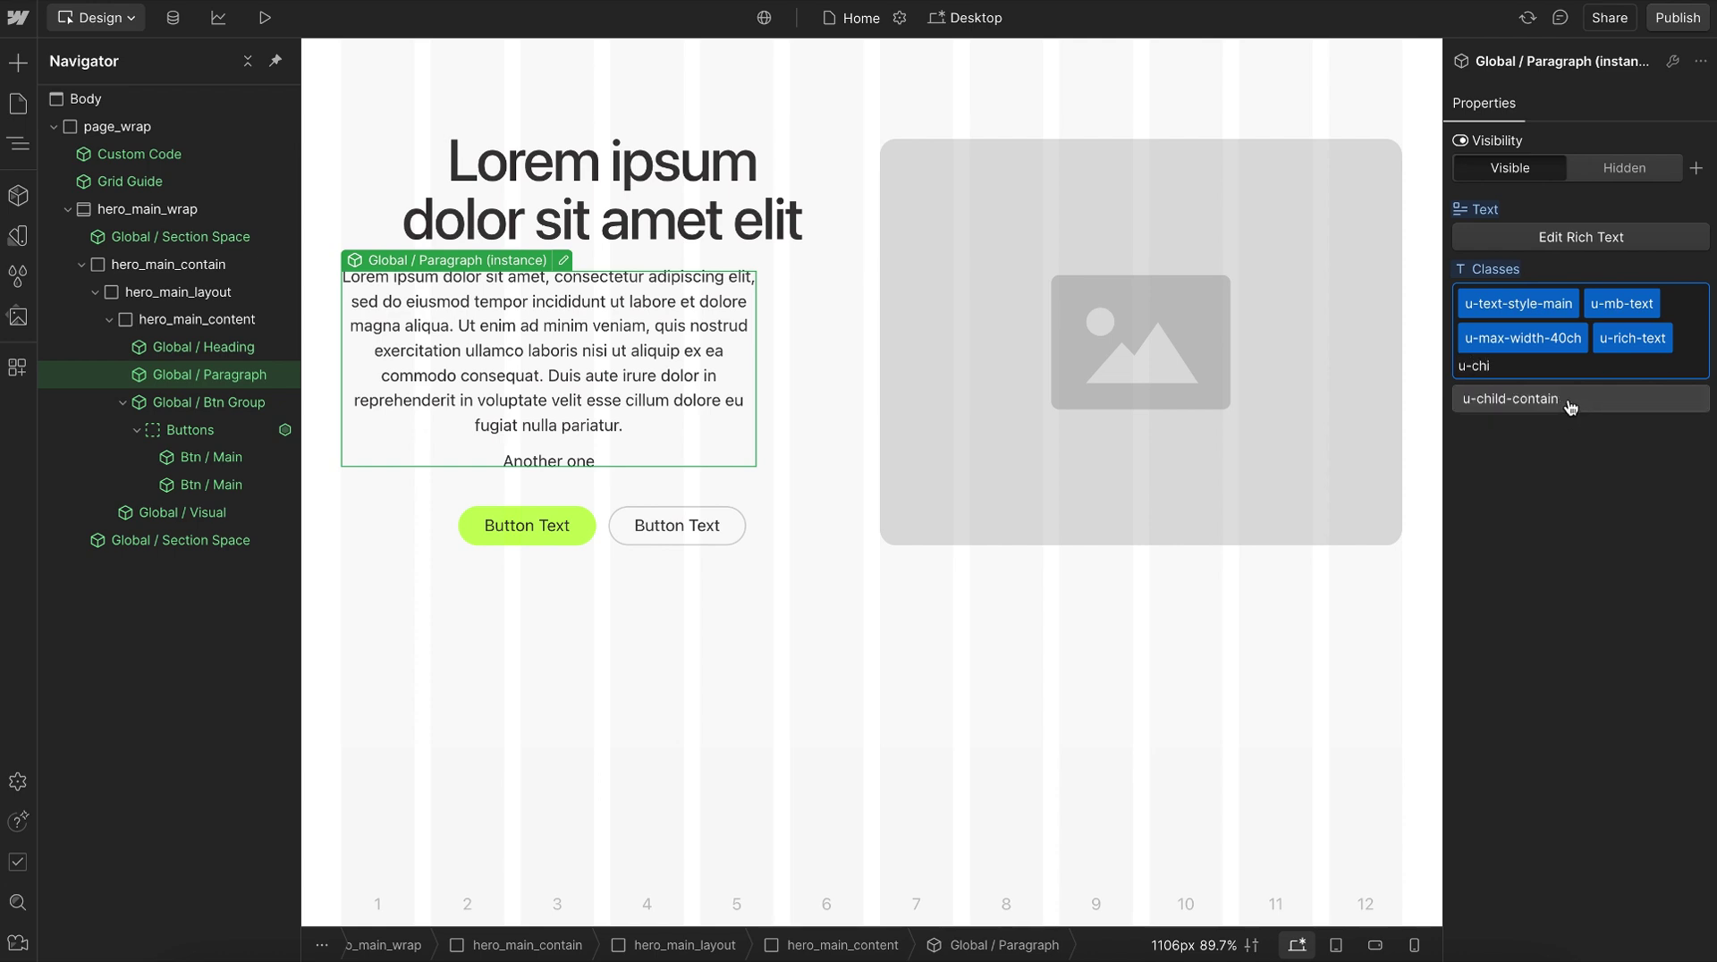
pyautogui.click(1570, 399)
pyautogui.click(1599, 740)
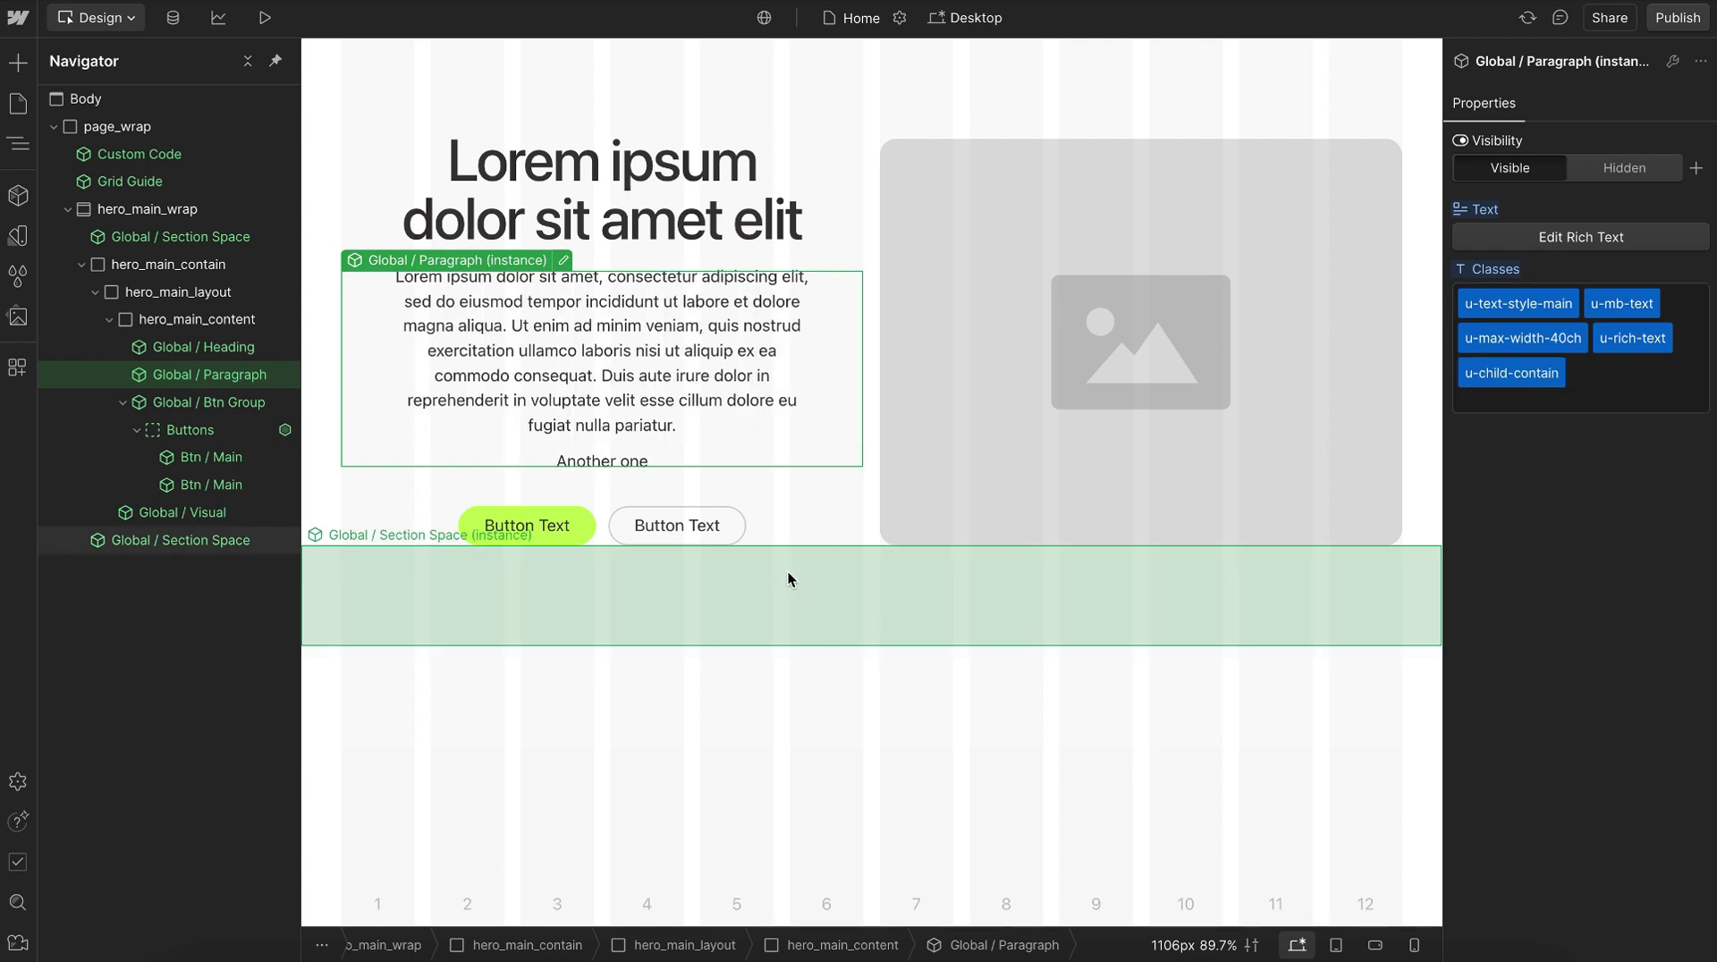